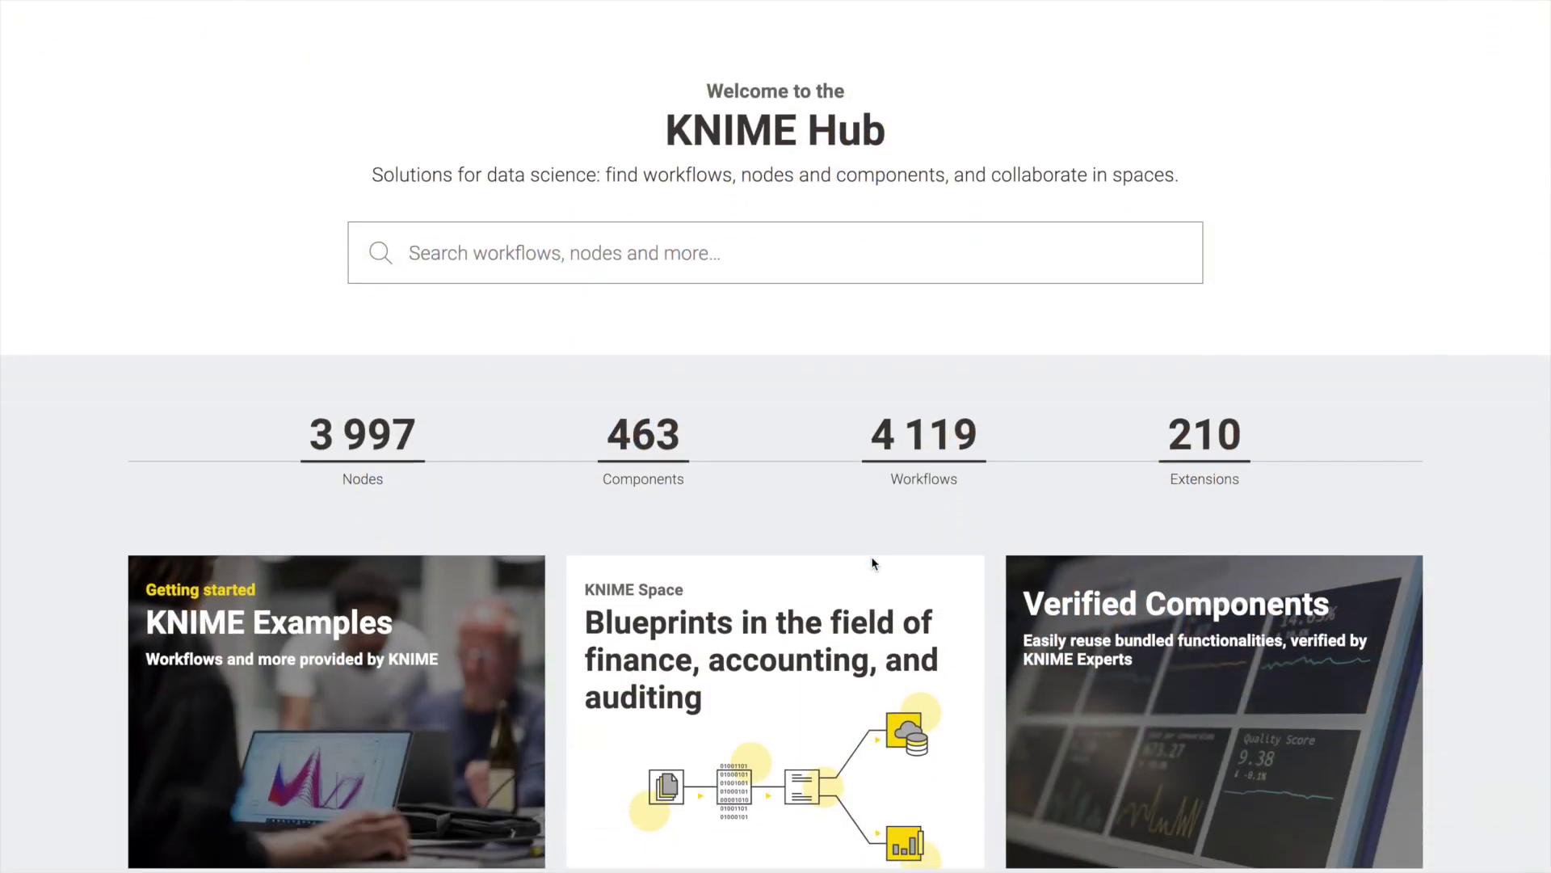
- Scroll through the practice dataset table's rows
scroll(872, 559, "down", 4)
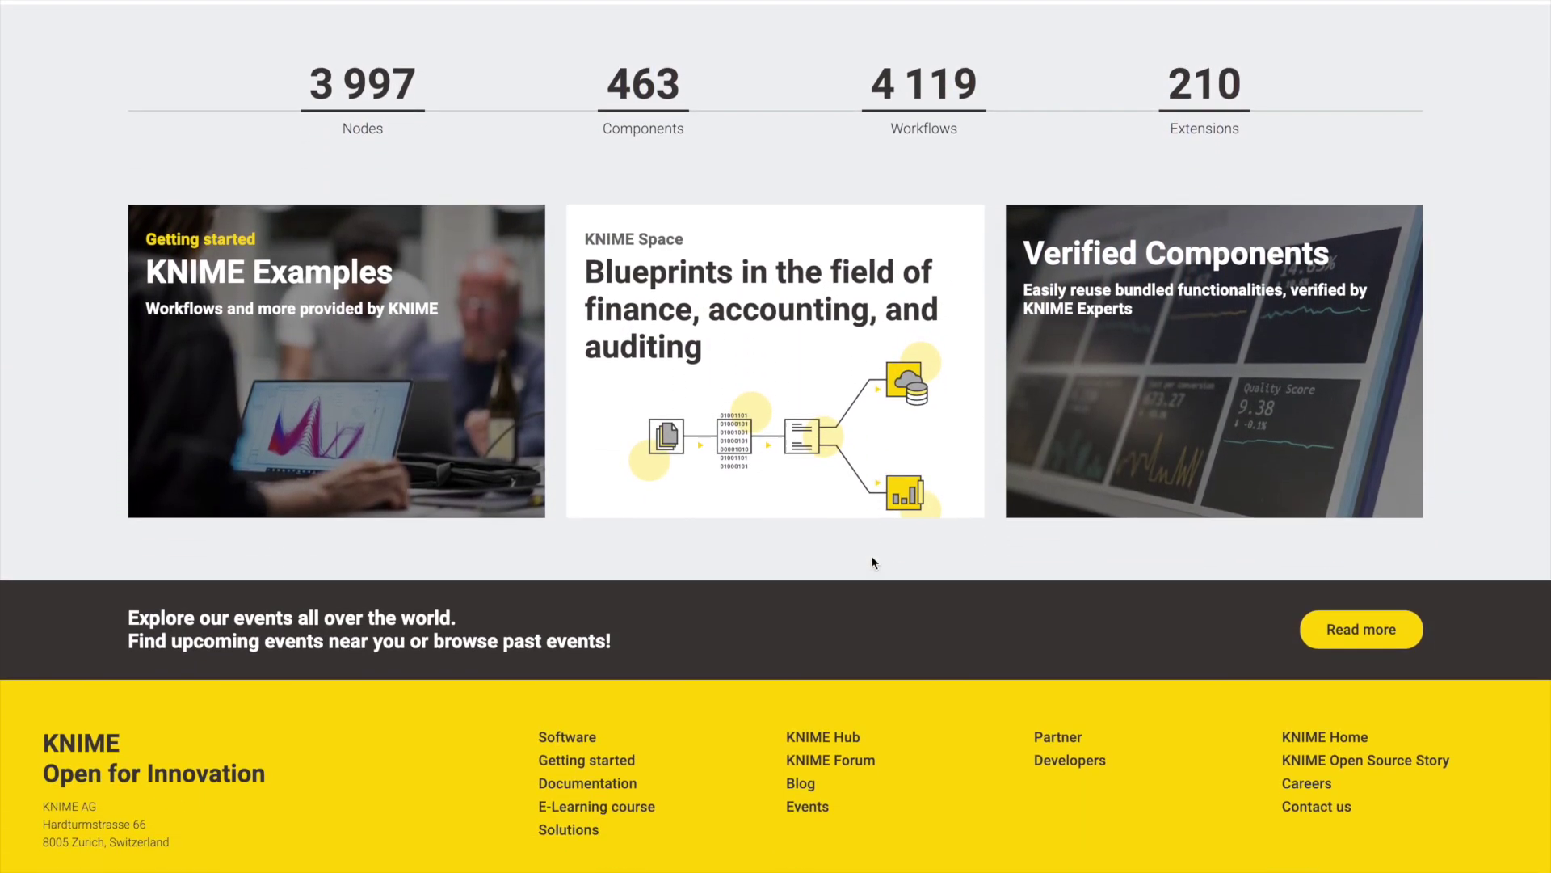
scroll(871, 562, "down", 1)
scroll(871, 561, "up", 2)
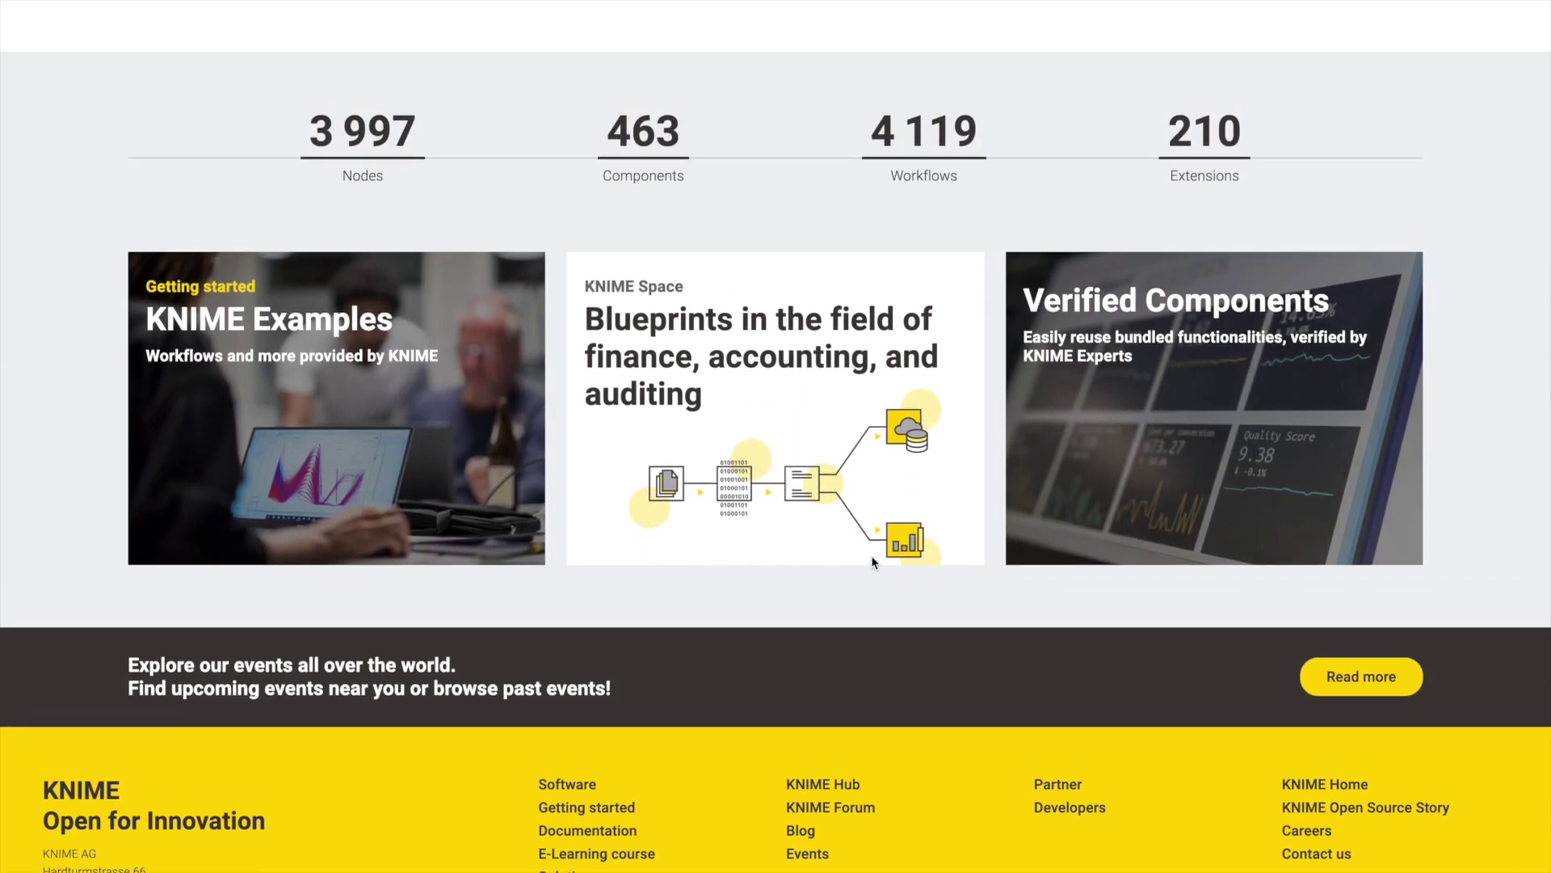
scroll(871, 562, "up", 2)
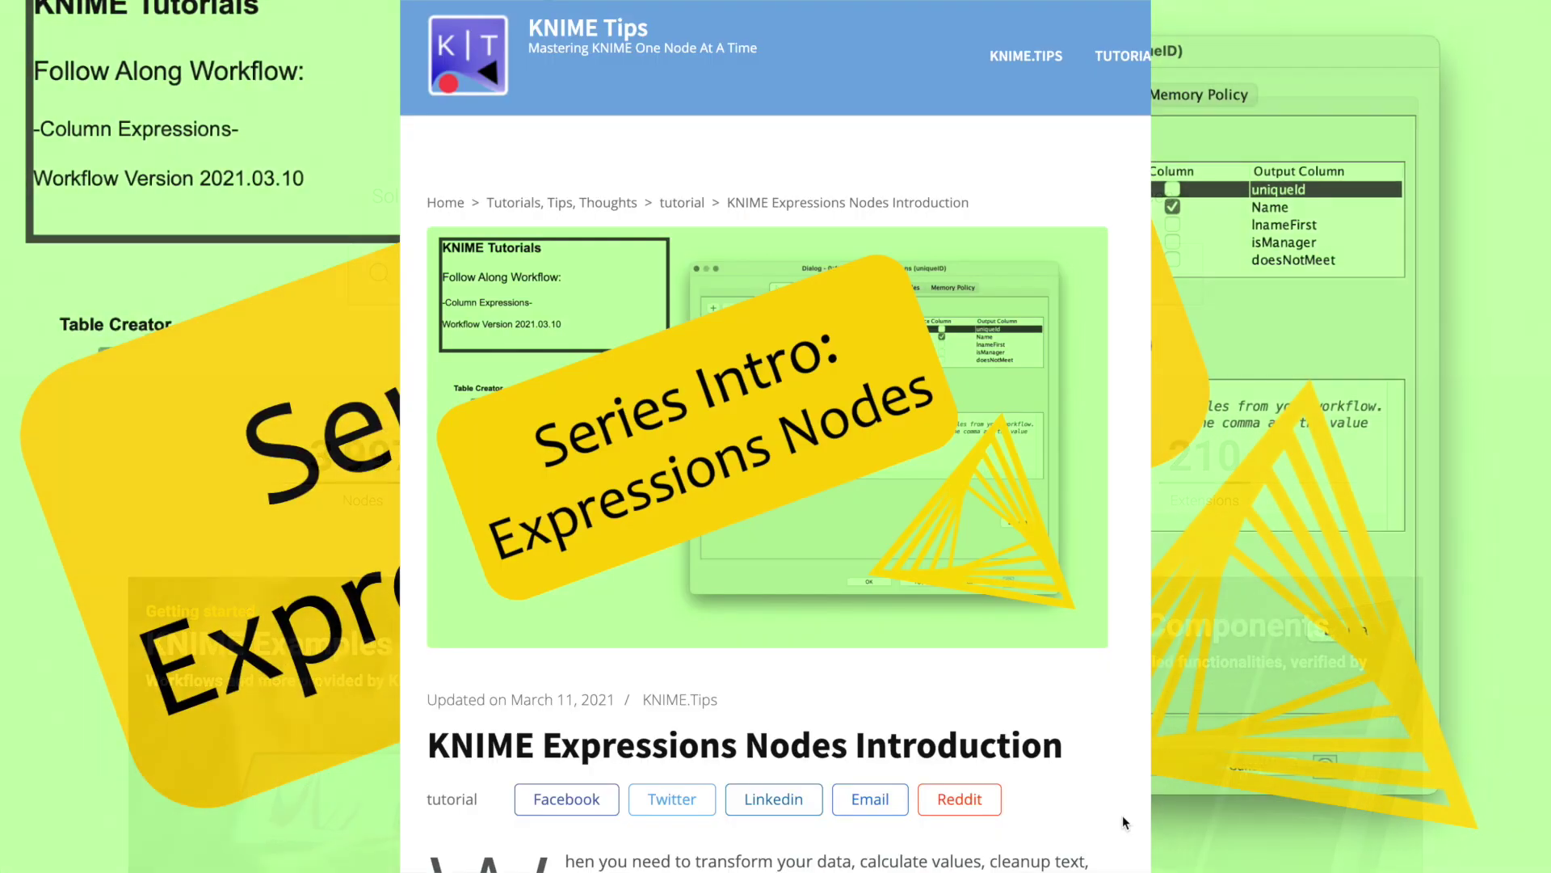
scroll(1122, 816, "down", 3)
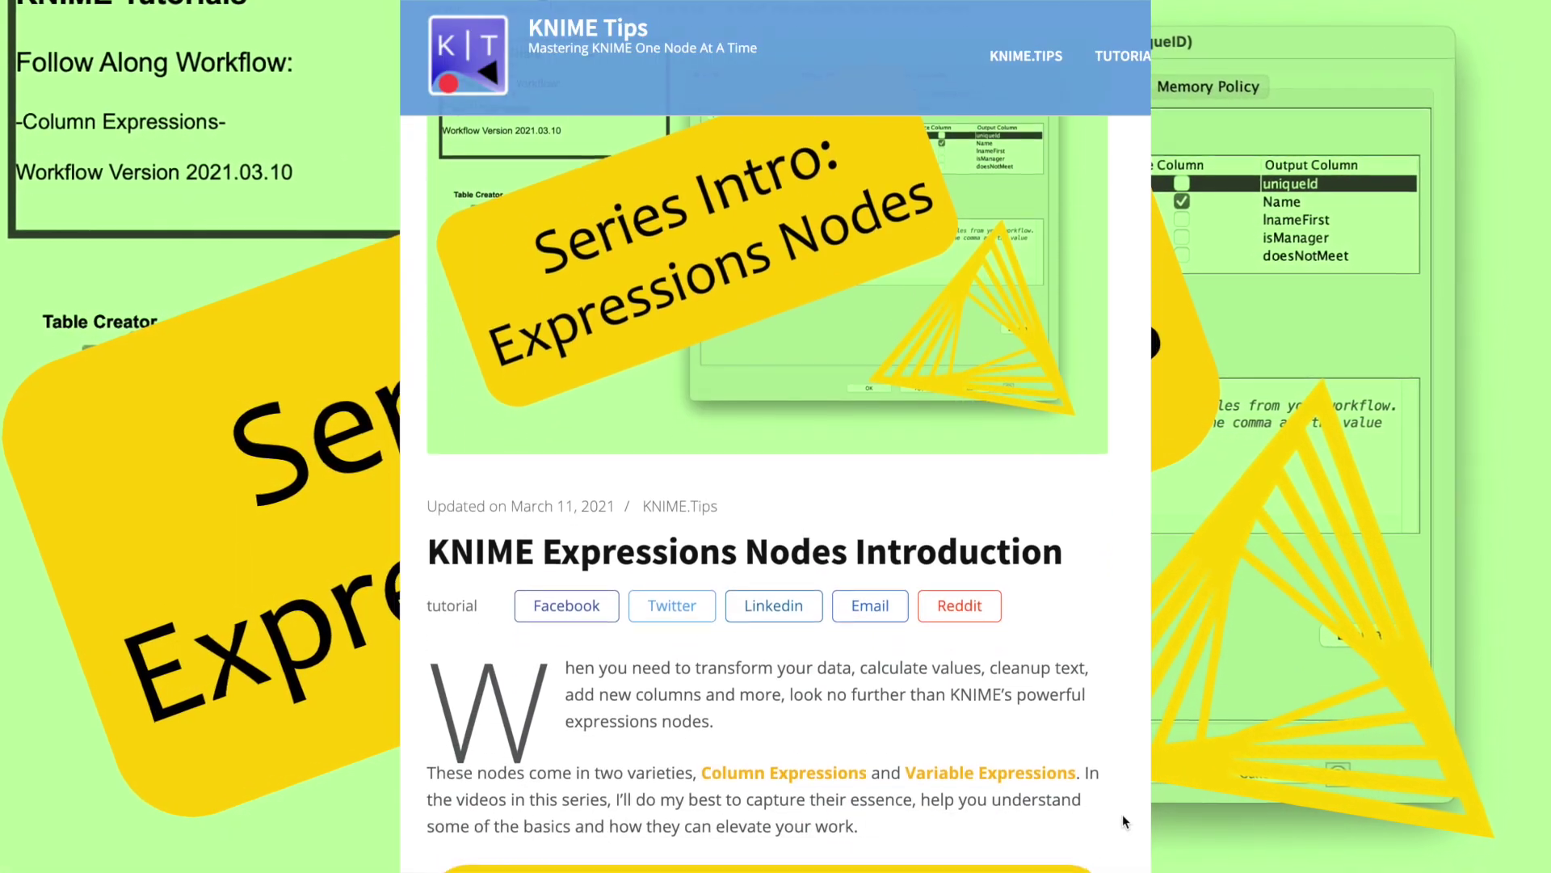
scroll(1123, 815, "down", 3)
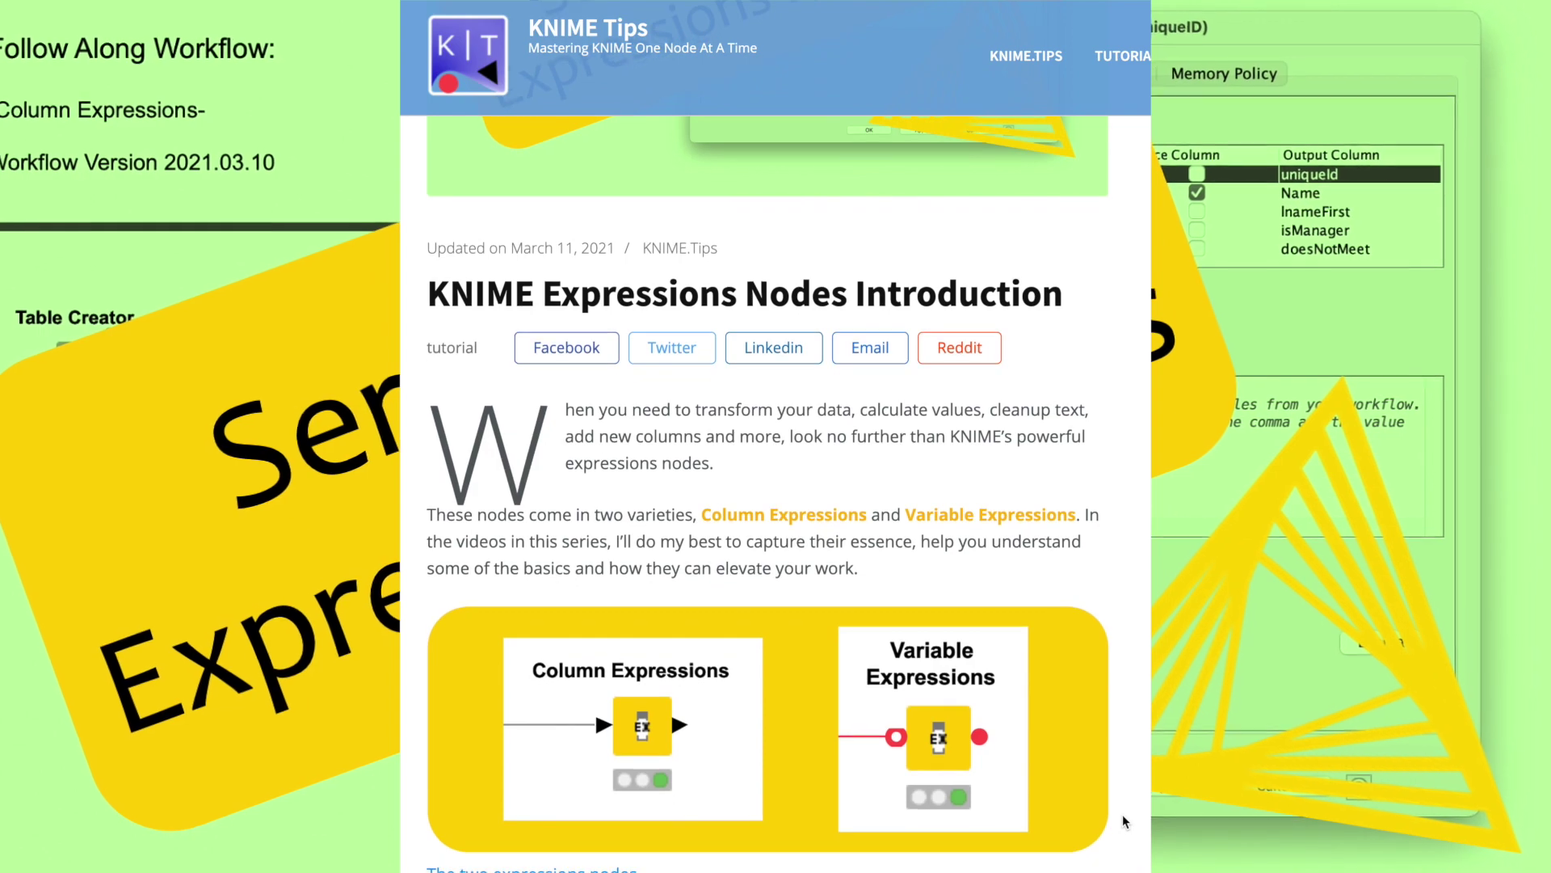
scroll(1122, 821, "down", 3)
scroll(1122, 821, "down", 2)
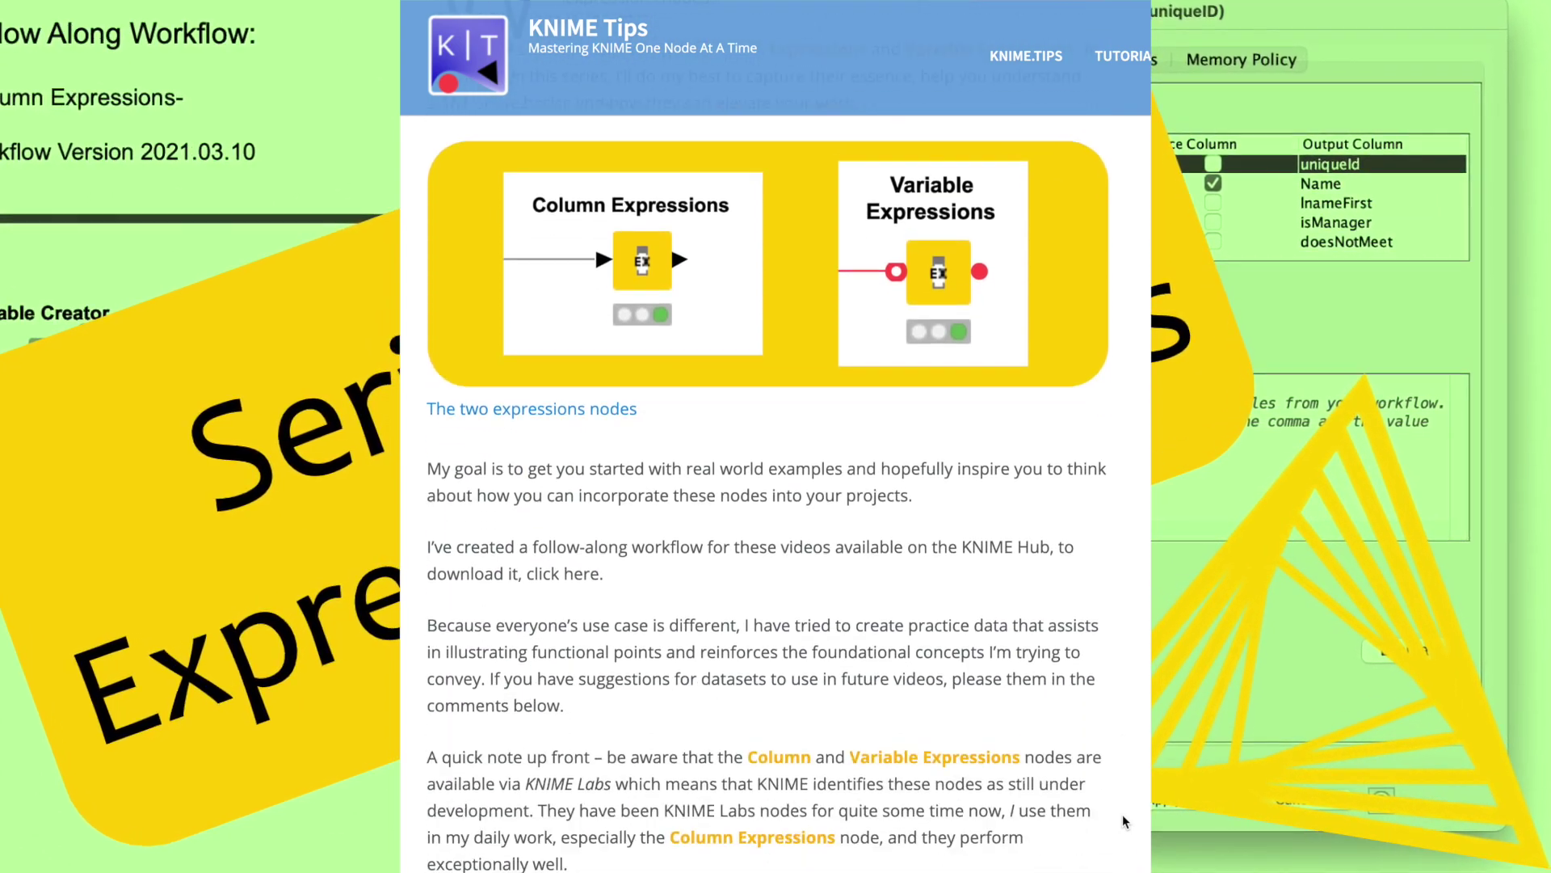
scroll(1123, 821, "down", 5)
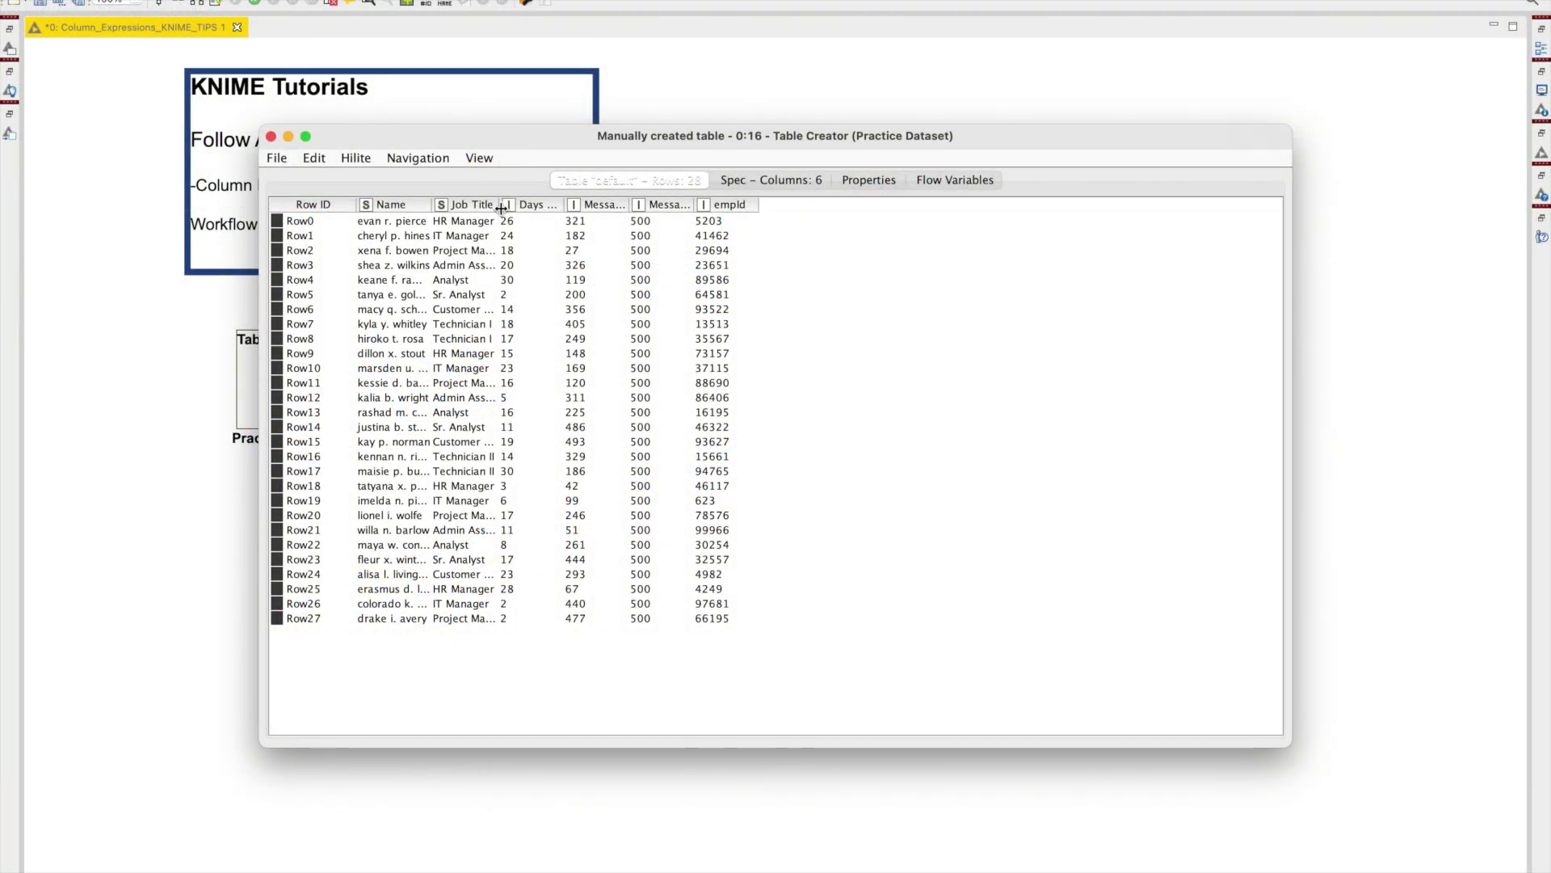
- Widen the Job Title column, select Name values Row0–Row19, and close the table
left_click_drag(501, 208, 883, 205)
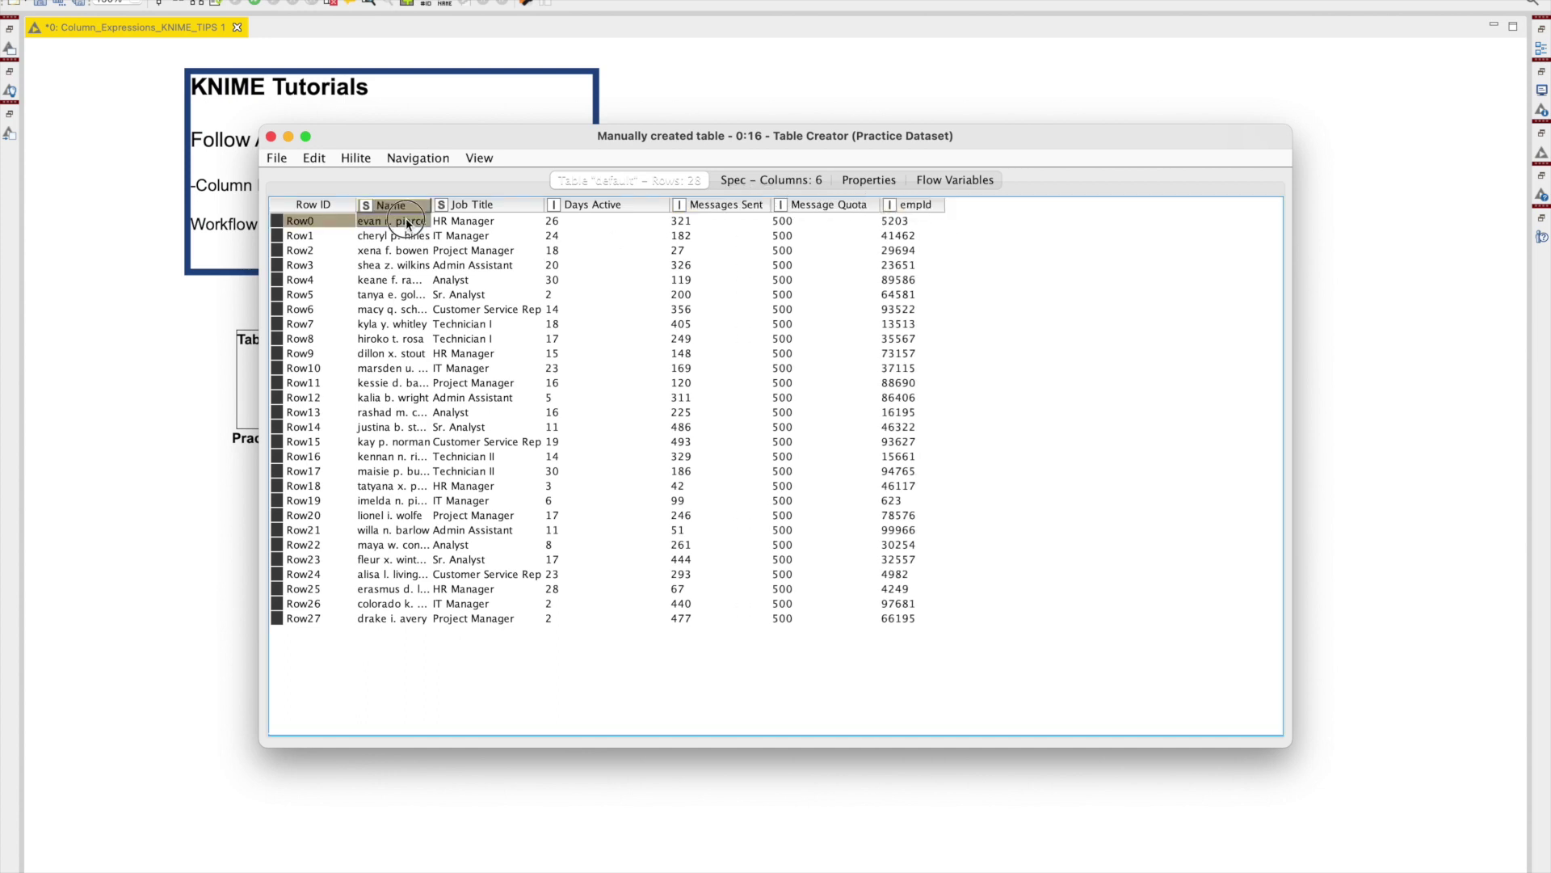
left_click_drag(408, 224, 380, 501)
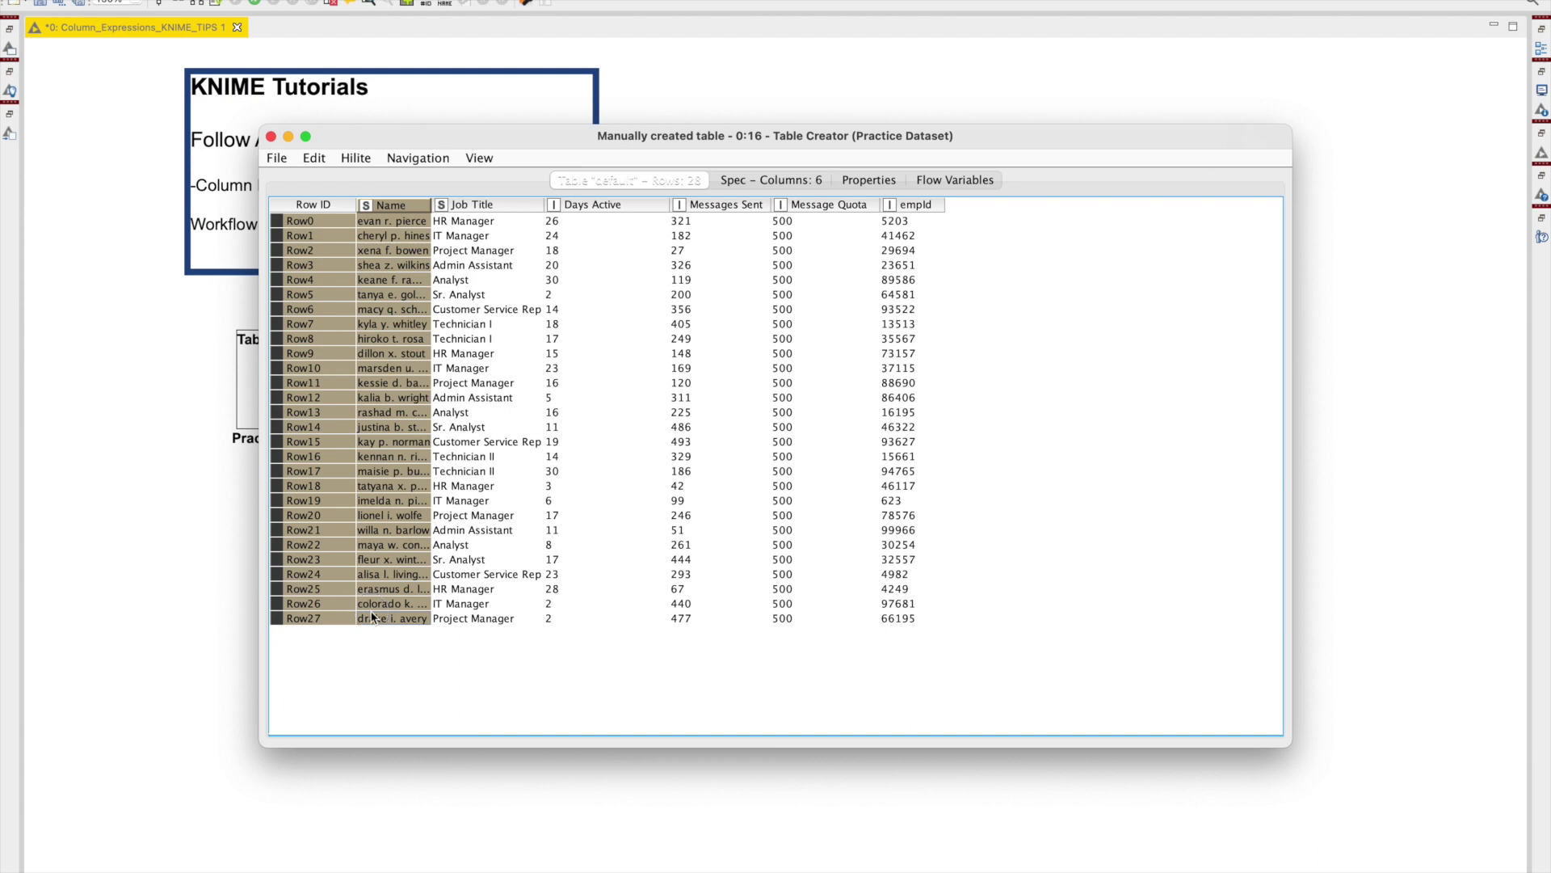
left_click(270, 136)
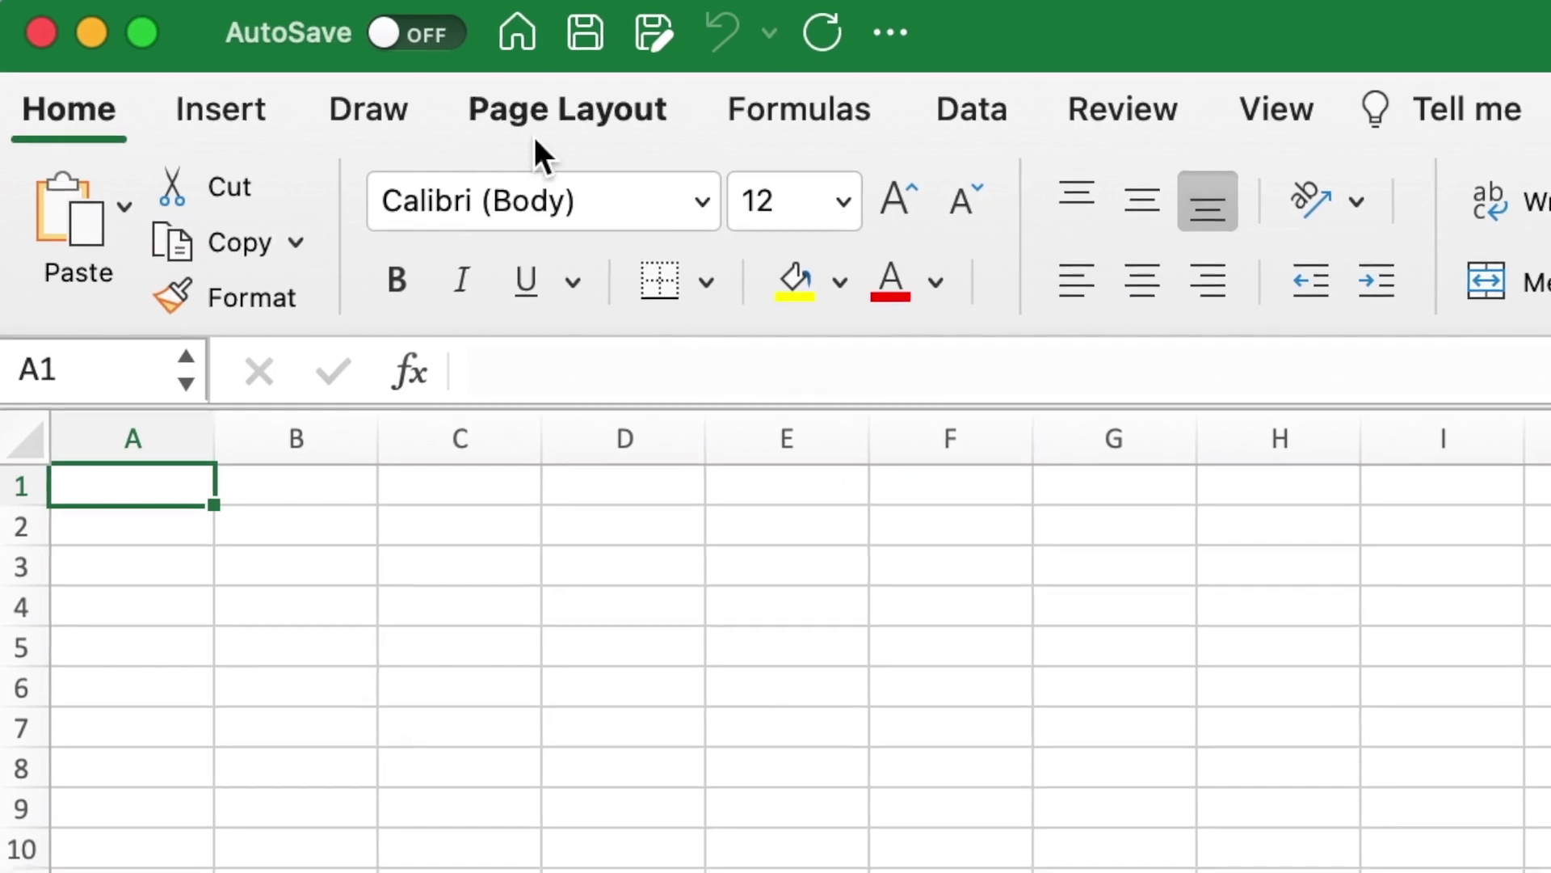
- On the Formulas tab, preview the AutoSum and Date & Time function lists
left_click(766, 112)
left_click(289, 210)
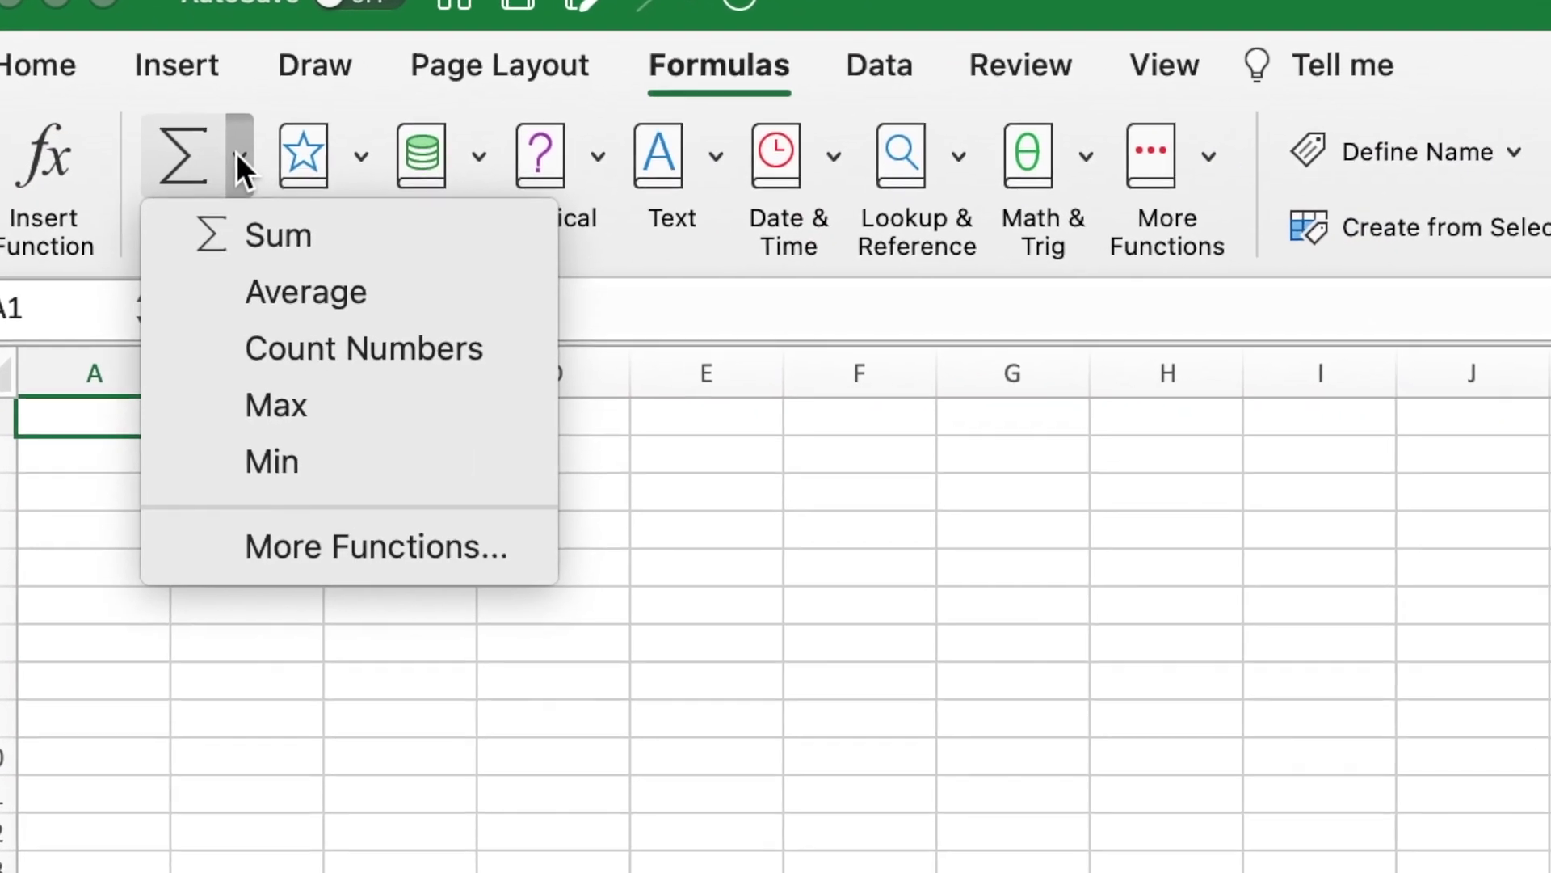
left_click(833, 156)
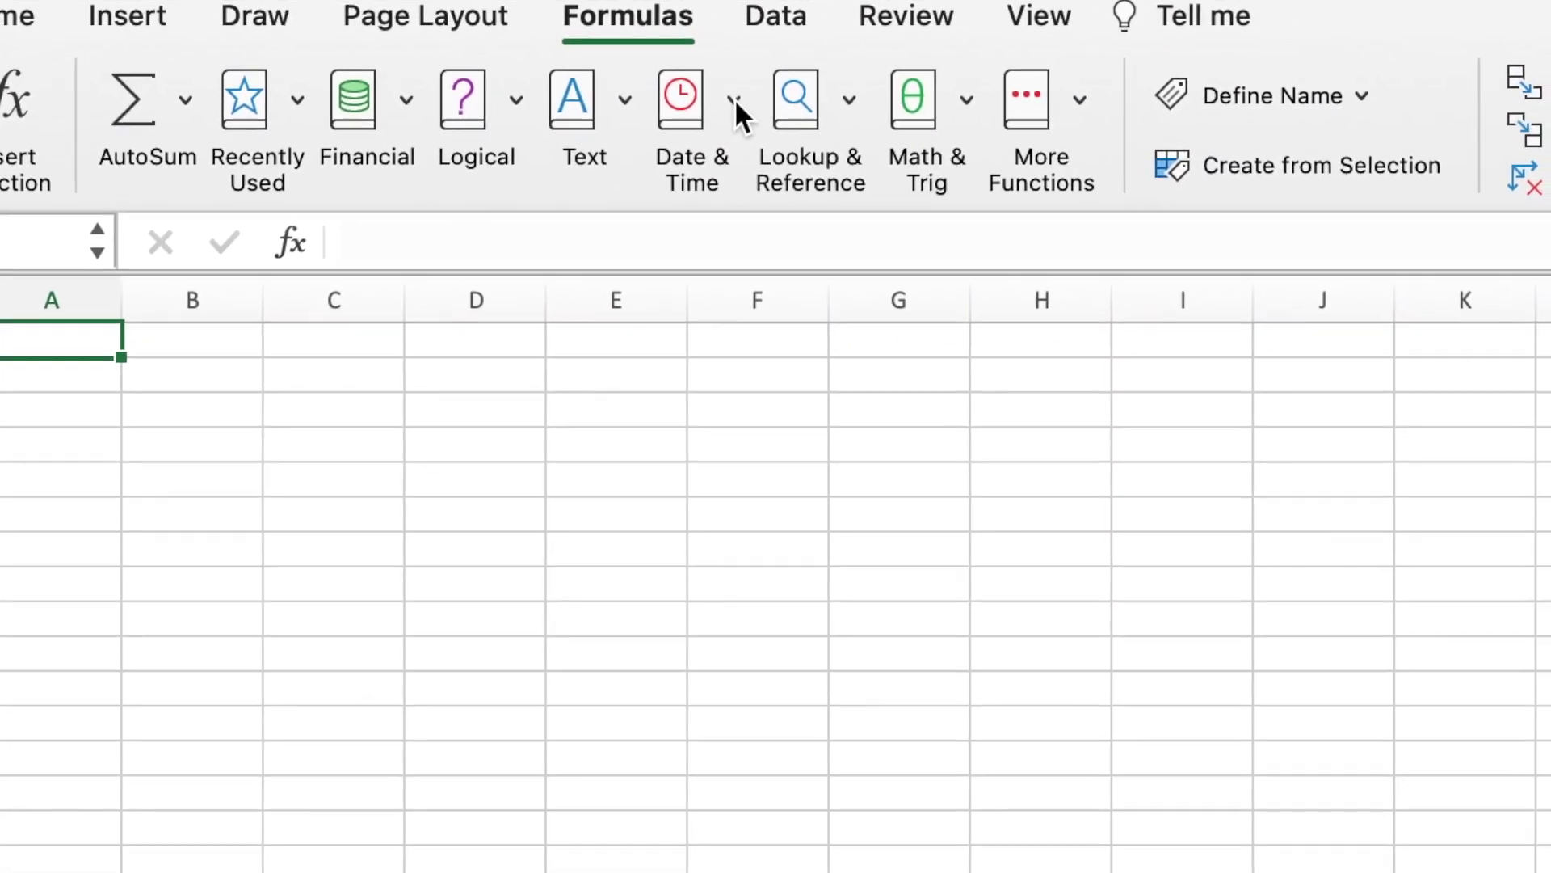
left_click(735, 100)
left_click(851, 100)
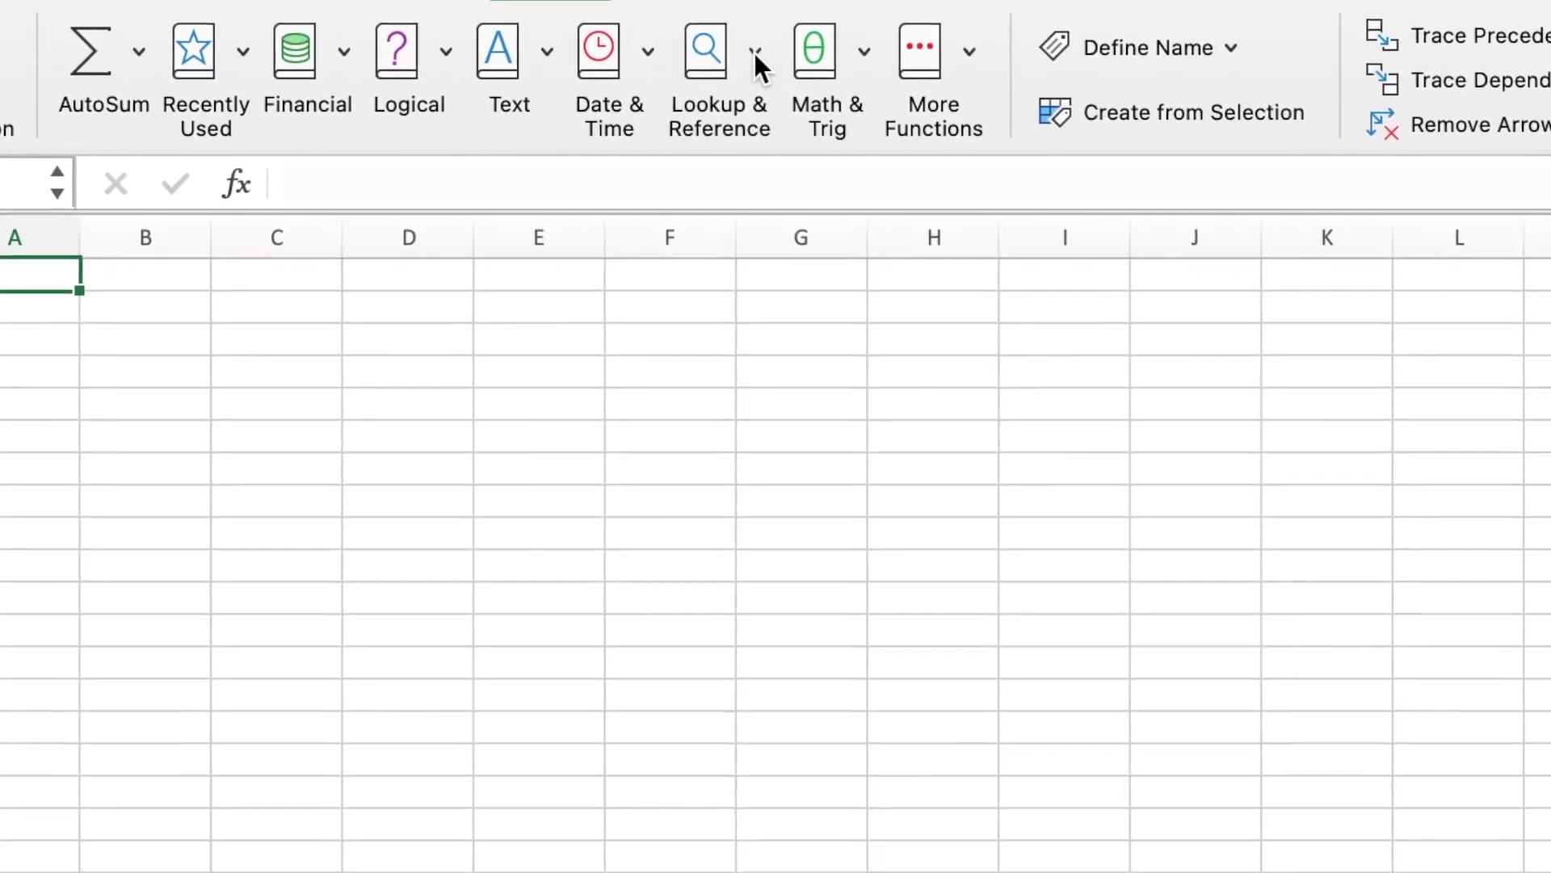
- Browse the Lookup & Reference and More Functions categories
left_click(758, 53)
left_click(971, 53)
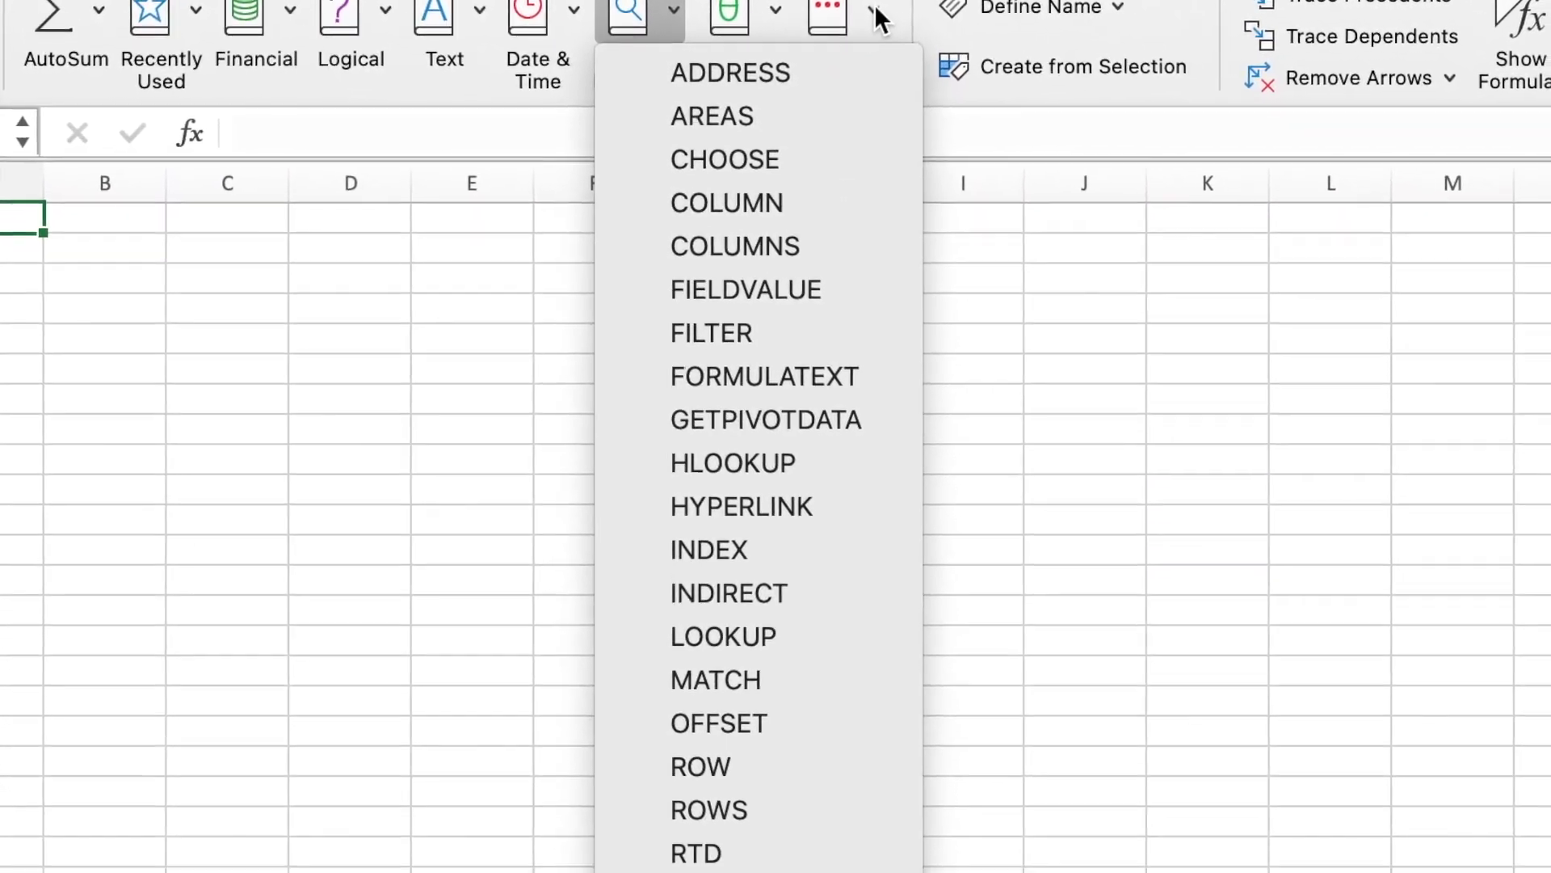
left_click(877, 16)
left_click(877, 16)
left_click(876, 16)
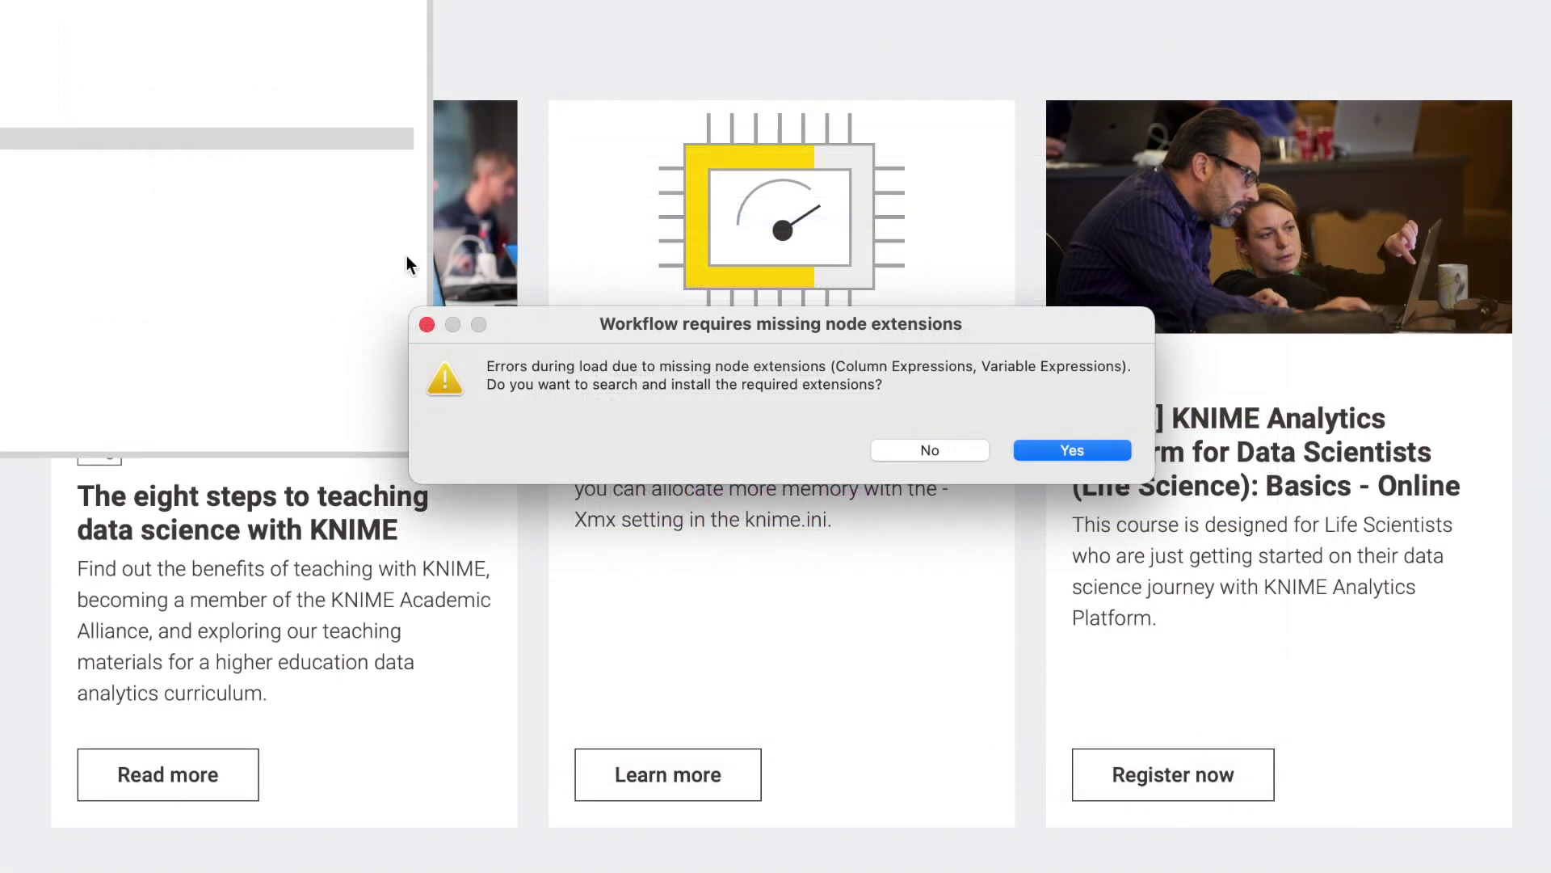
- Install KNIME Expressions through the wizard to license review, then select the Table Creator node
left_click(1039, 449)
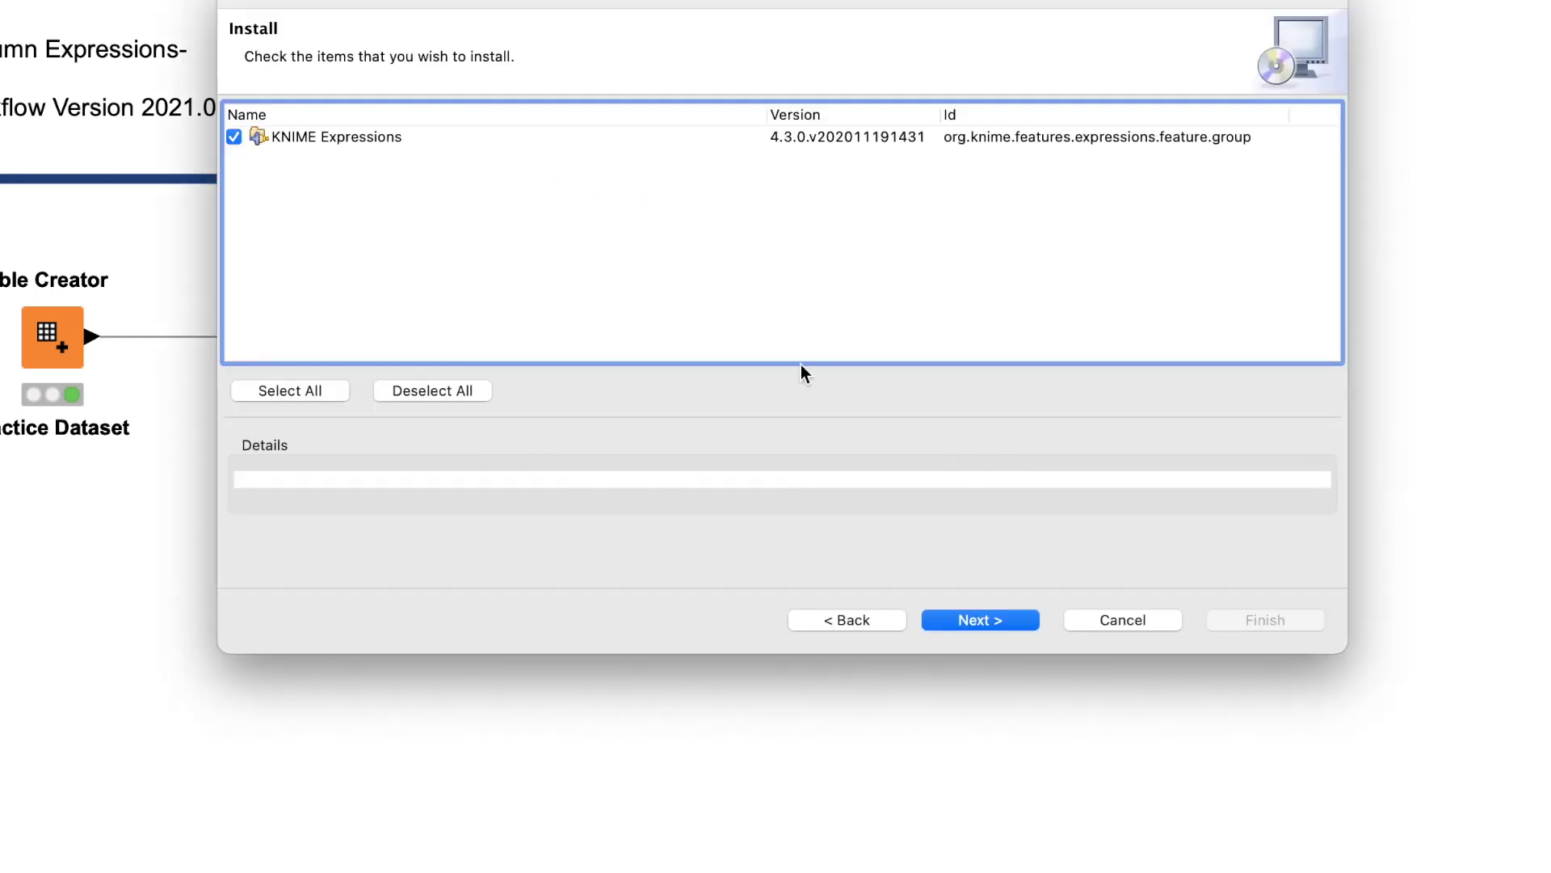
left_click(987, 618)
left_click(987, 618)
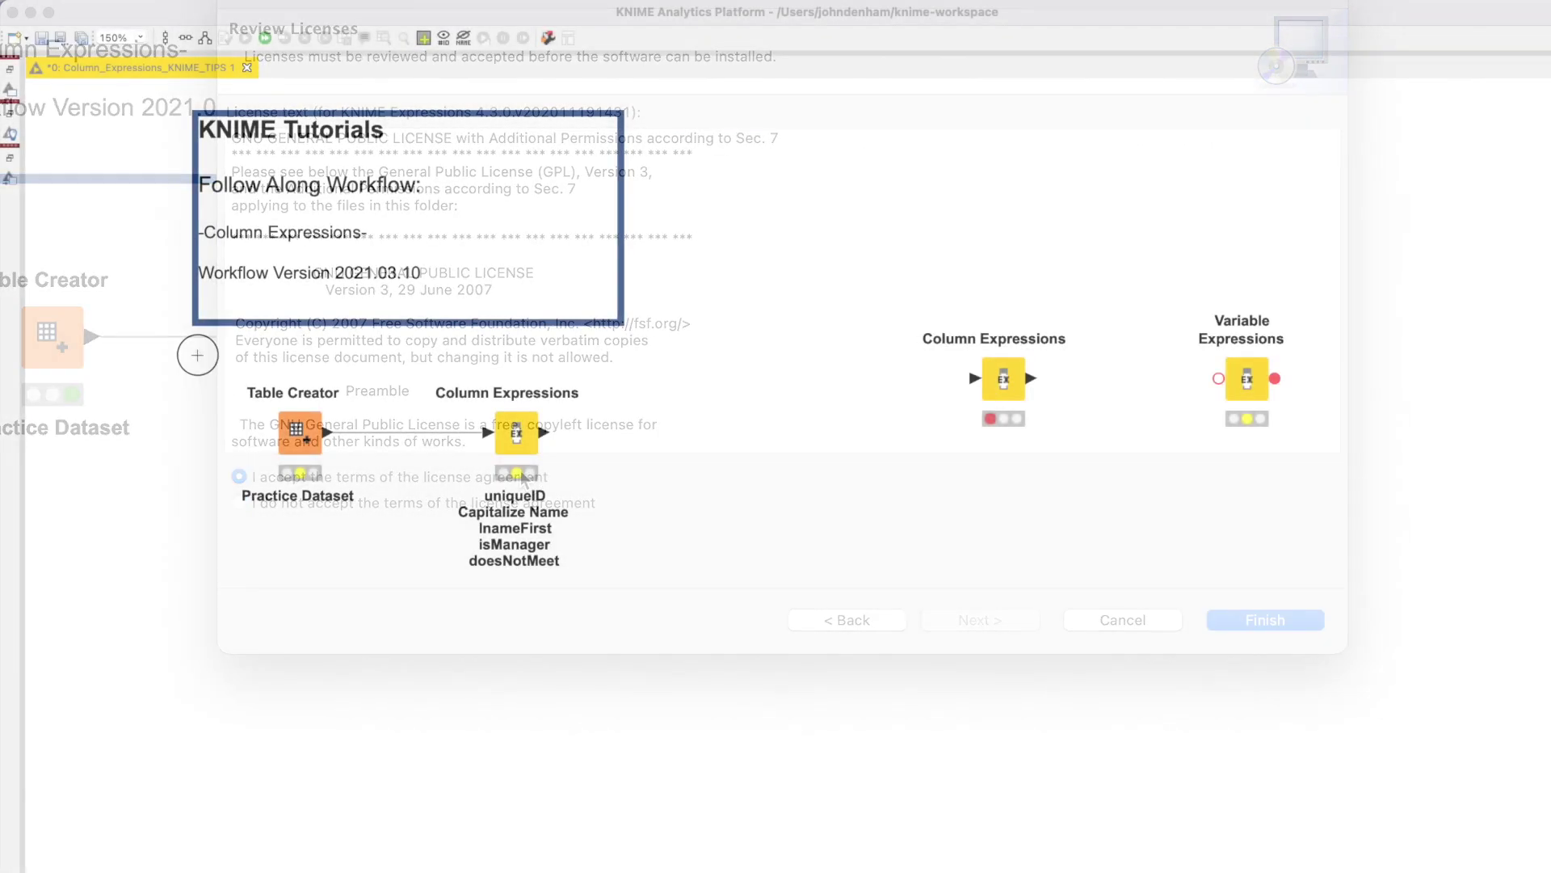
left_click(332, 477)
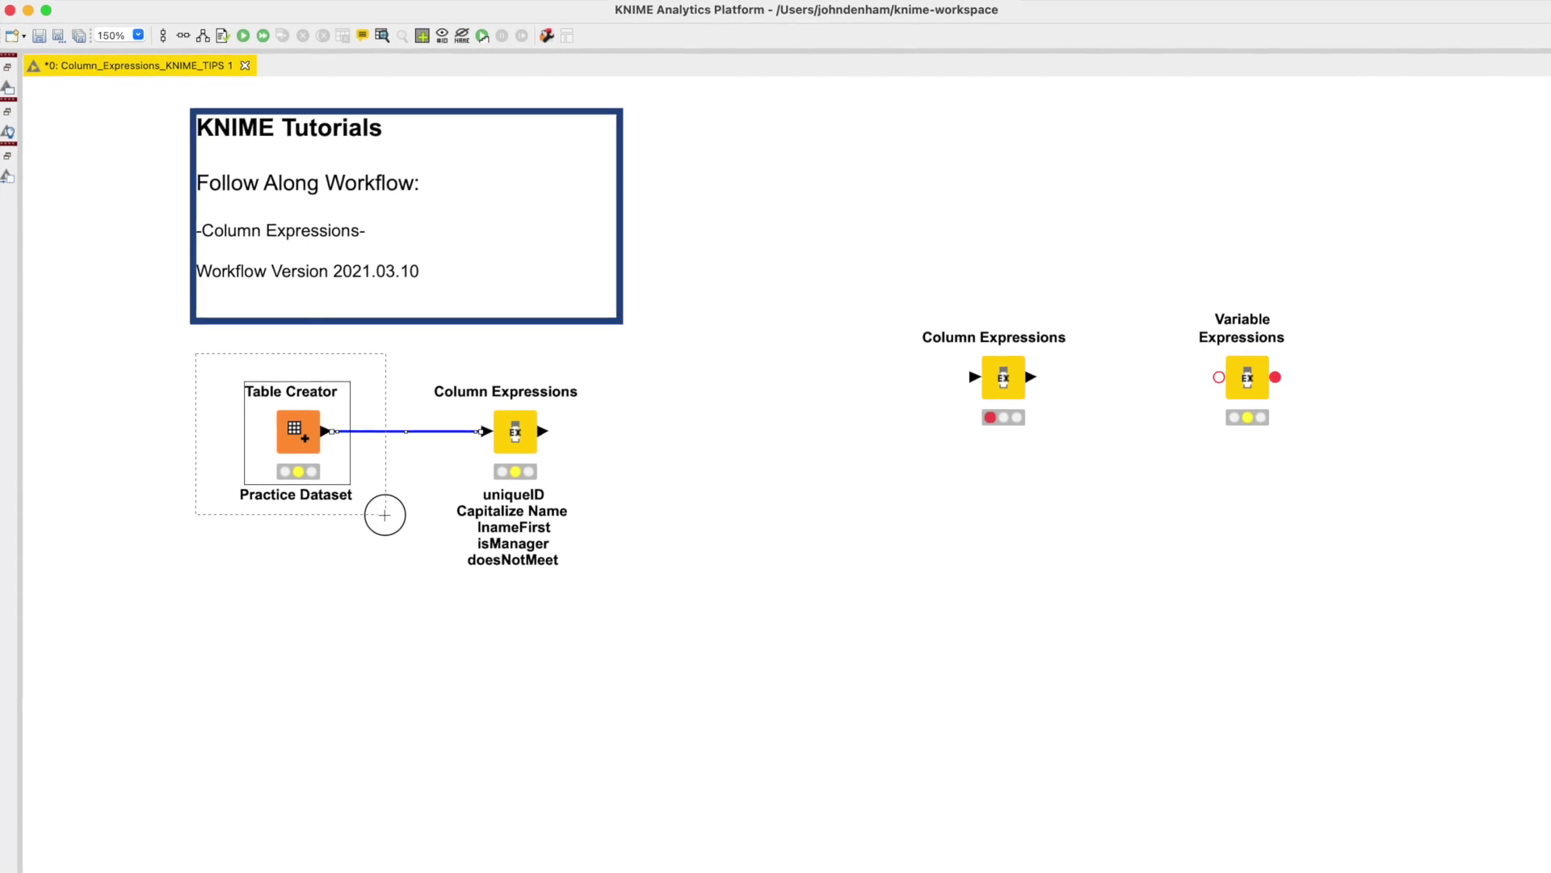
- Execute the Practice Dataset Table Creator node
left_click(349, 592)
left_click(240, 518)
left_click(353, 521)
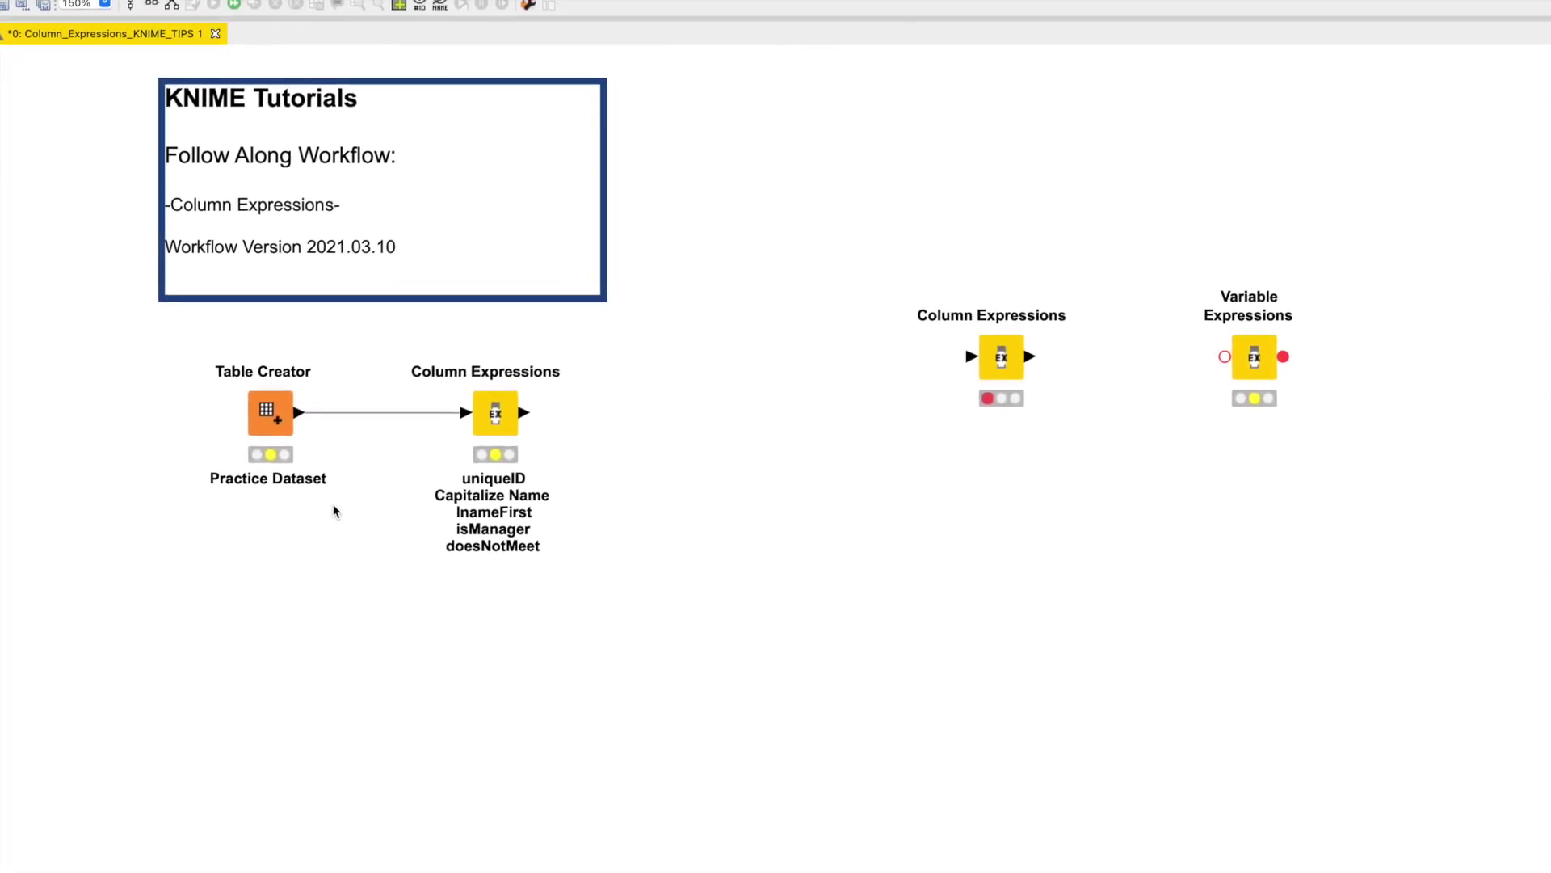
right_click(252, 413)
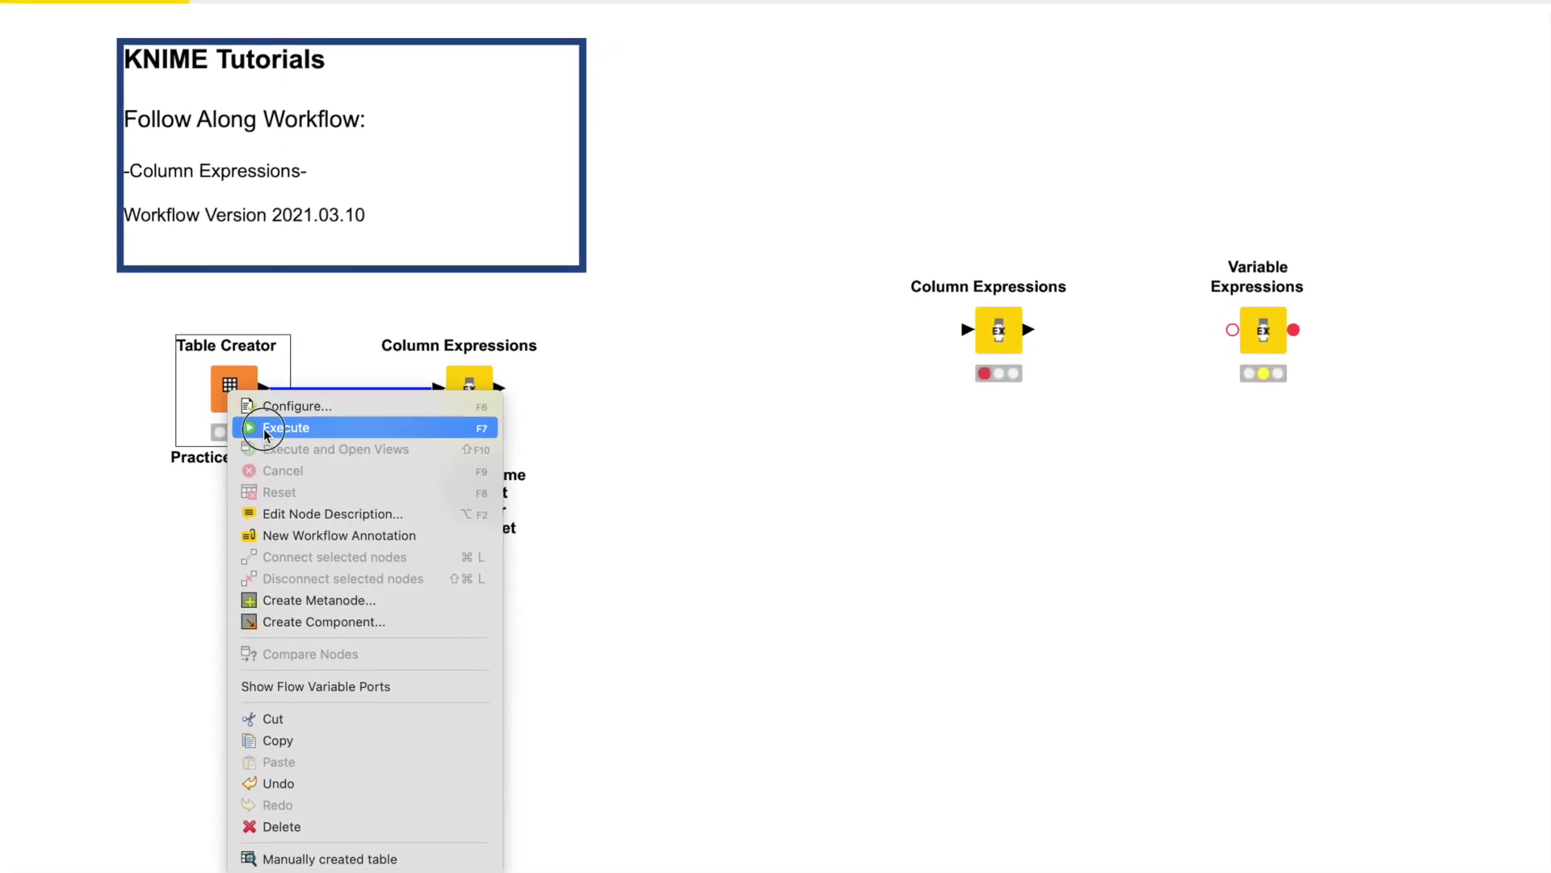
left_click(259, 430)
- Open the Table Creator's Manually created table output
left_click(234, 417)
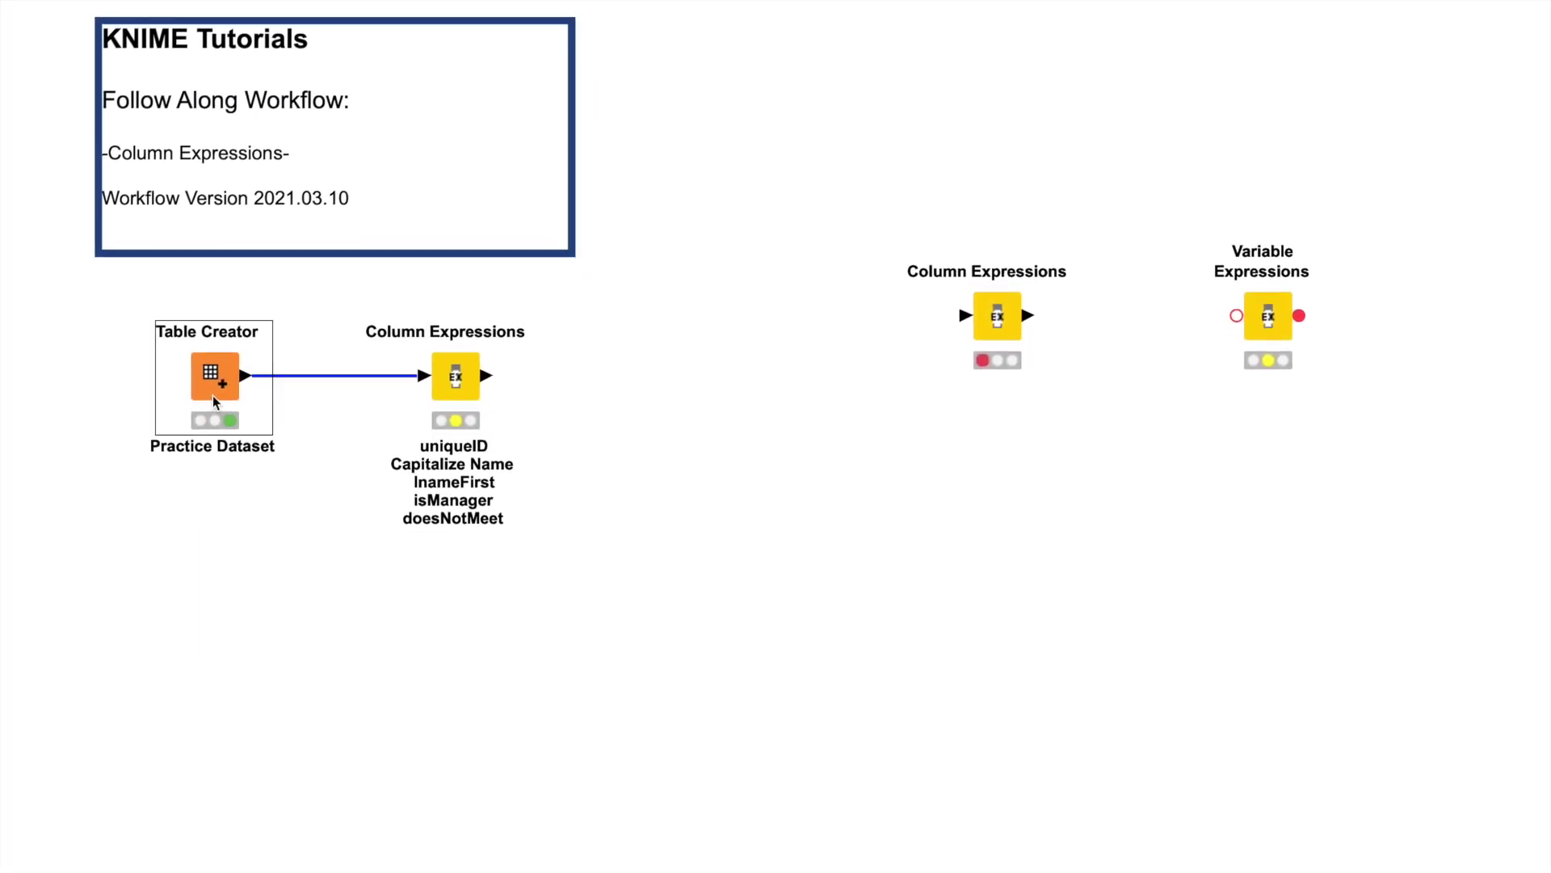
right_click(230, 402)
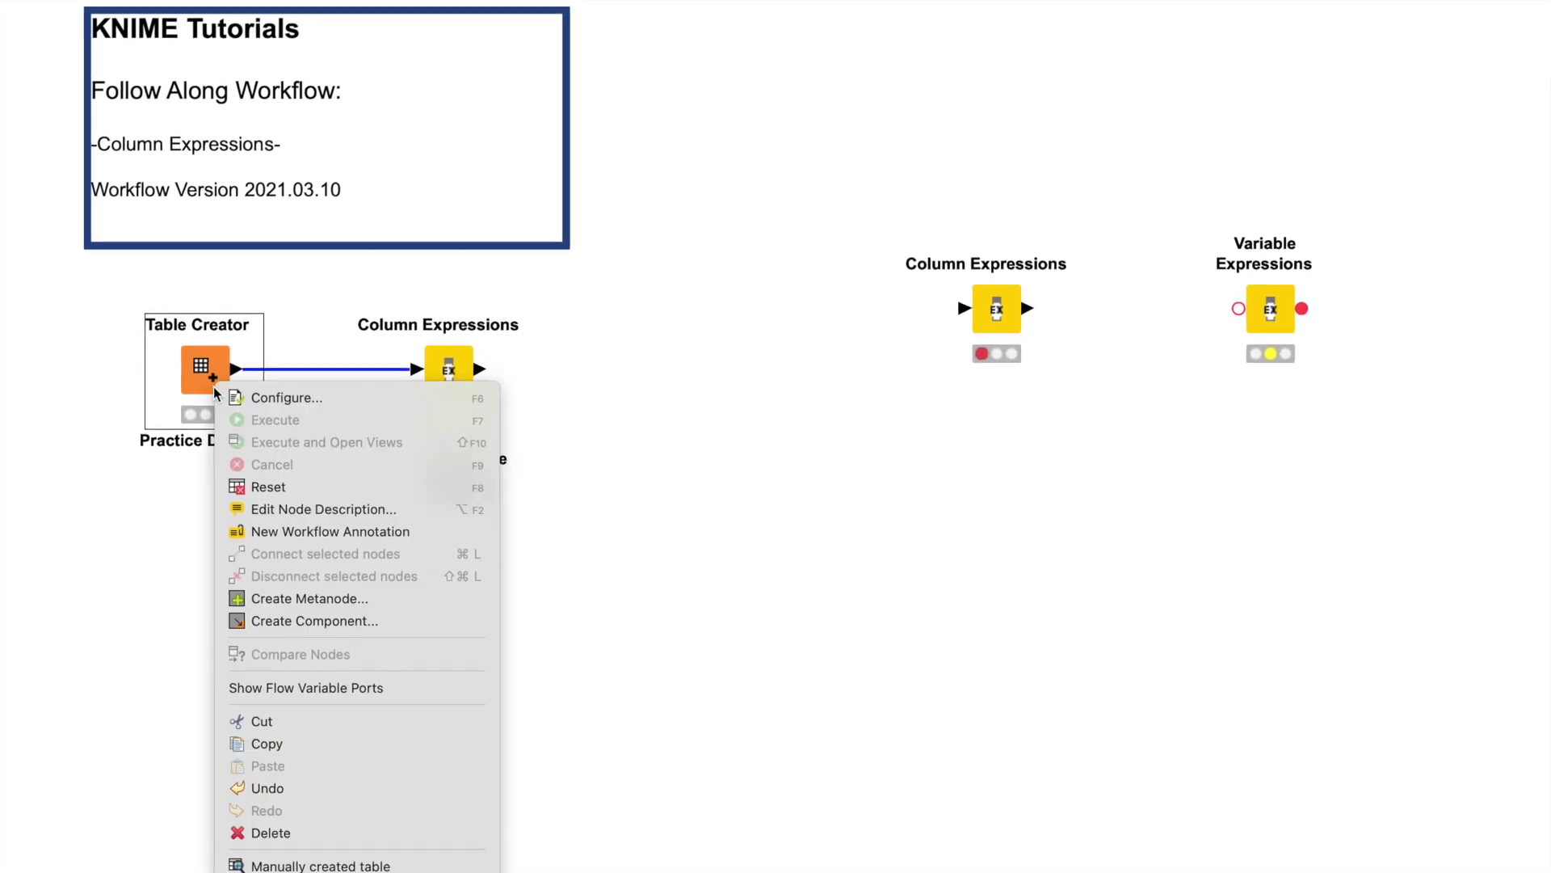
left_click(267, 864)
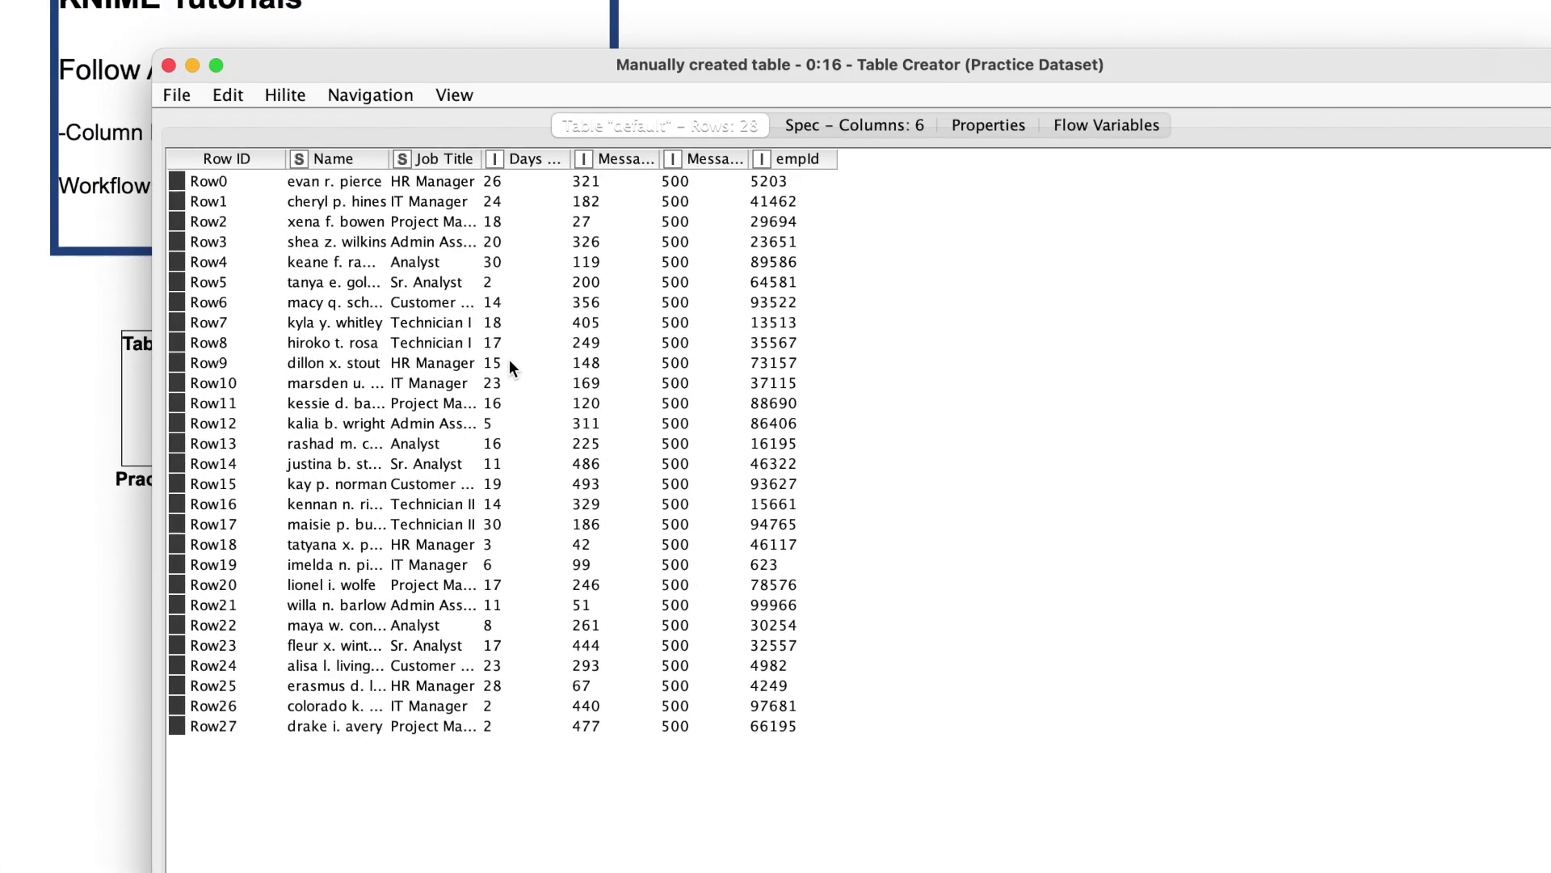
- Widen the Job Title and Message Quota columns and select all 28 Name entries
left_click_drag(483, 160, 936, 120)
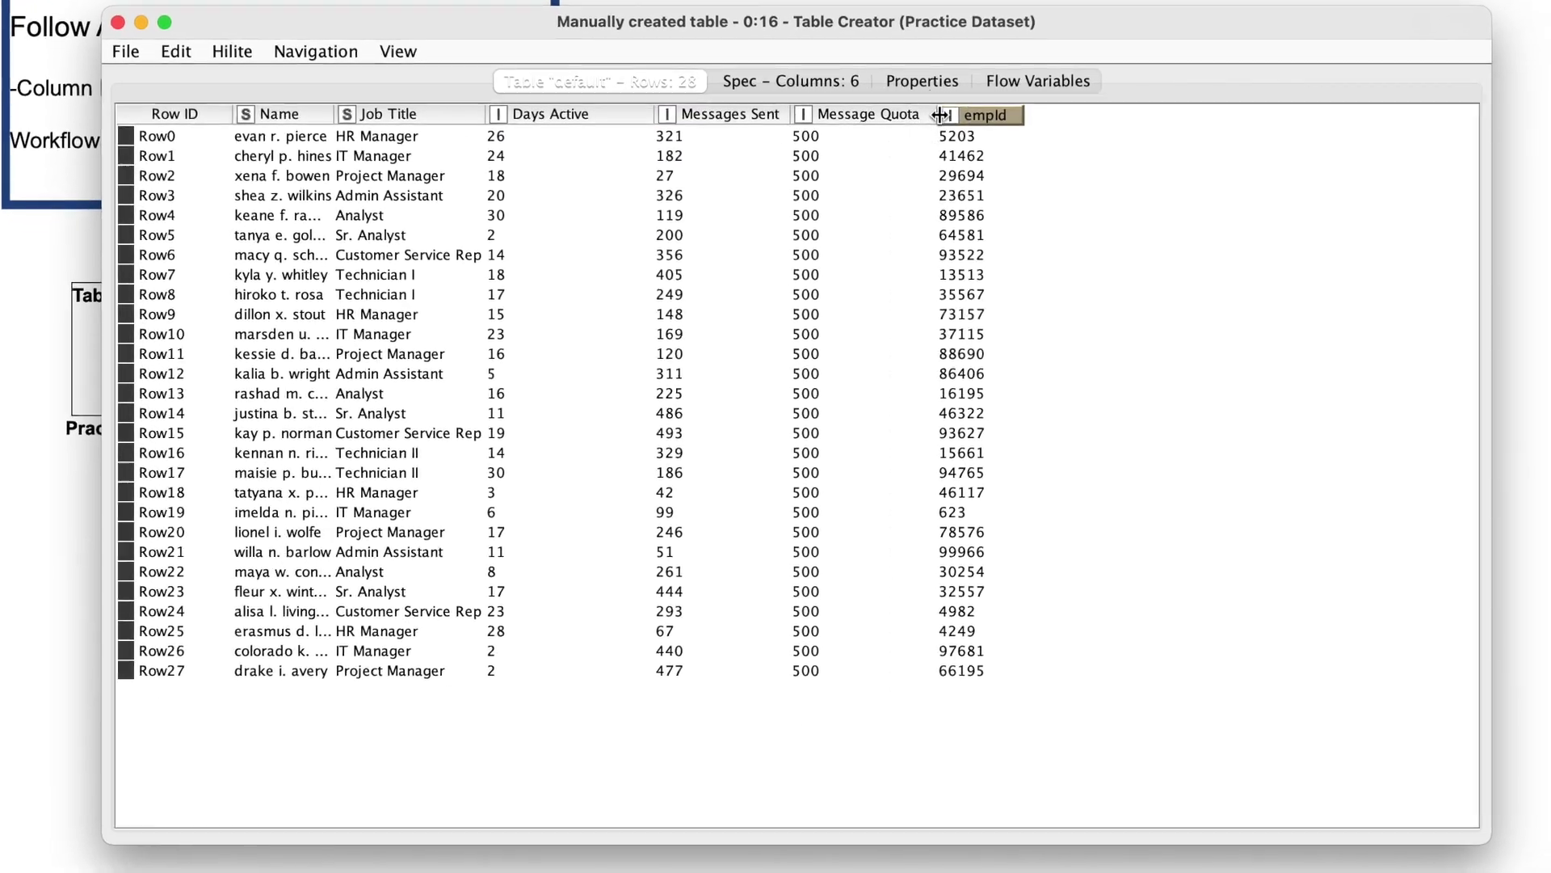
left_click(304, 142)
left_click_drag(282, 121, 234, 646)
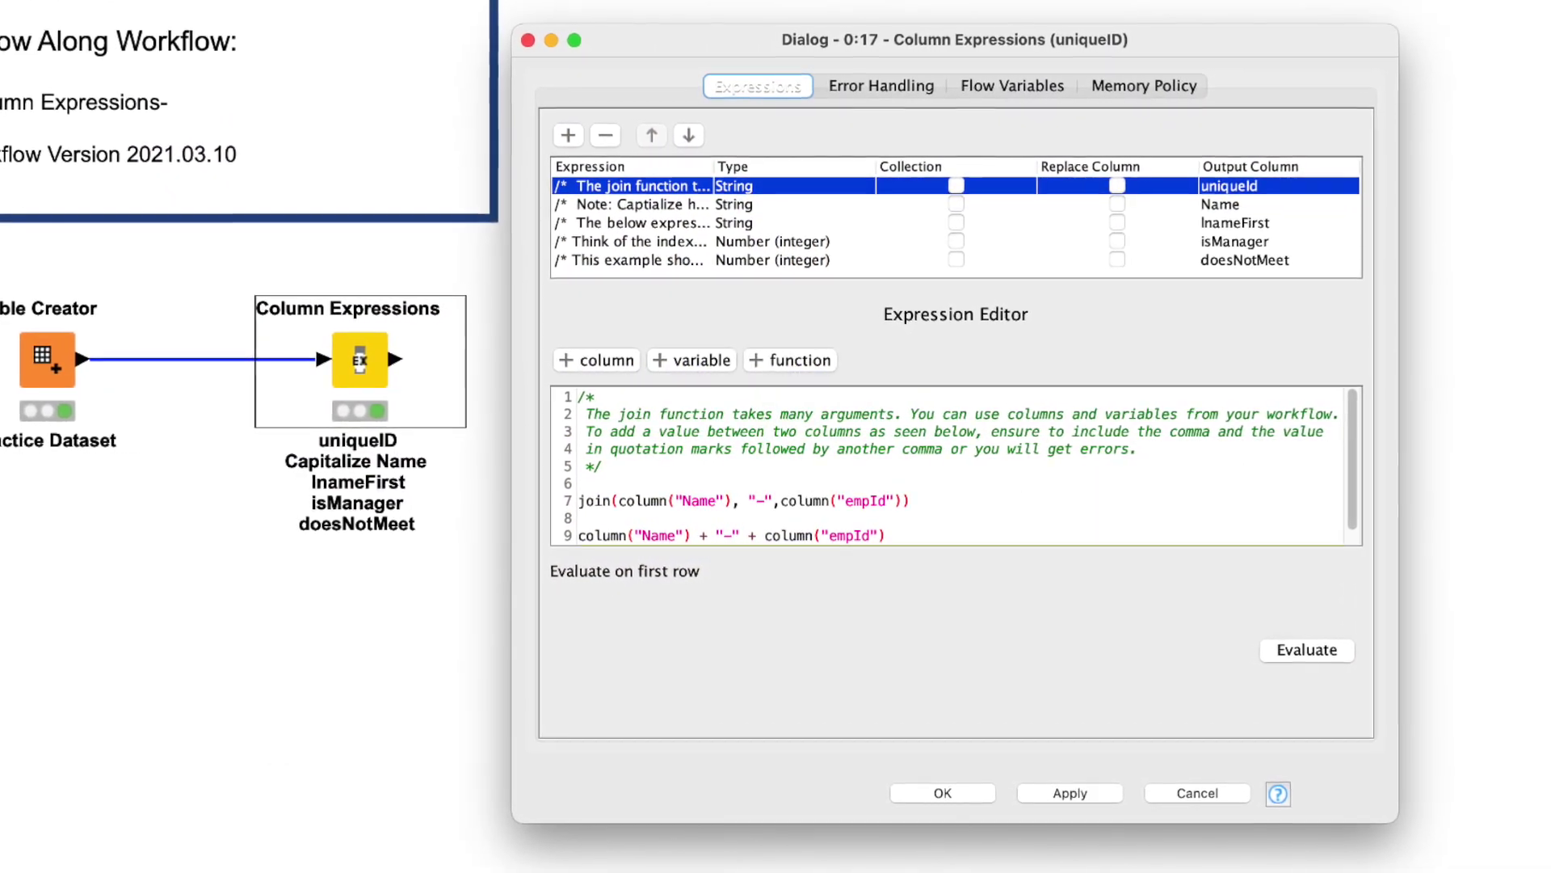
- Write the comment 'This is a comment' in the Expression Editor
type("This is a co")
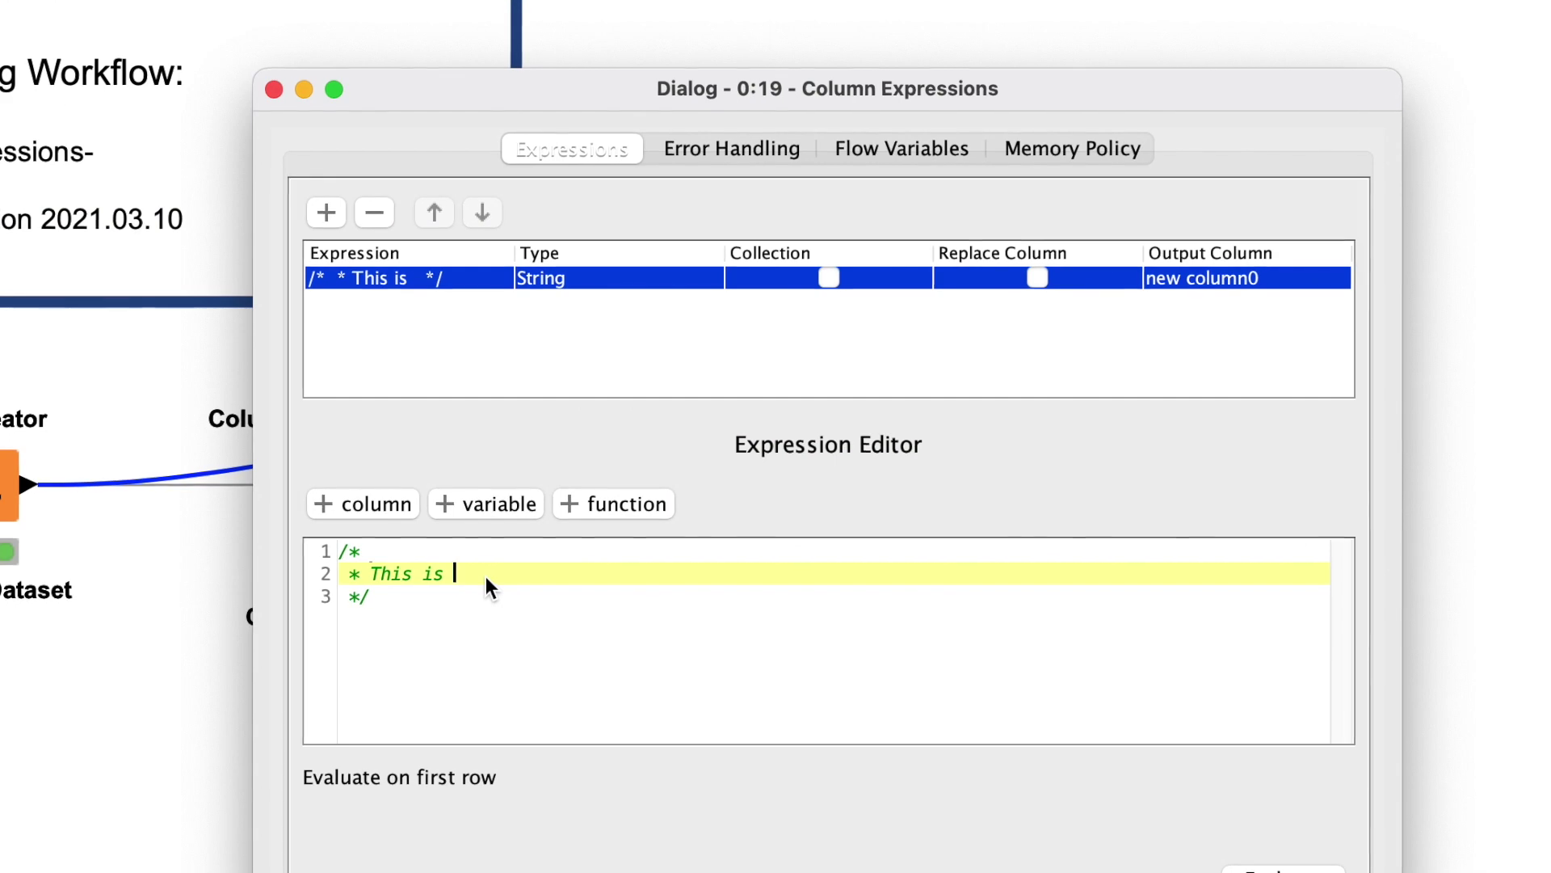
type("men")
key("BackSpace")
key("BackSpace")
type("ment")
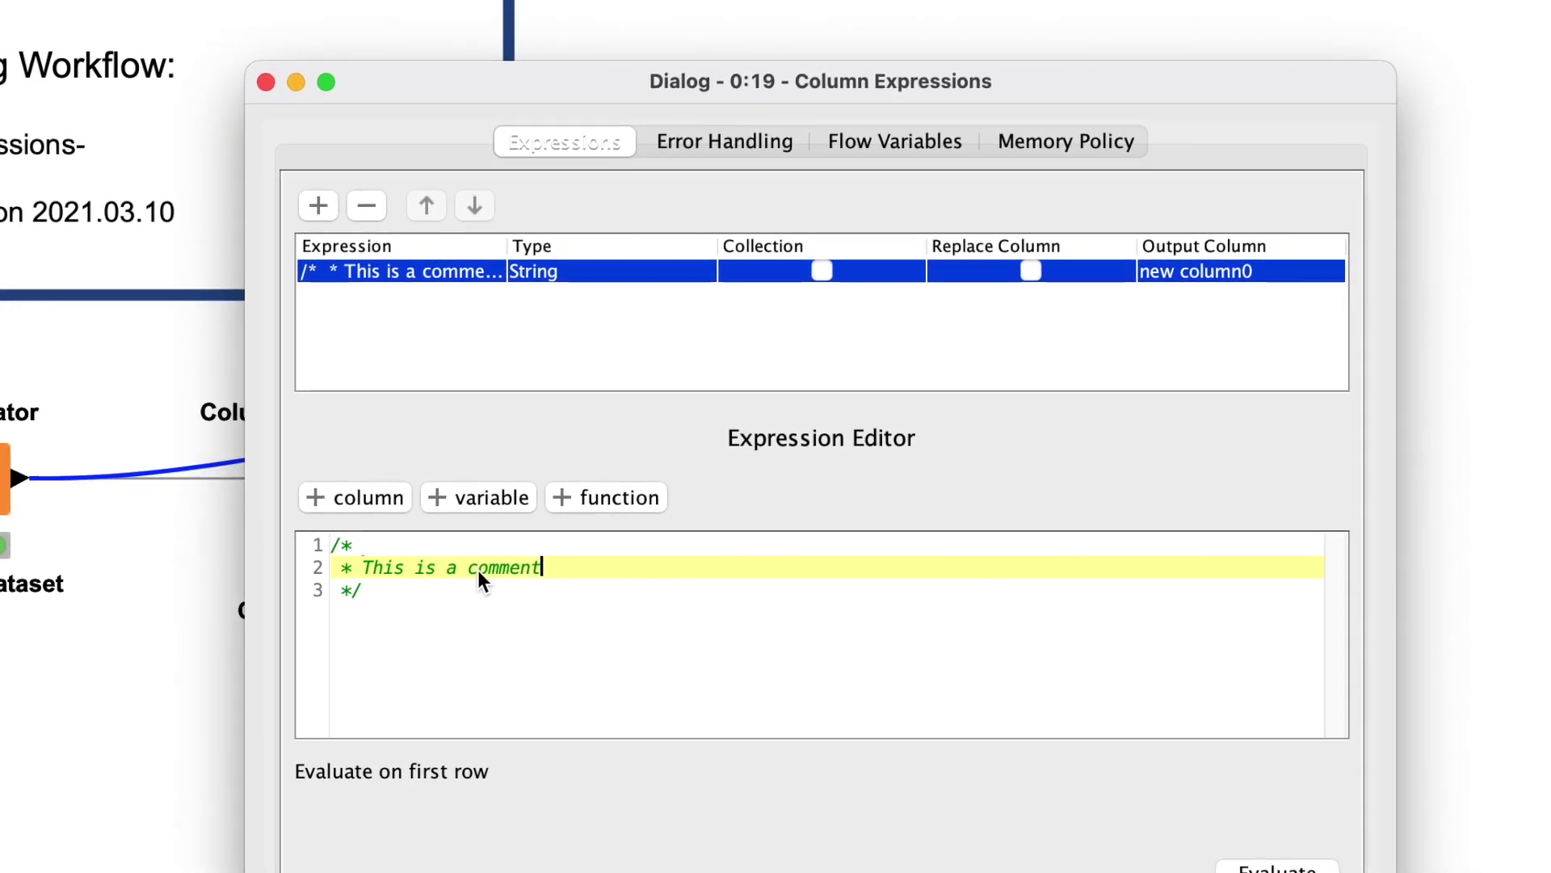
key("Down")
key("Return")
key("Return")
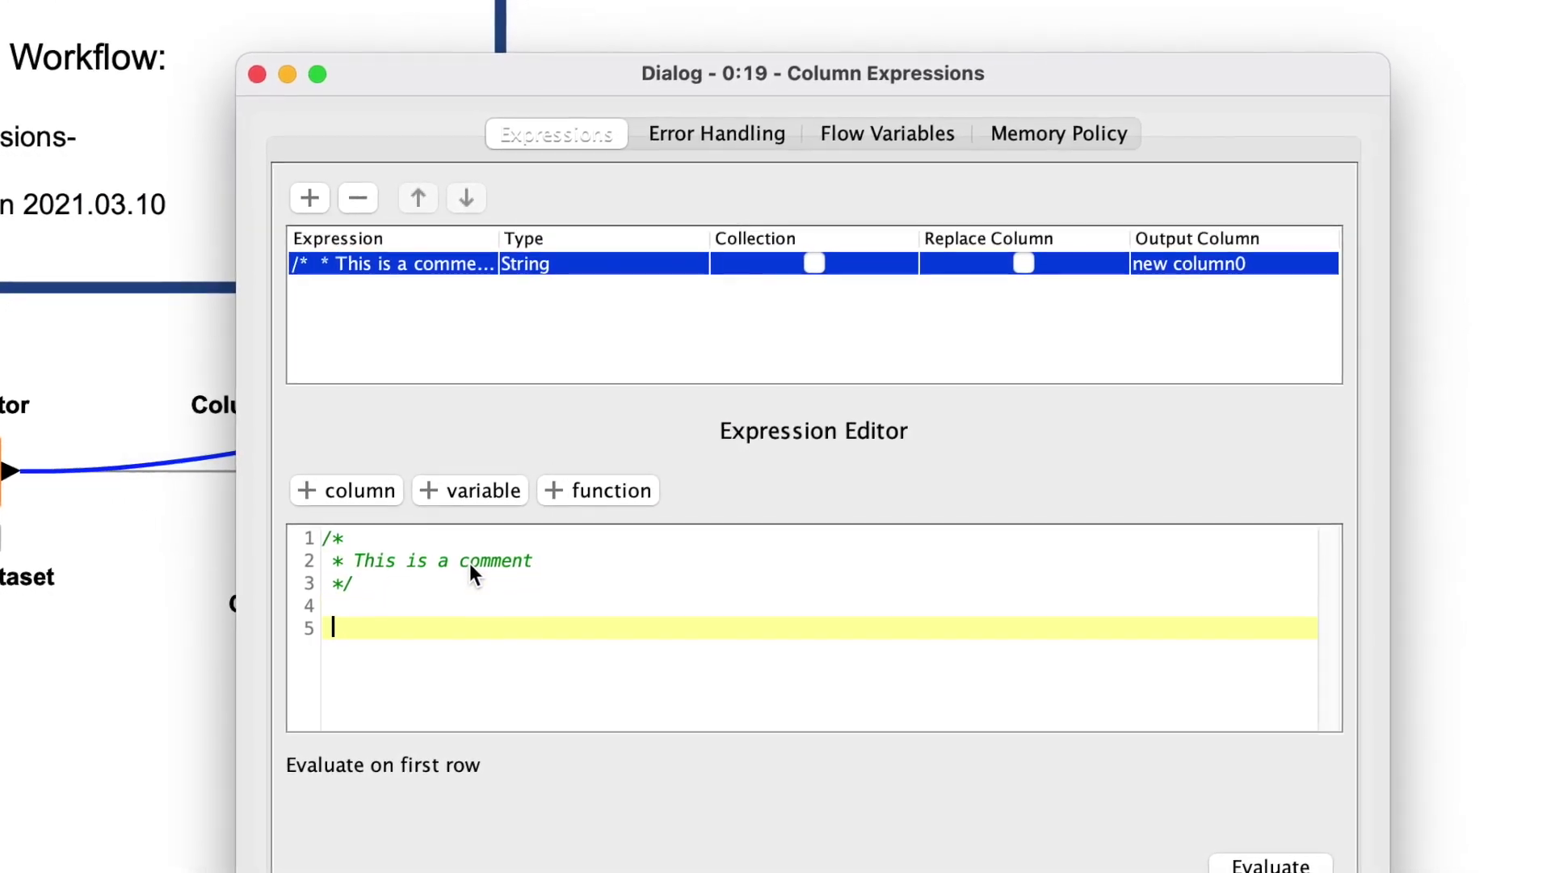
- Add 1 + 5, "A String" and column("Name") on separate lines, then start typing tru
type("1 + 5")
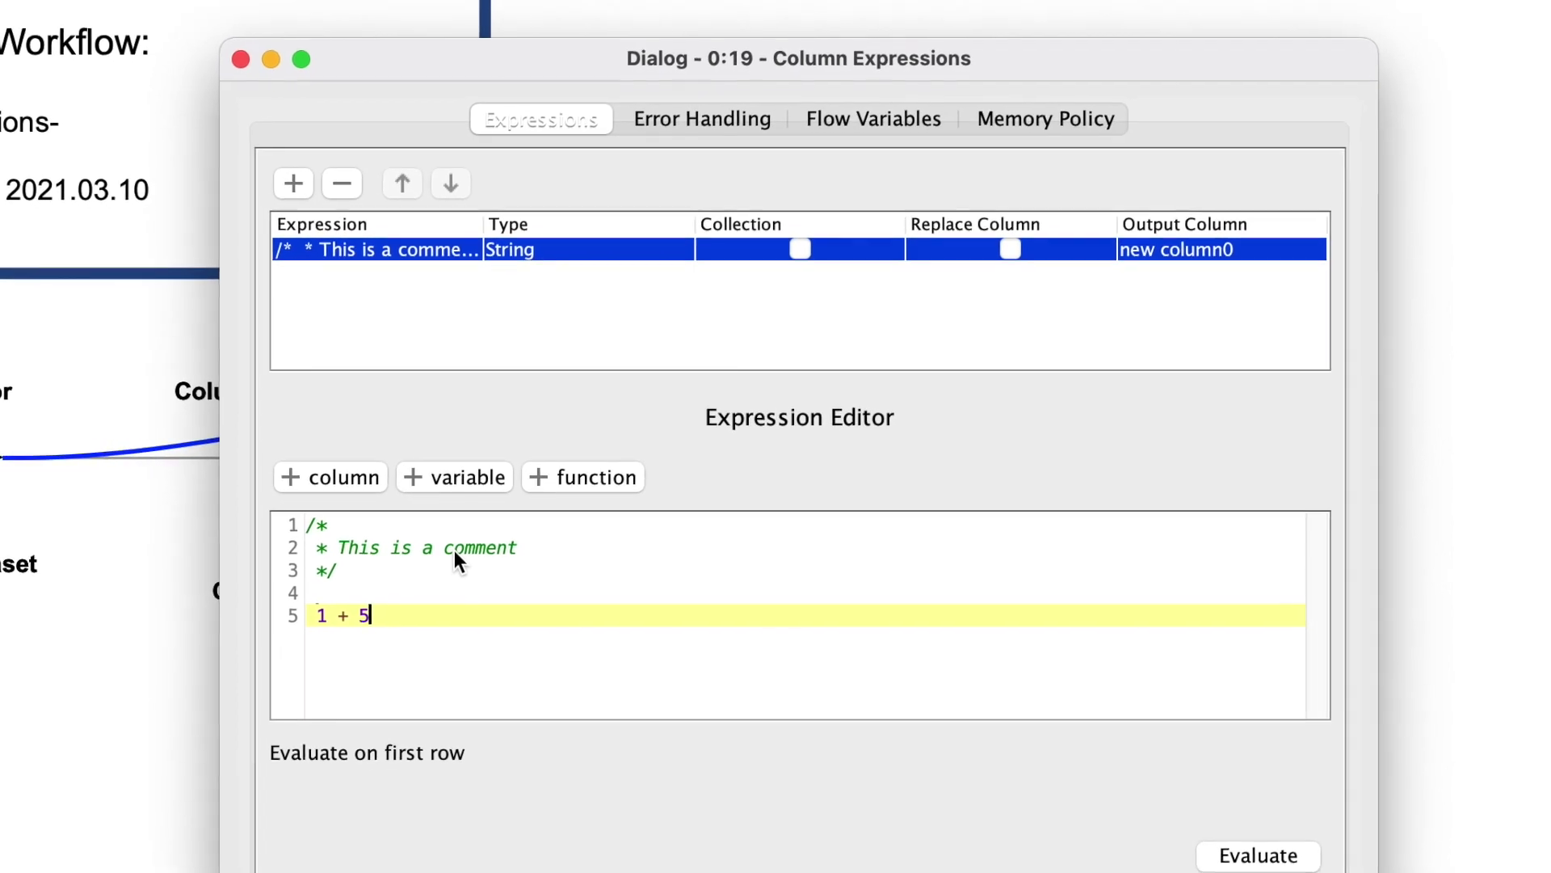
key("Return")
key("Return")
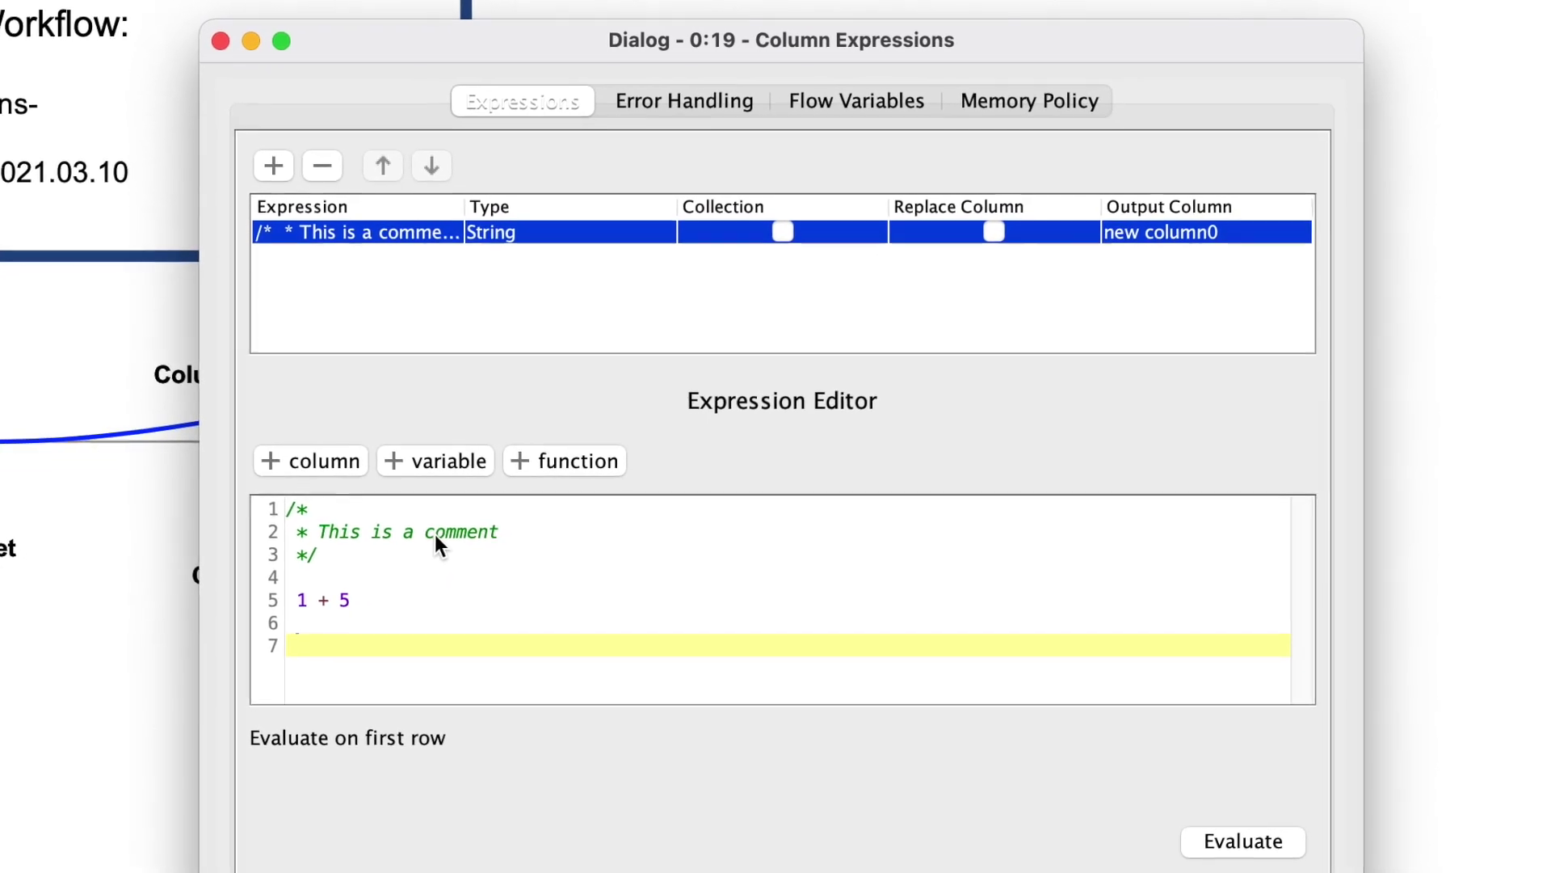
type("\"A String\"")
key("Return")
type("dolumn(\"N")
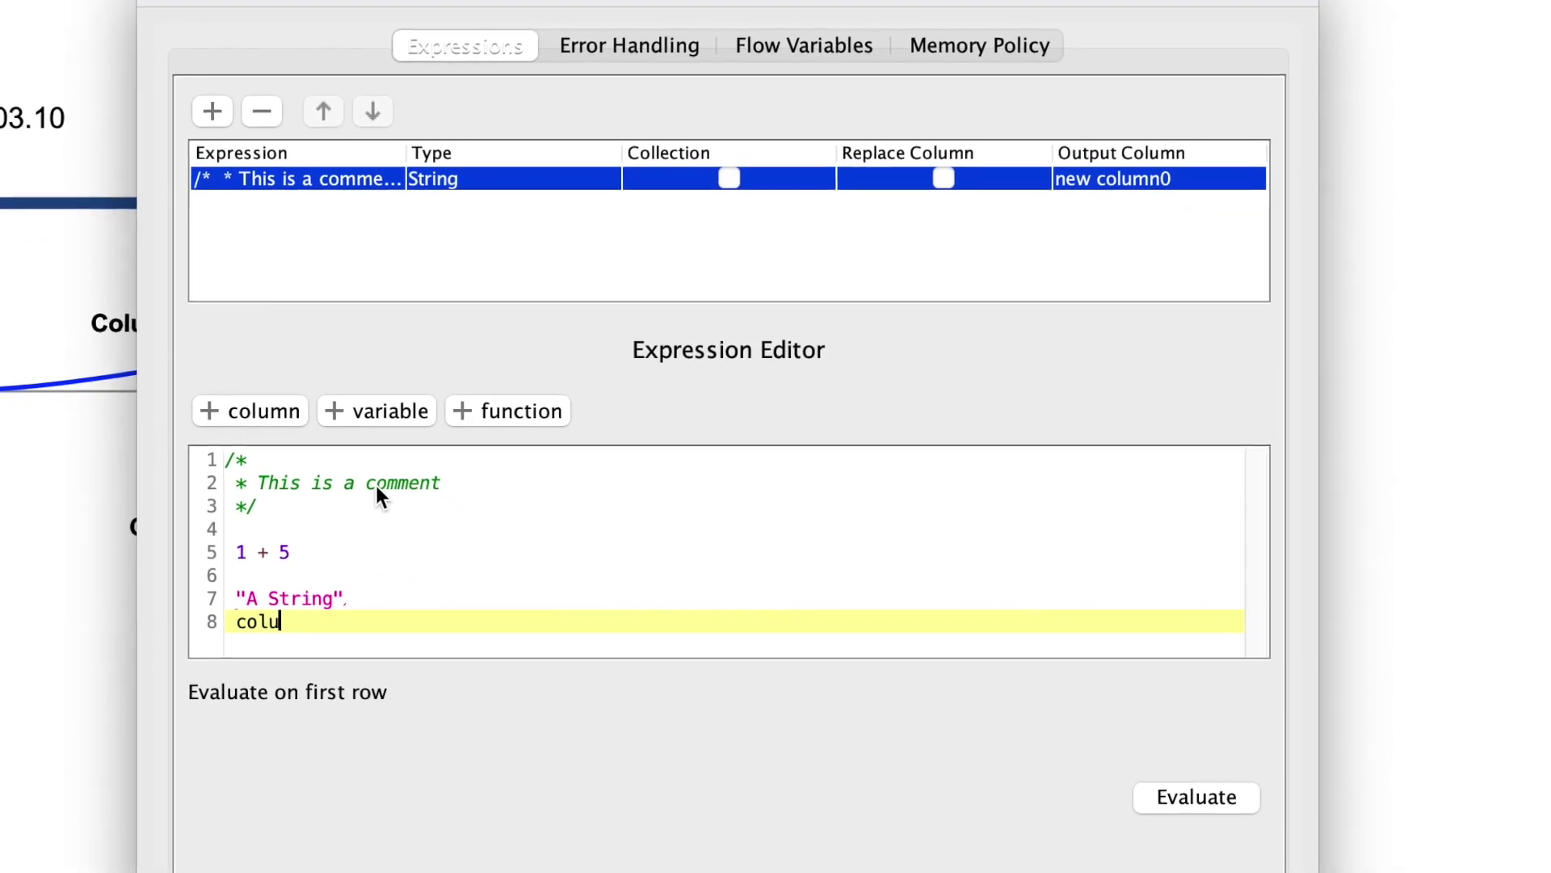
type("ame\")")
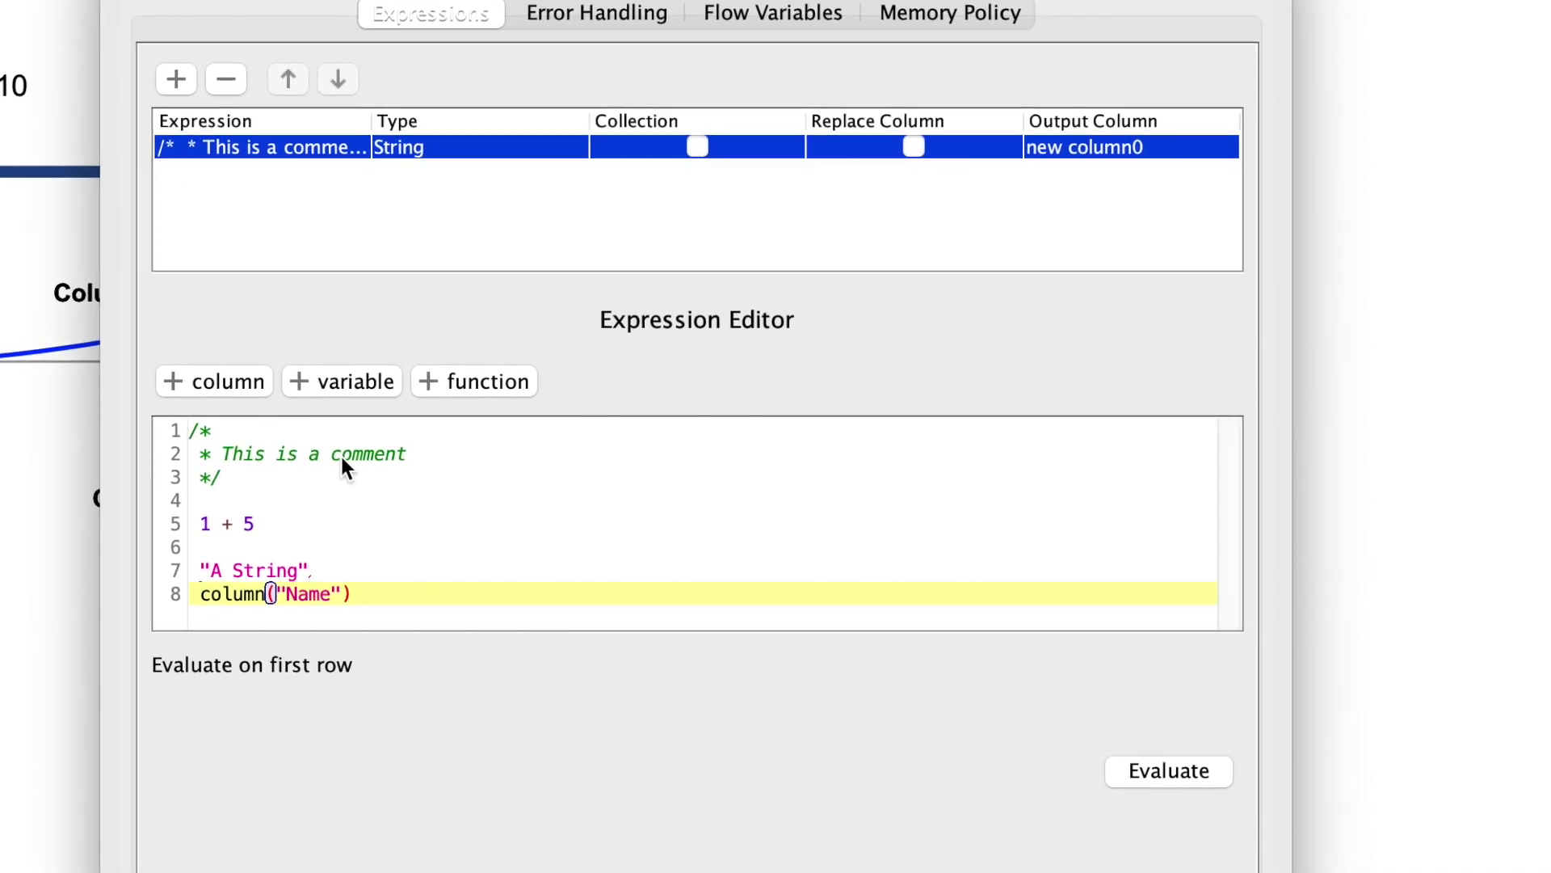
key("Return")
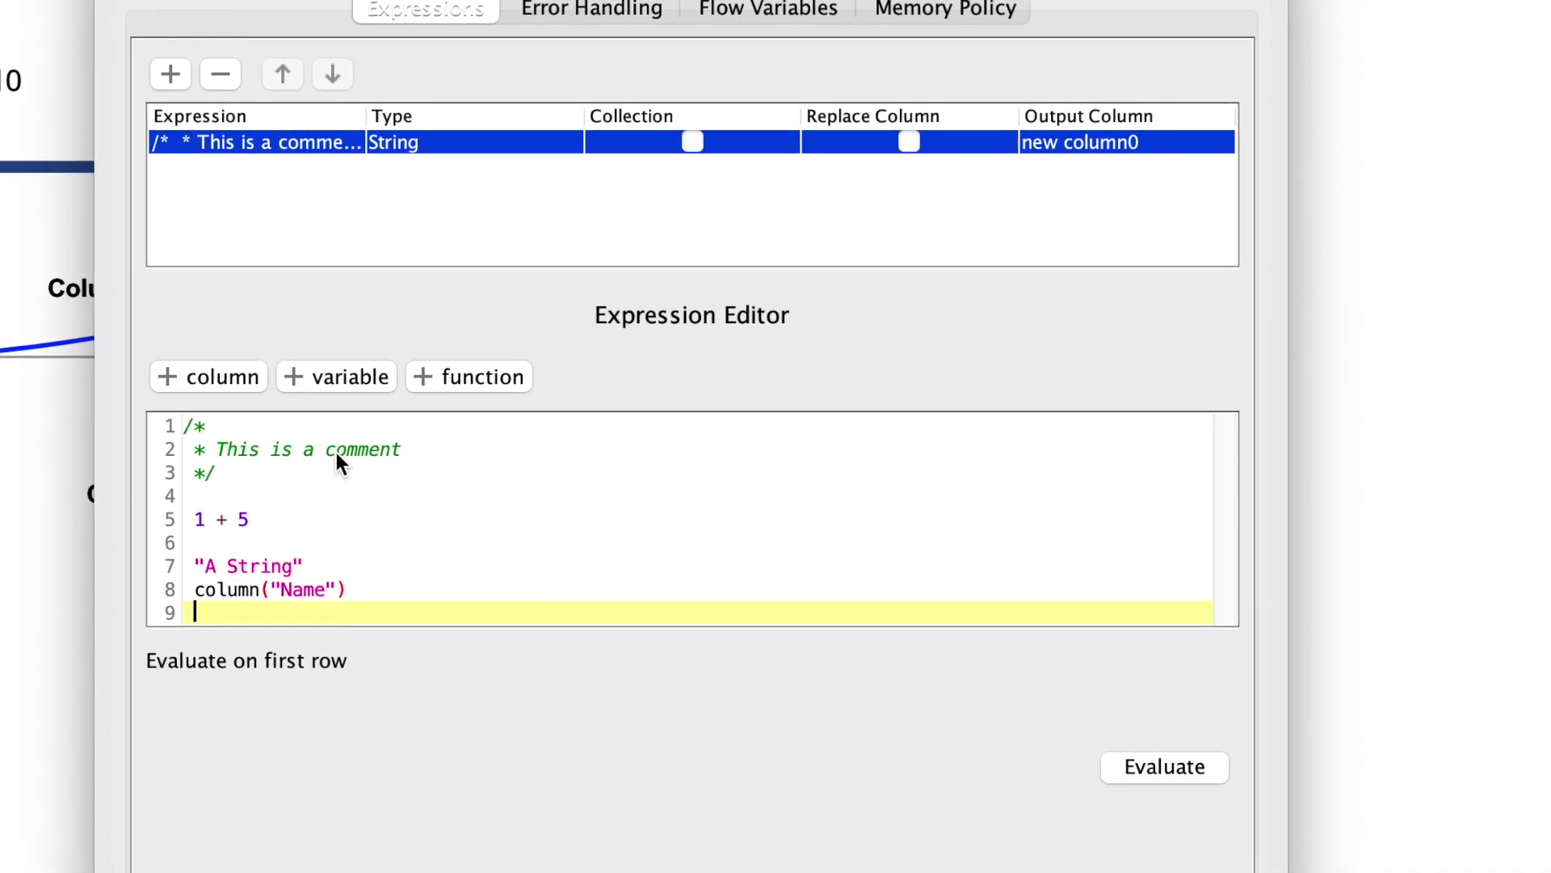
type("tru")
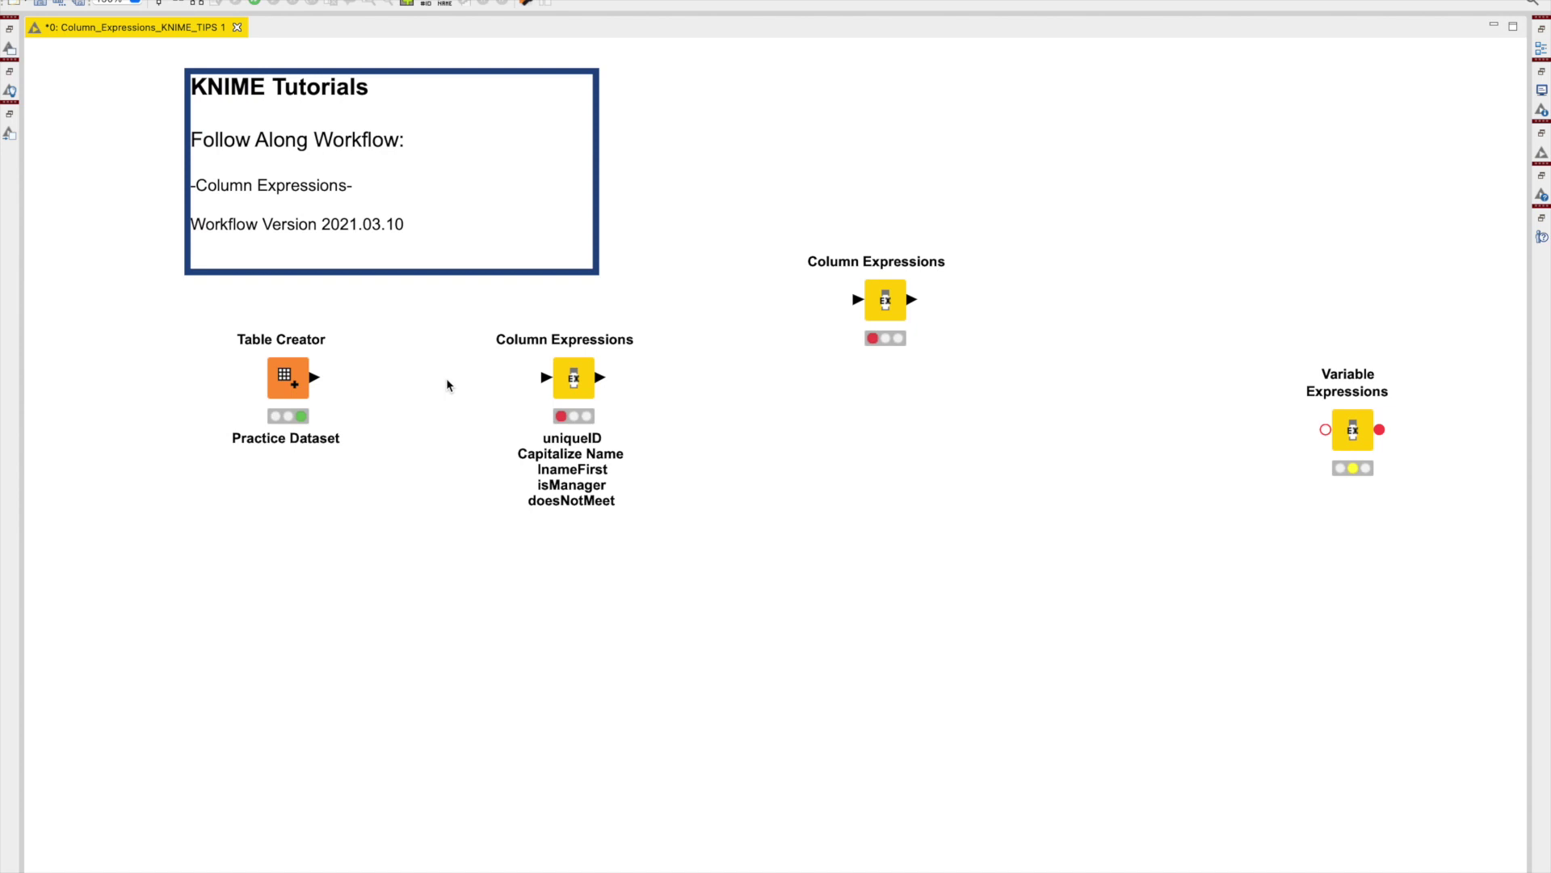
- Review the uniqueID node's doesNotMeet and lnameFirst expressions, then confirm with OK
double_click(578, 377)
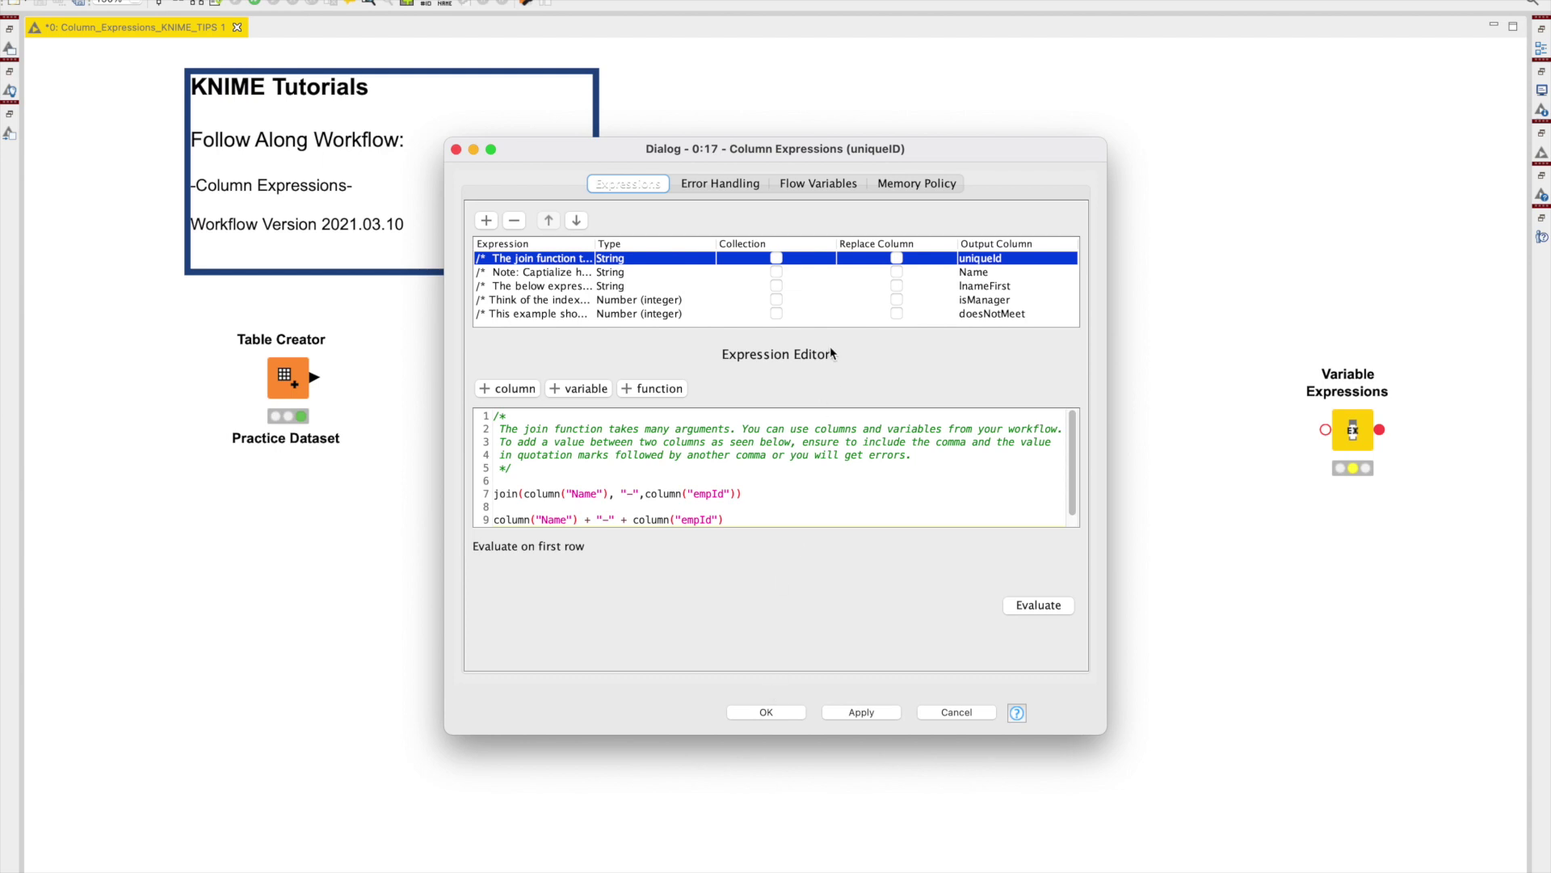
left_click(553, 300)
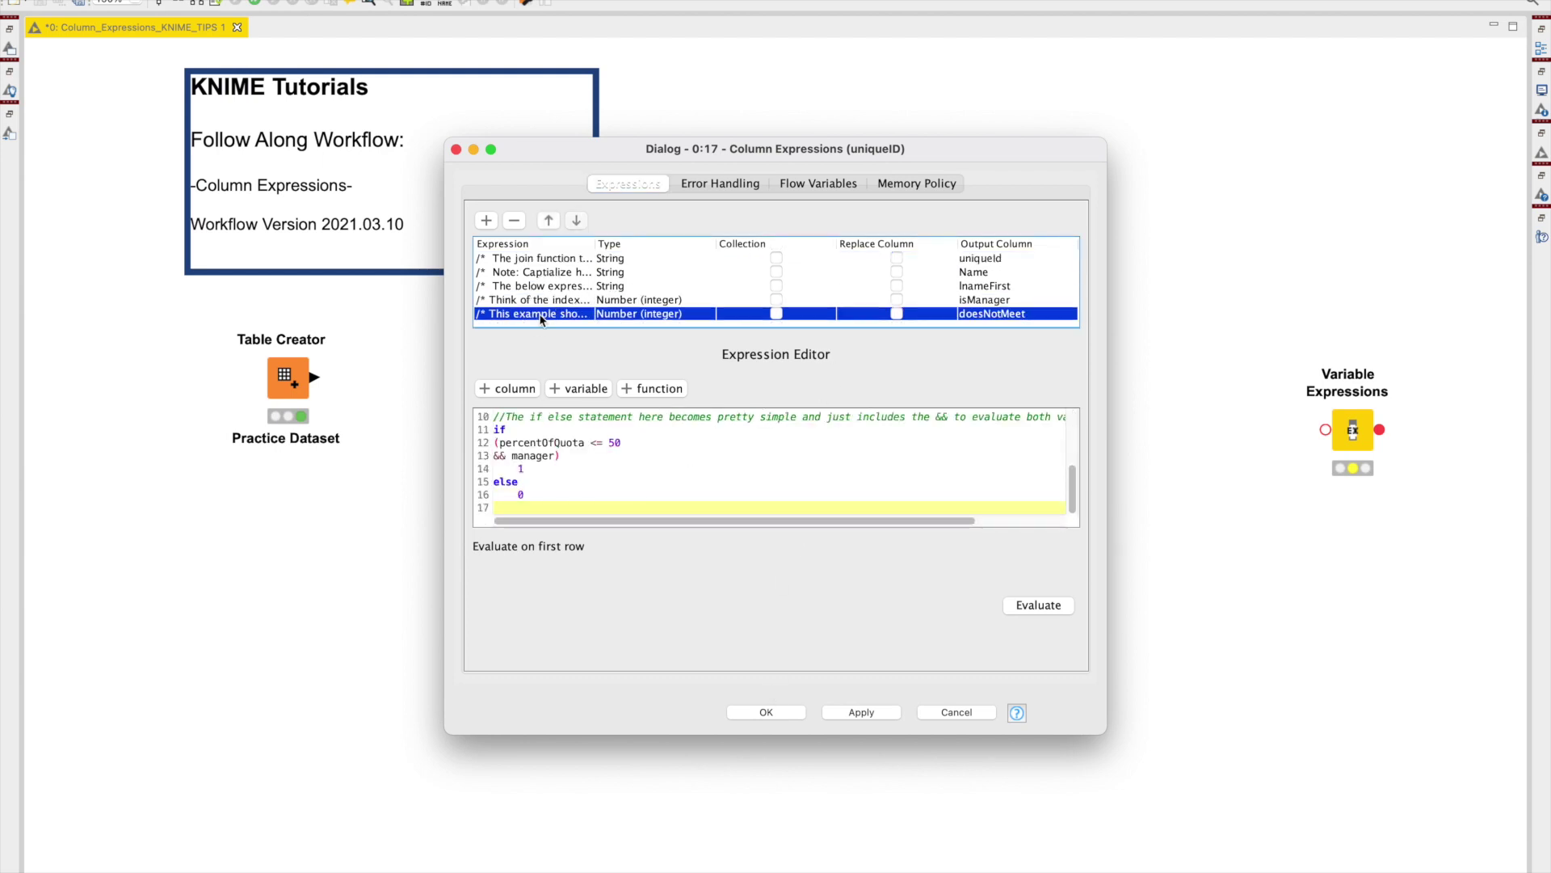
left_click(542, 287)
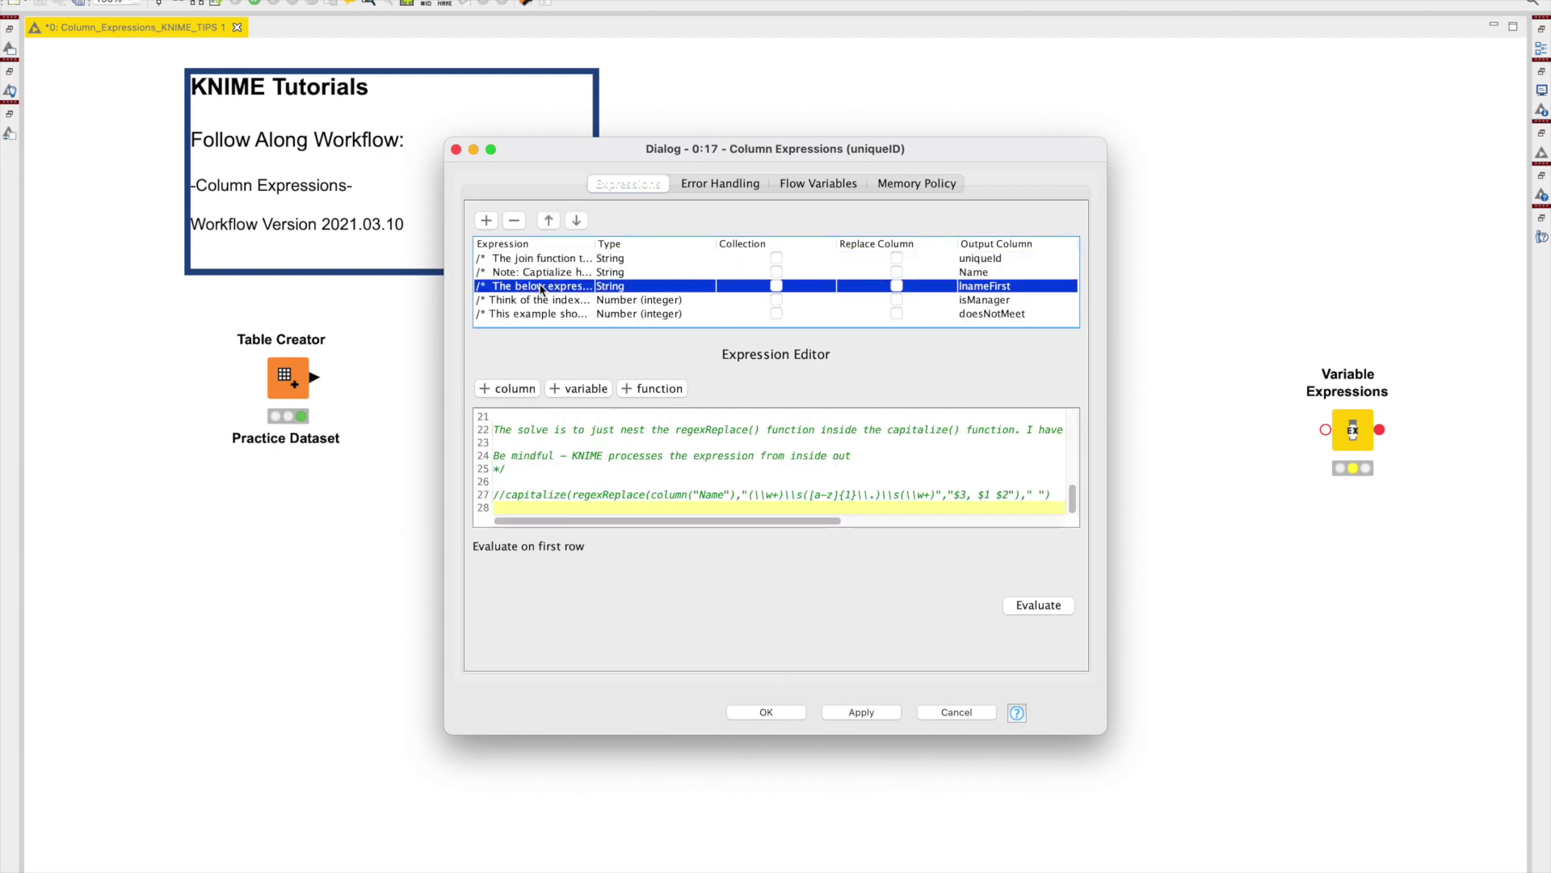
left_click(760, 714)
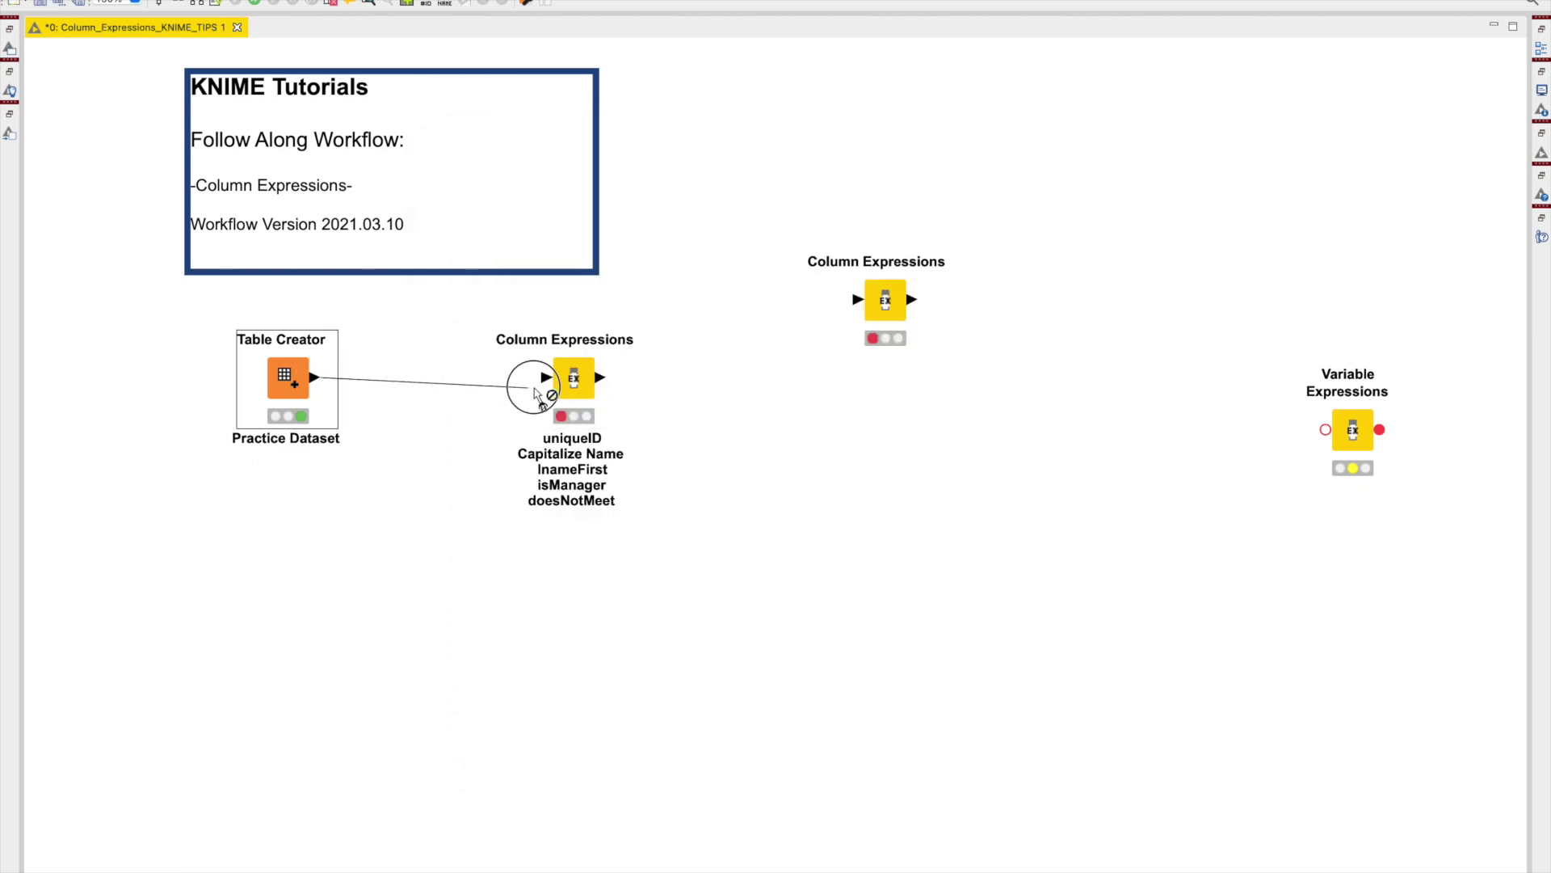
- Execute the uniqueID node and open the second Column Expressions node's settings
right_click(583, 380)
left_click(621, 408)
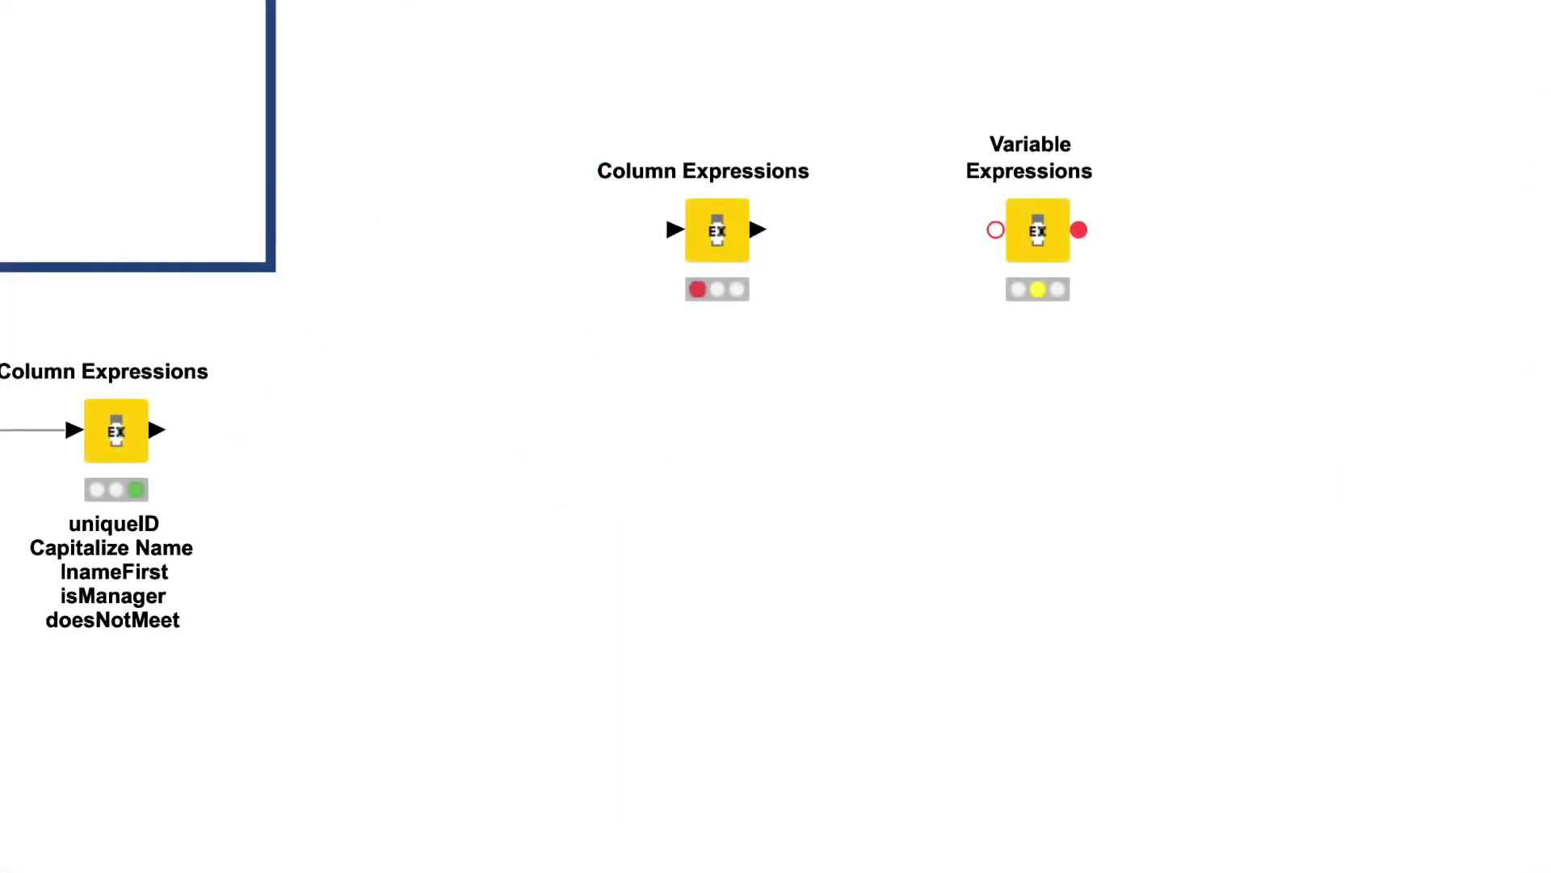
double_click(704, 255)
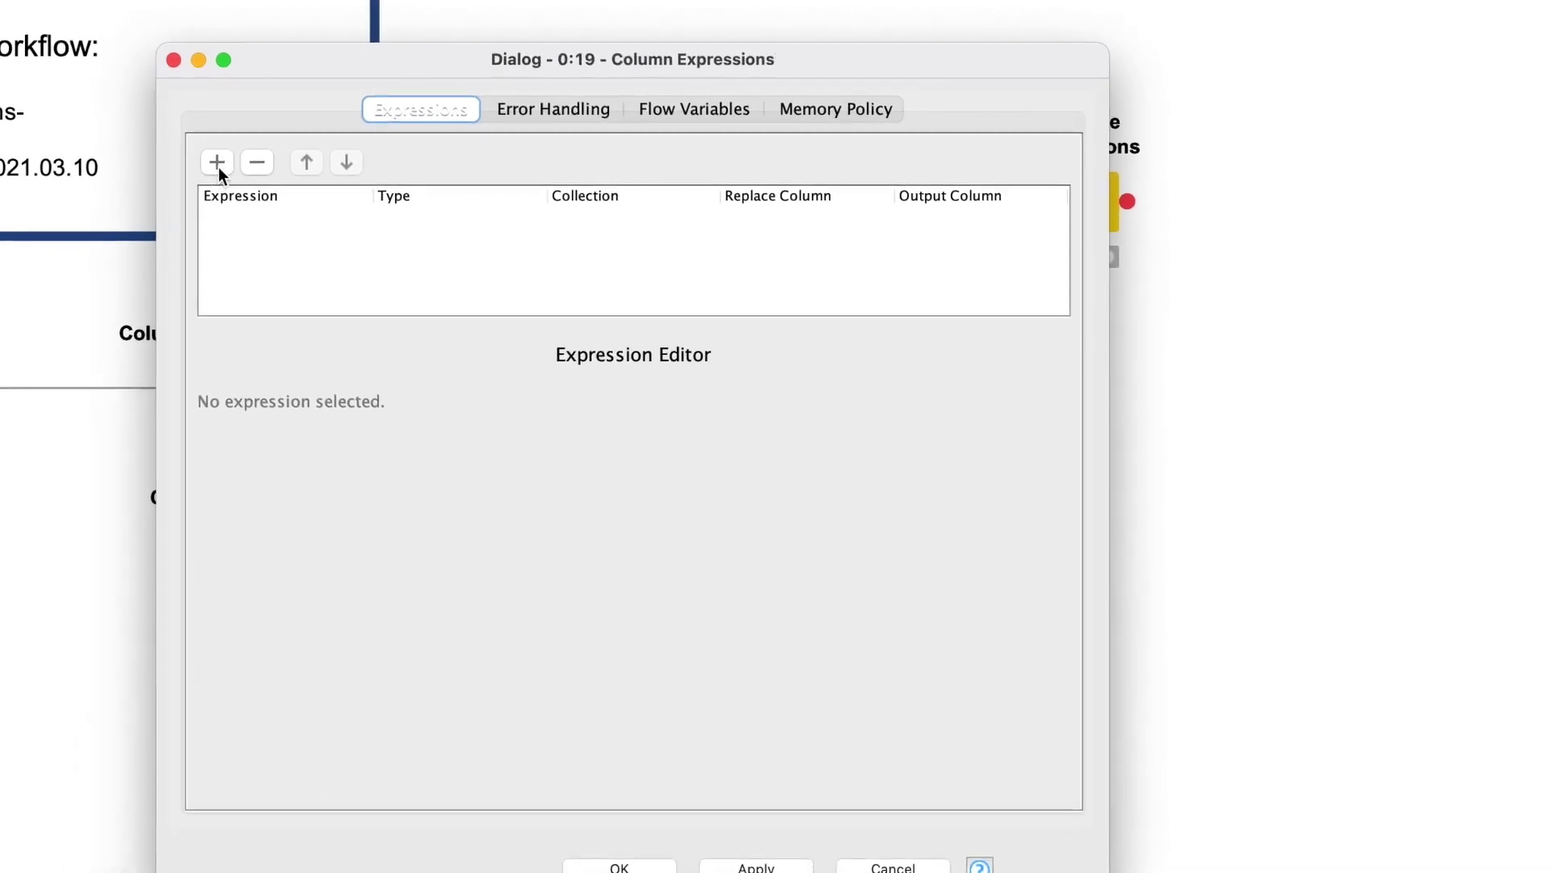
- Add an empty new column0 expression to the second Column Expressions node
left_click(193, 167)
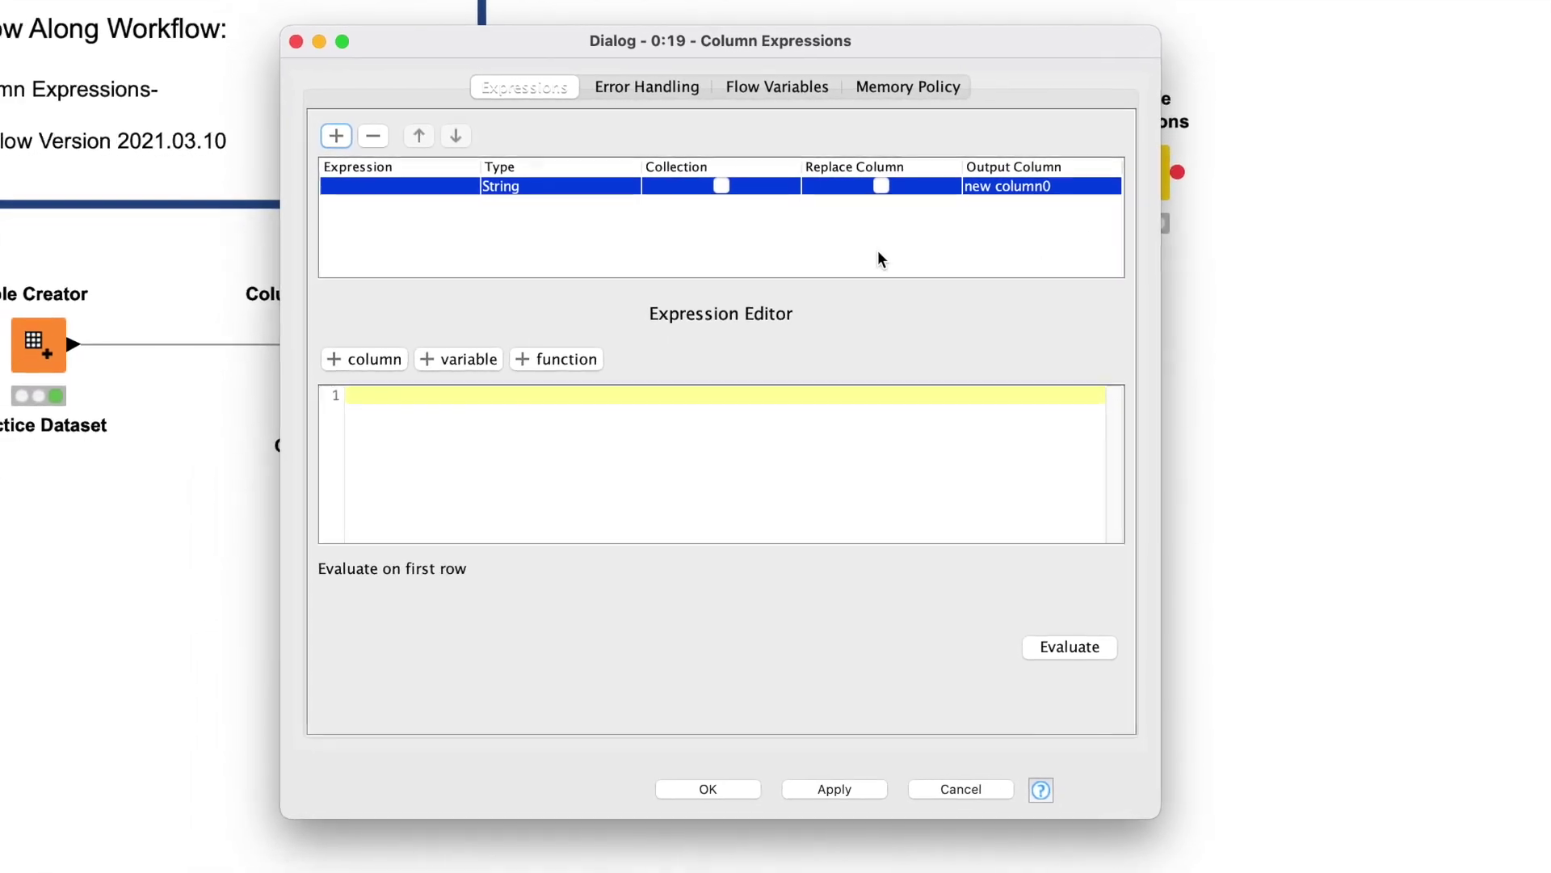
double_click(1074, 181)
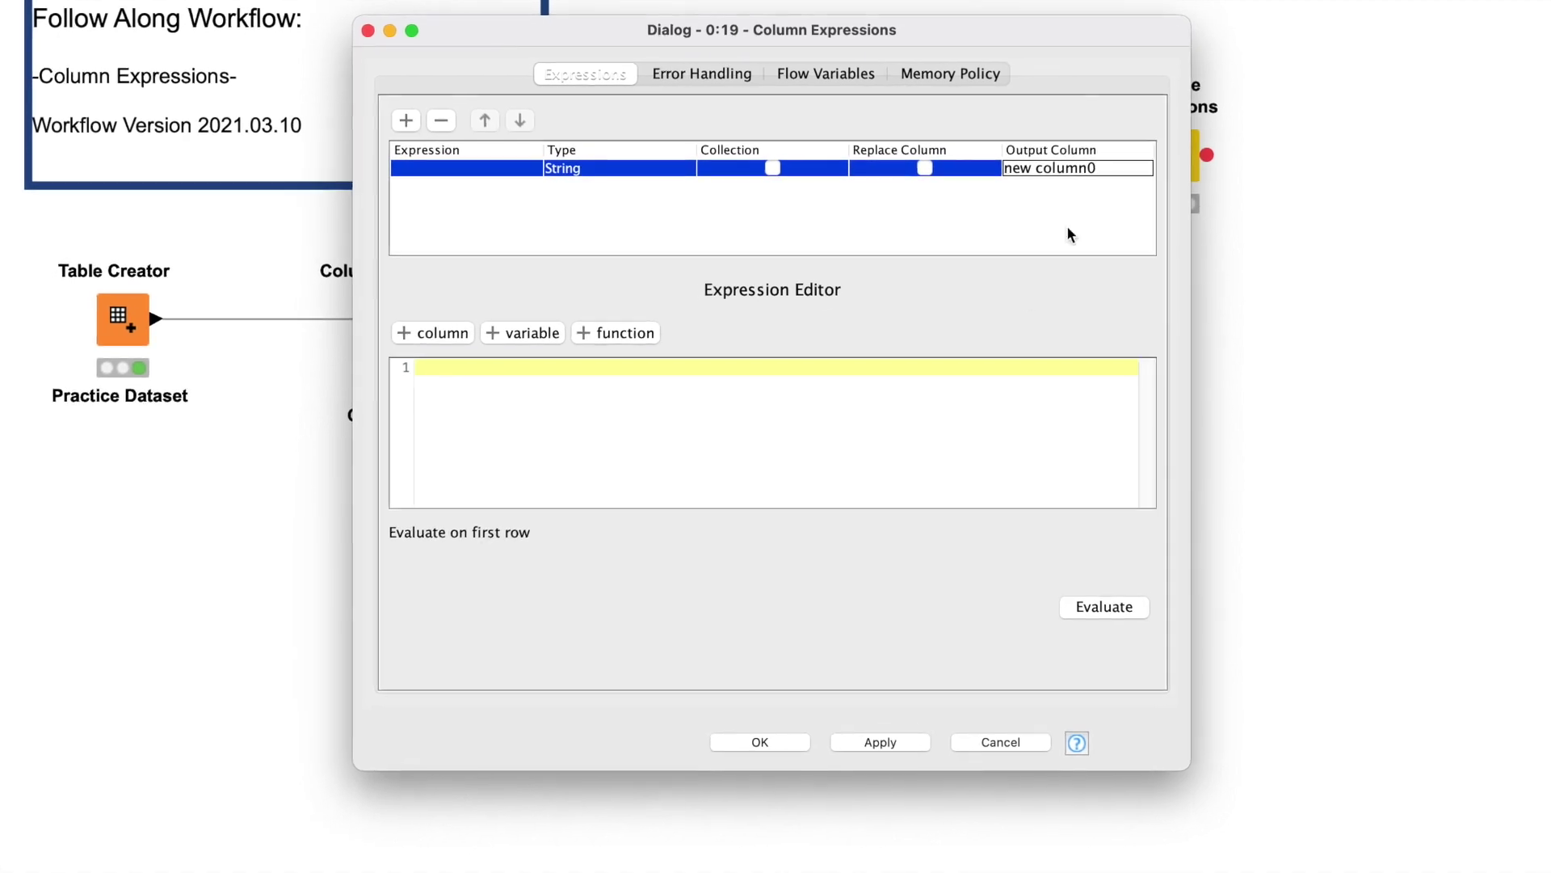
left_click(772, 731)
- Add a string-typed new variable0 to the Variable Expressions node
double_click(1181, 154)
left_click(453, 110)
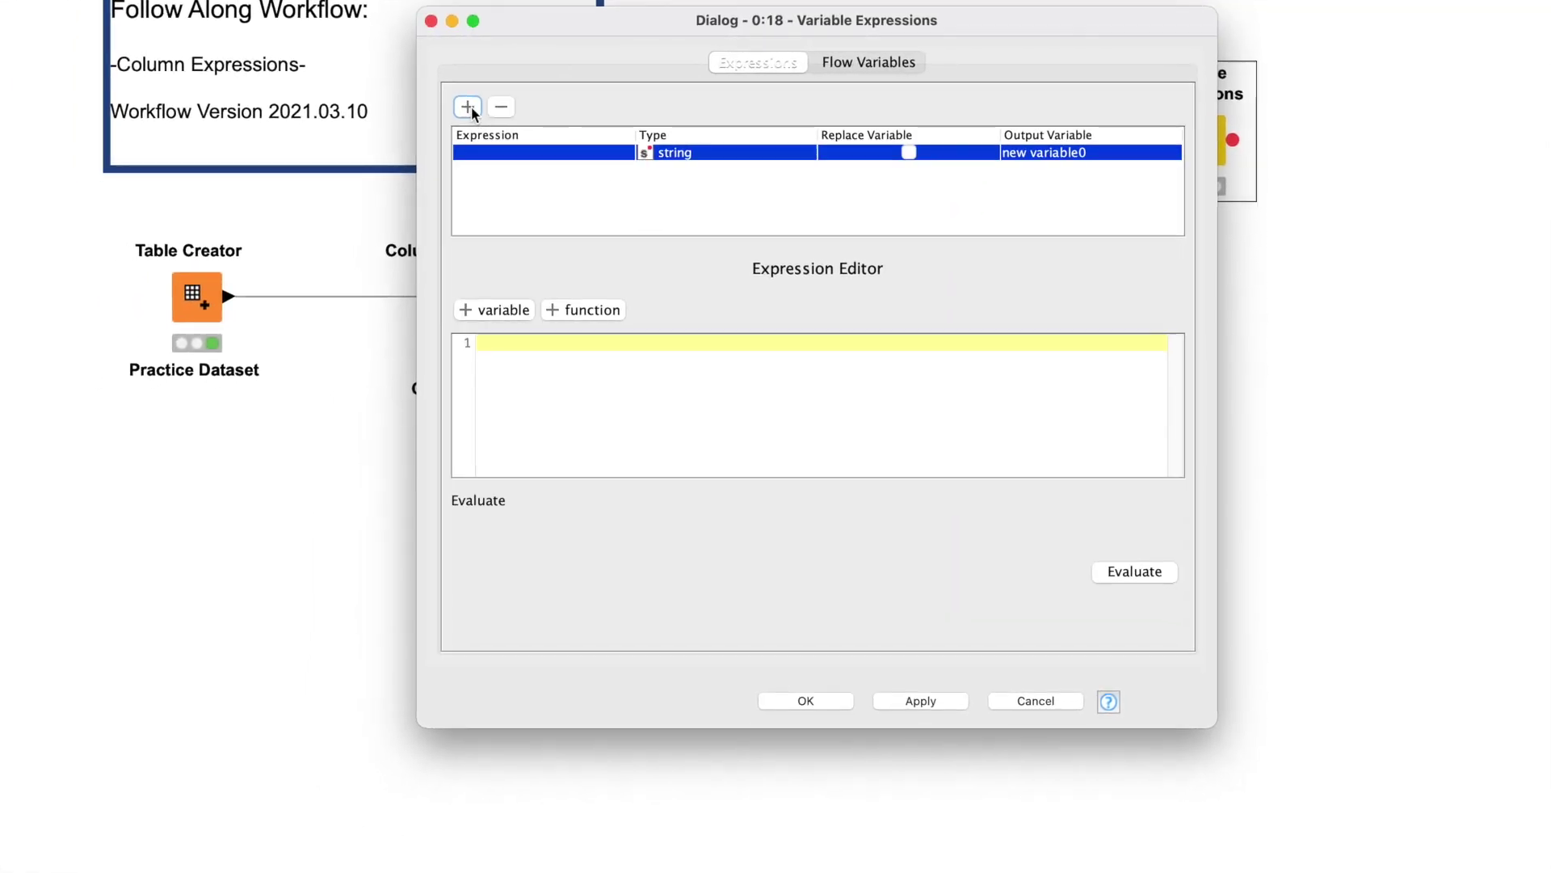
left_click(772, 150)
left_click(687, 147)
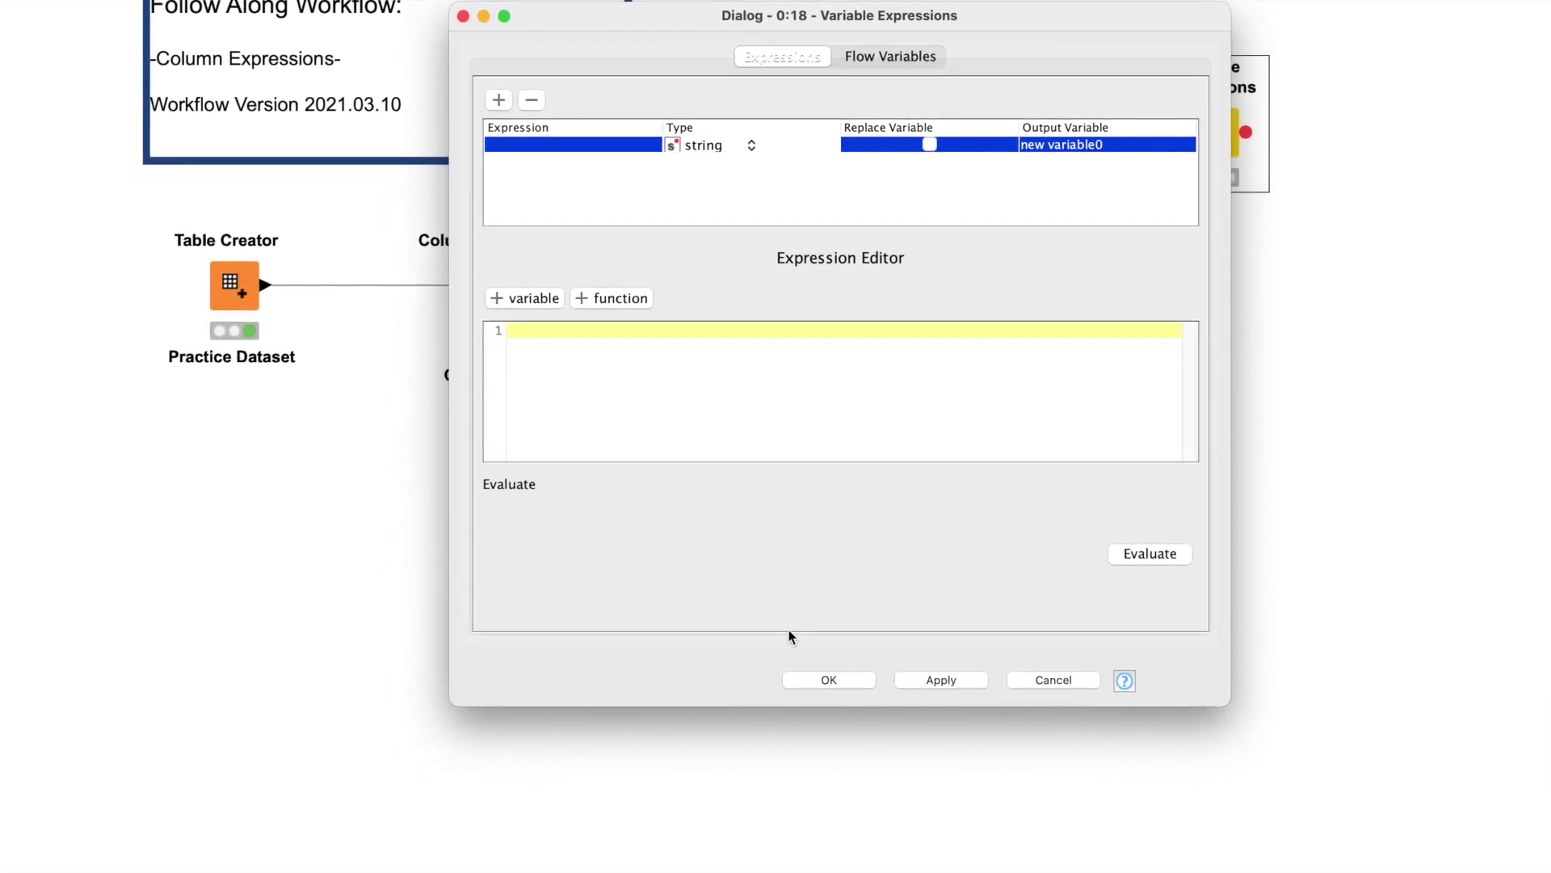
left_click(826, 681)
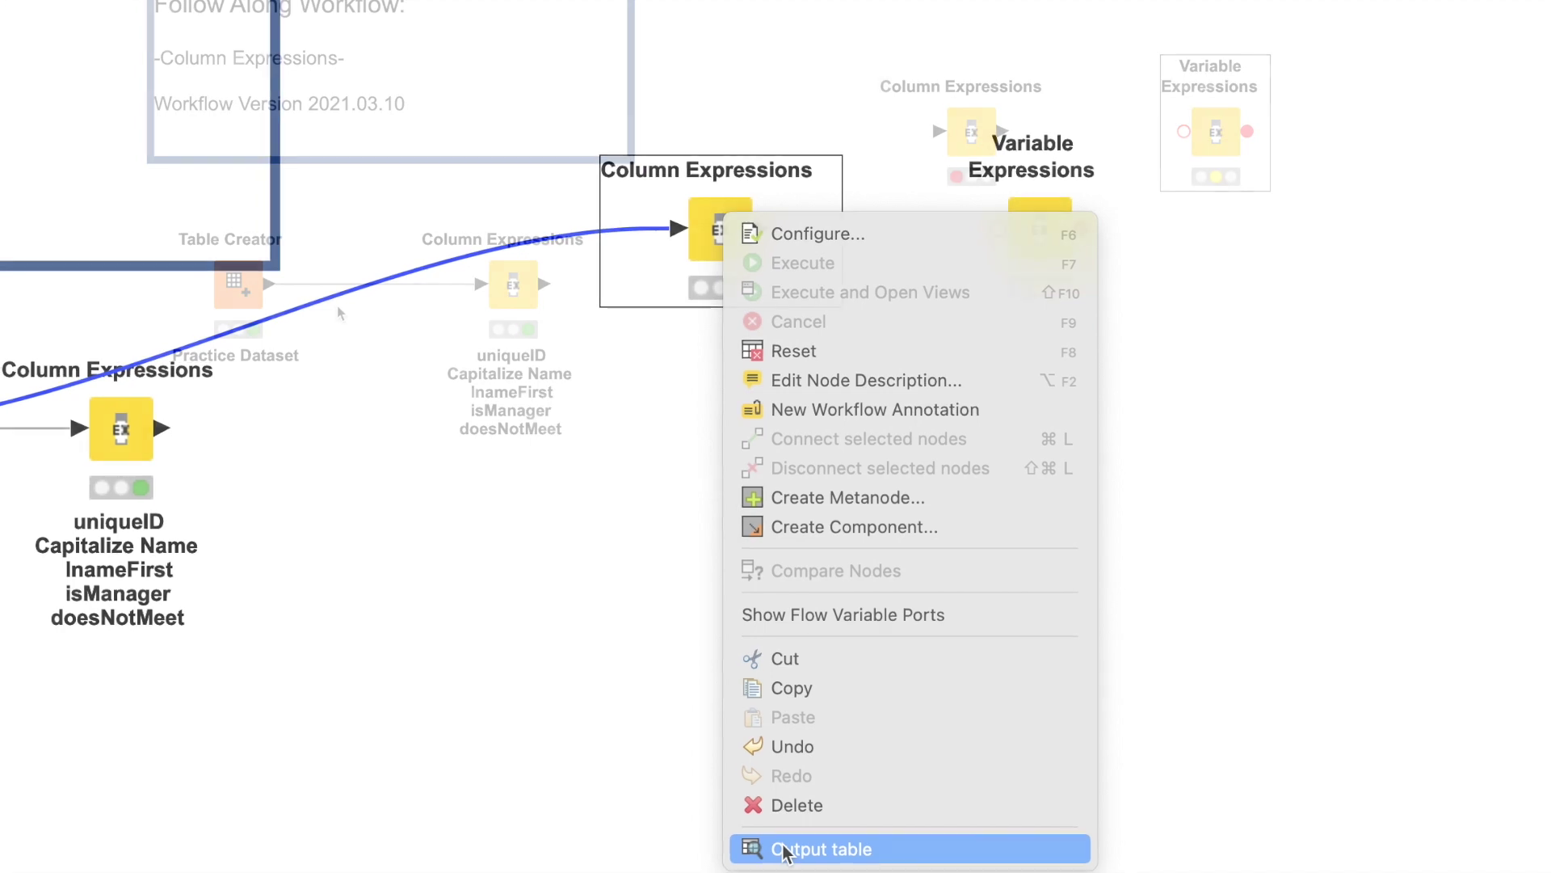
left_click(783, 841)
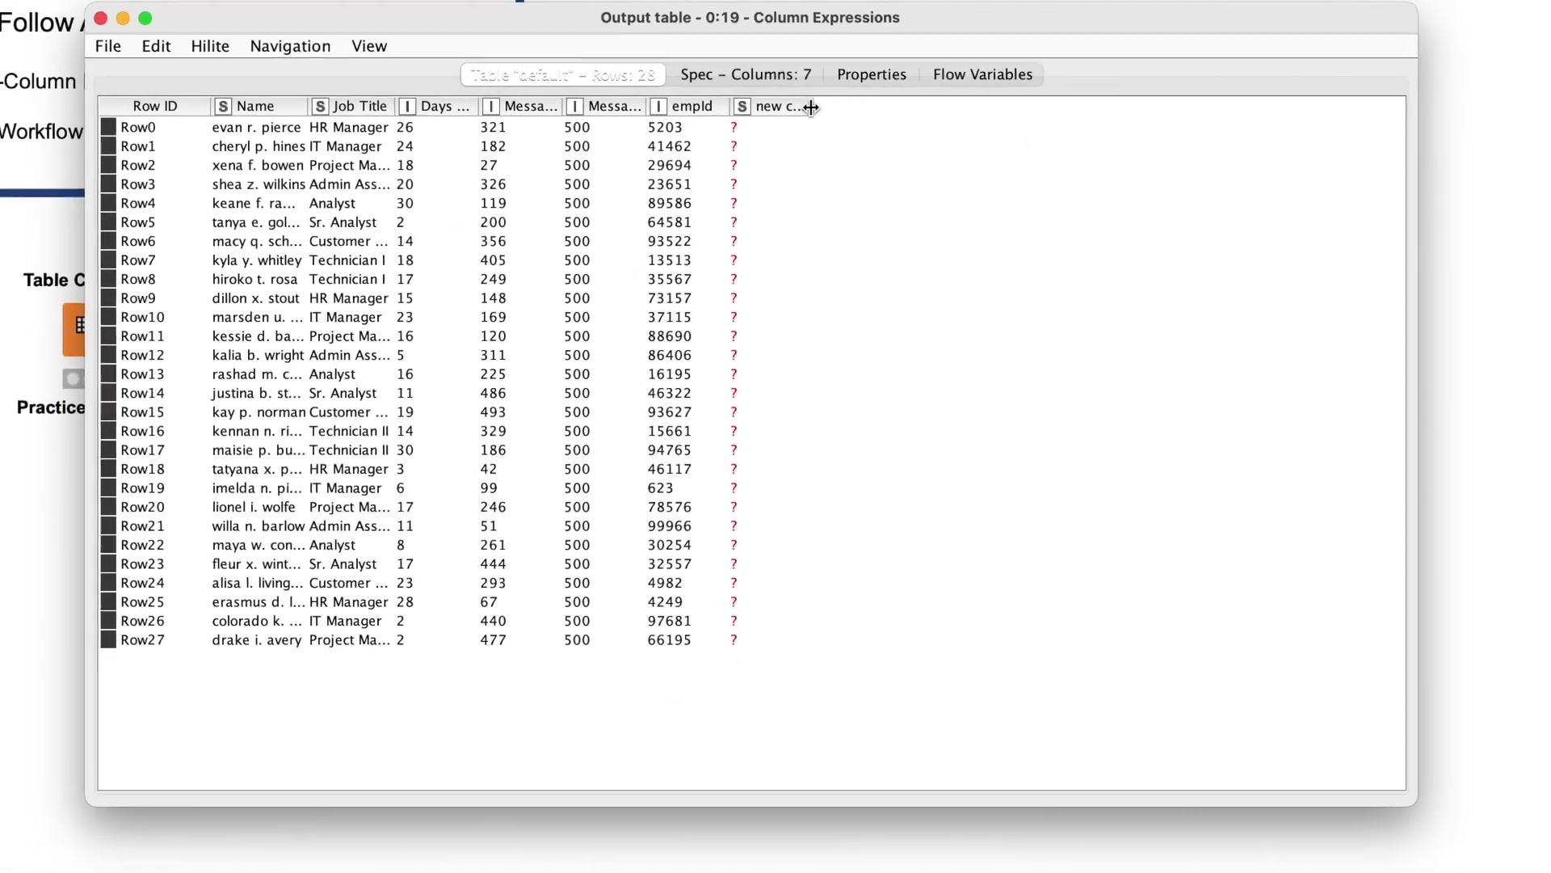
left_click_drag(714, 135, 829, 136)
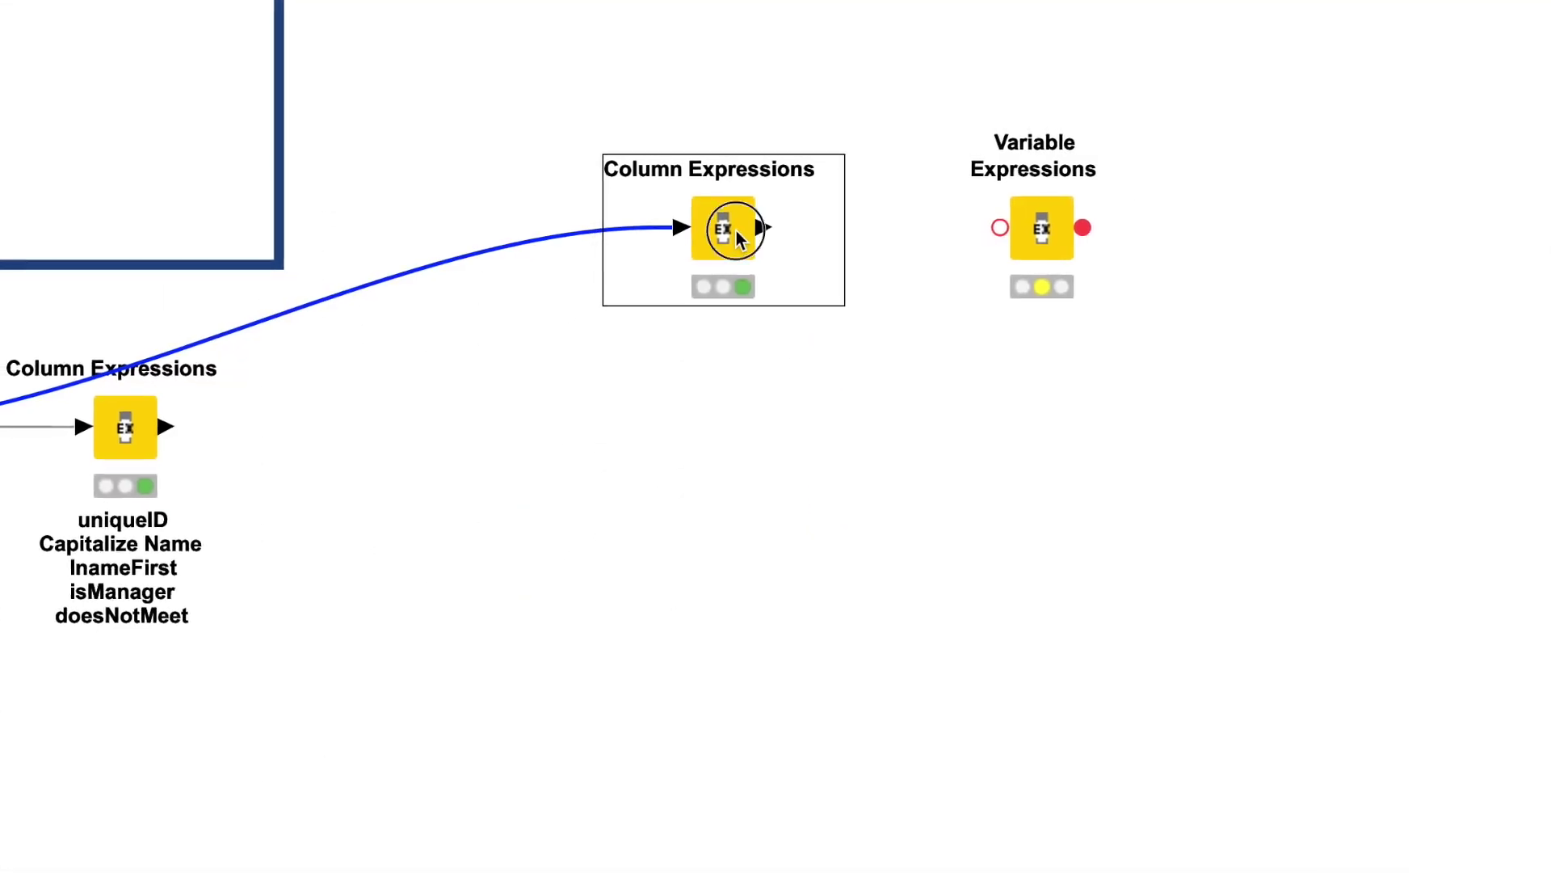
double_click(740, 235)
left_click(144, 179)
left_click(155, 179)
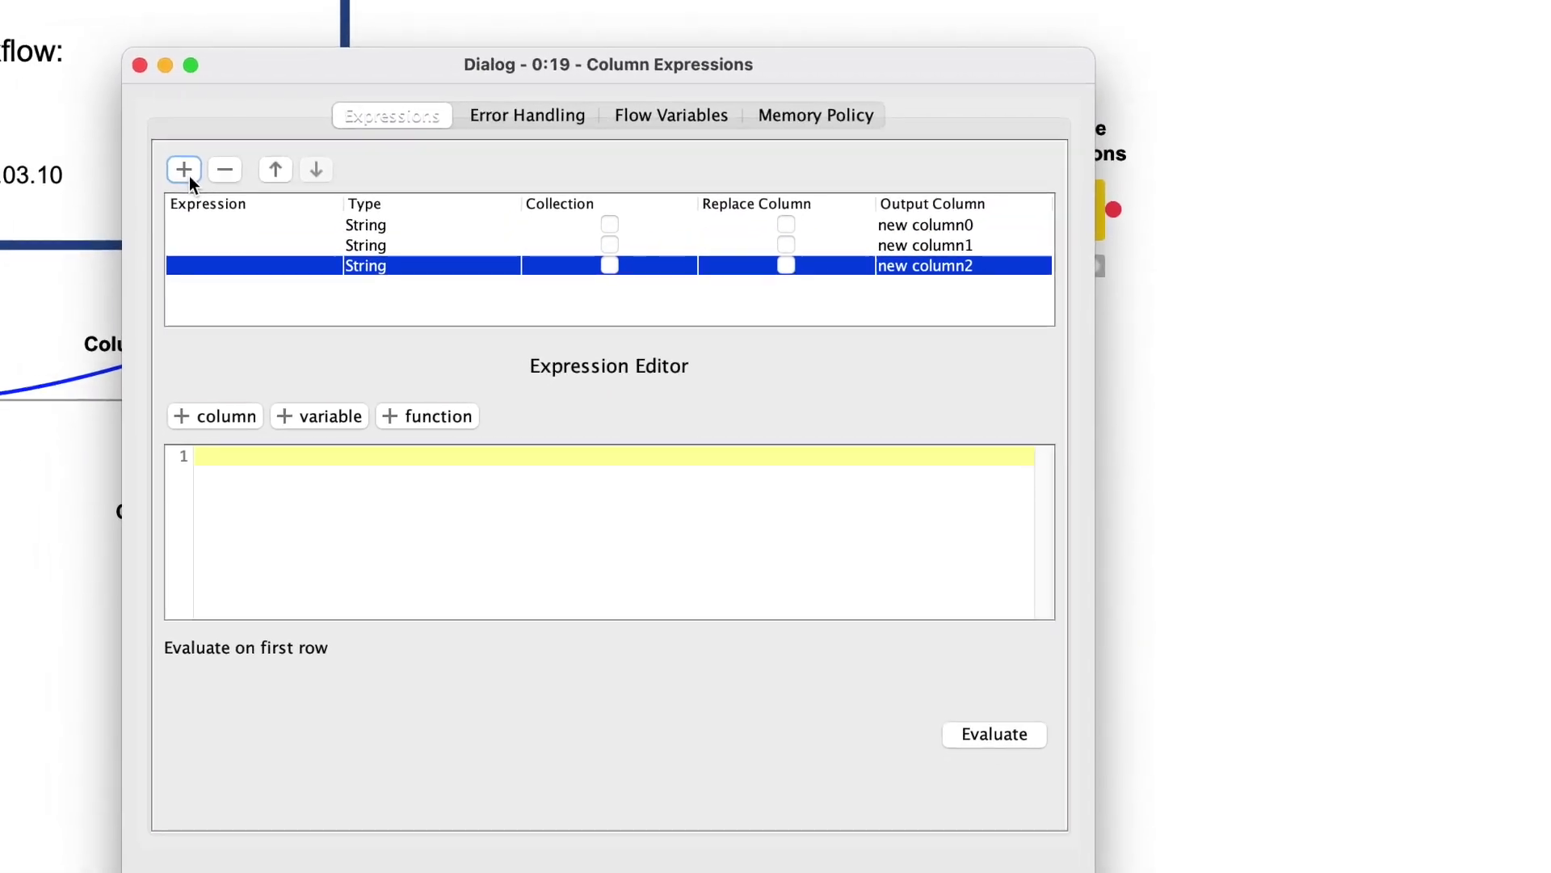
left_click(155, 180)
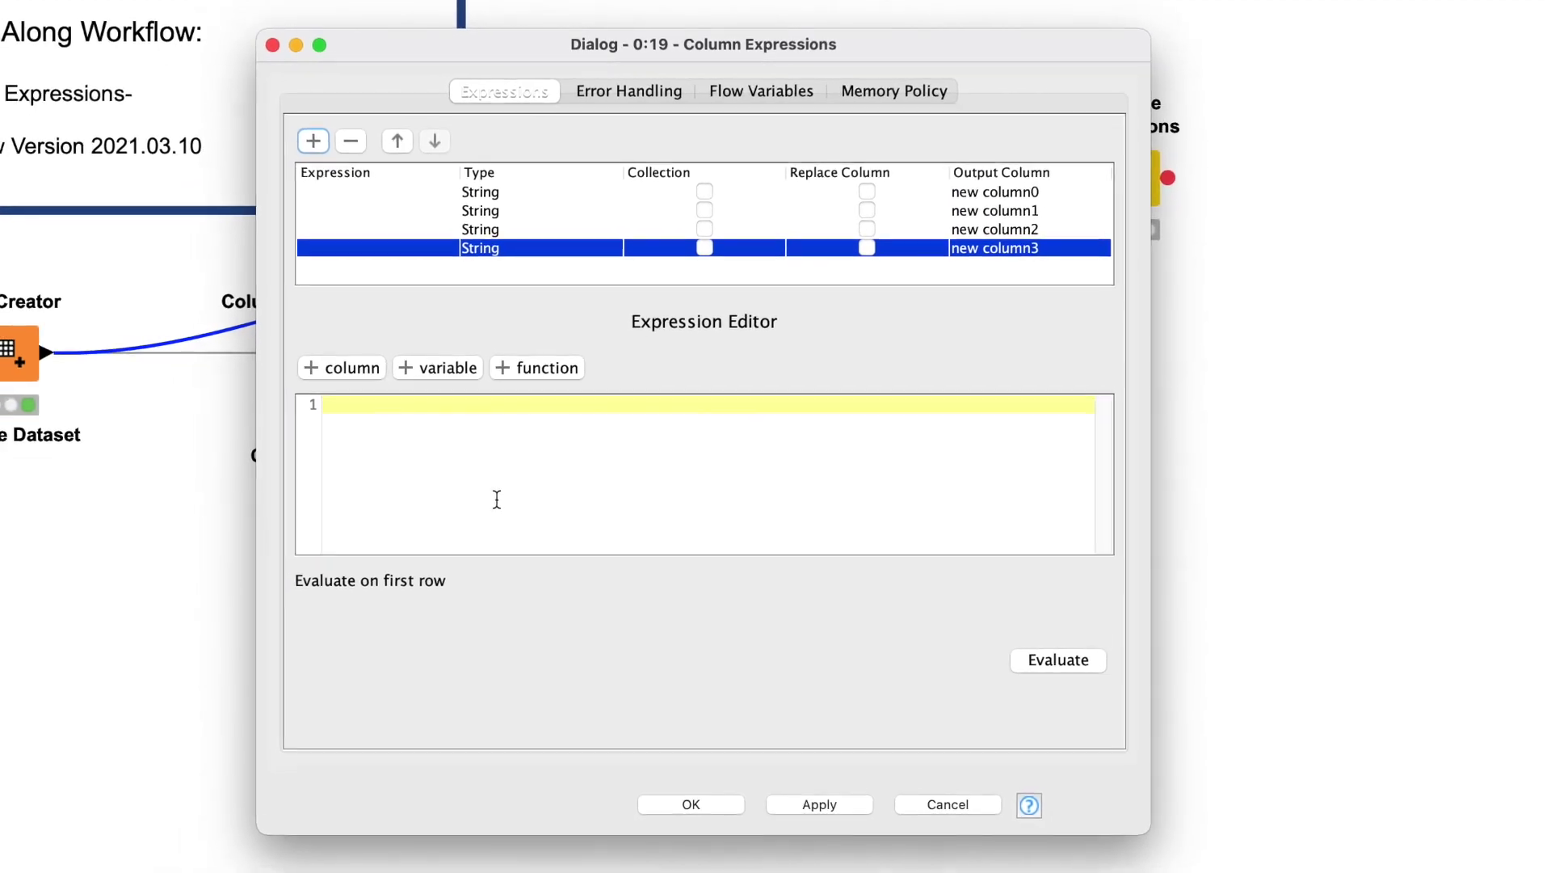
left_click_drag(683, 39, 837, 36)
left_click(526, 336)
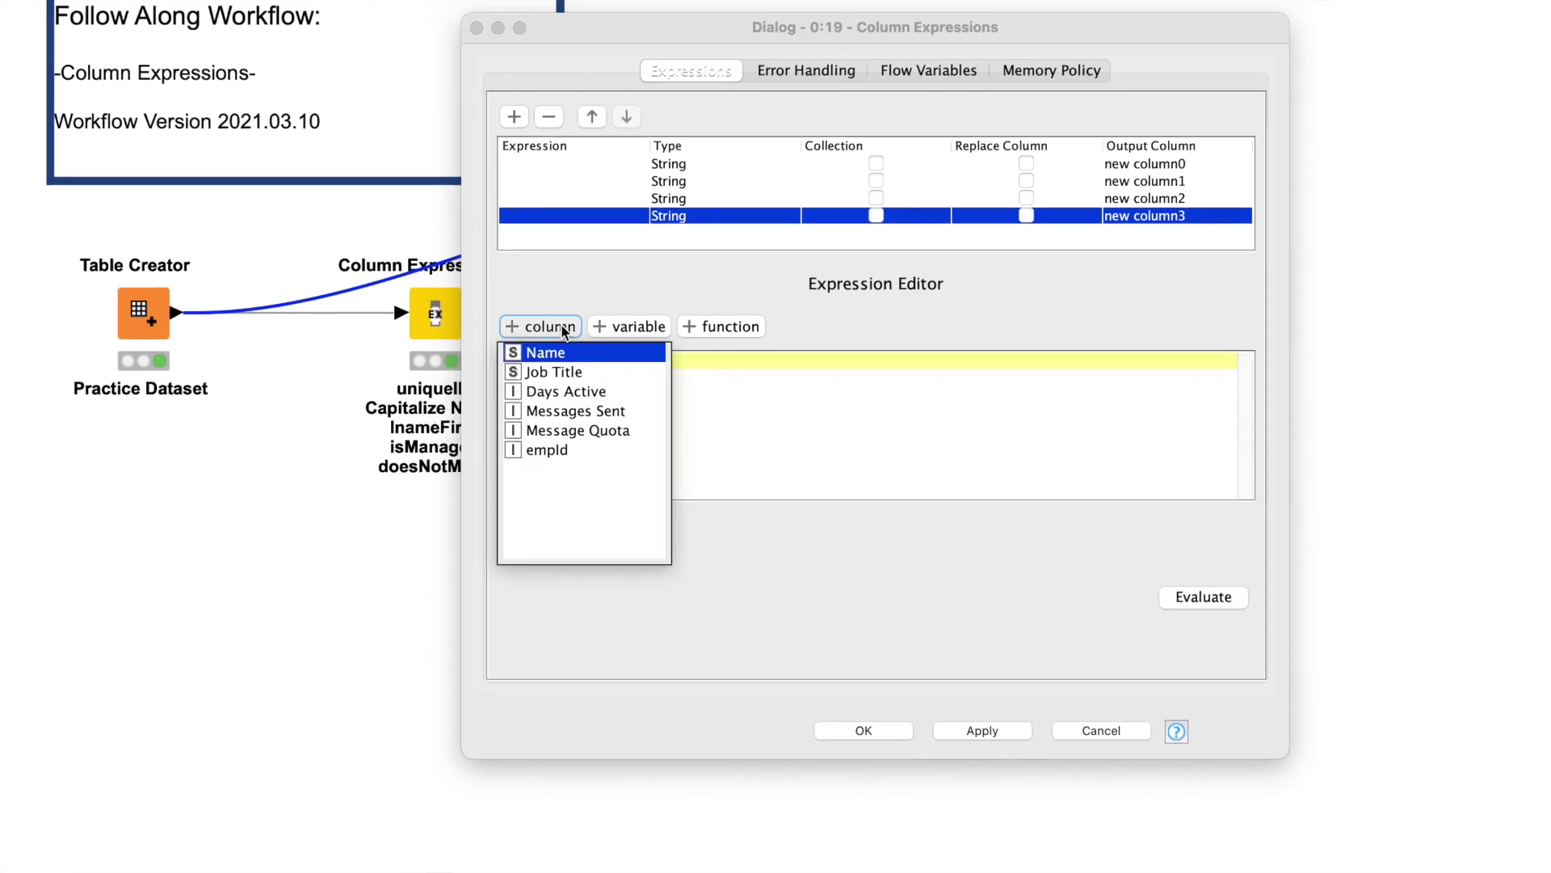
left_click(650, 317)
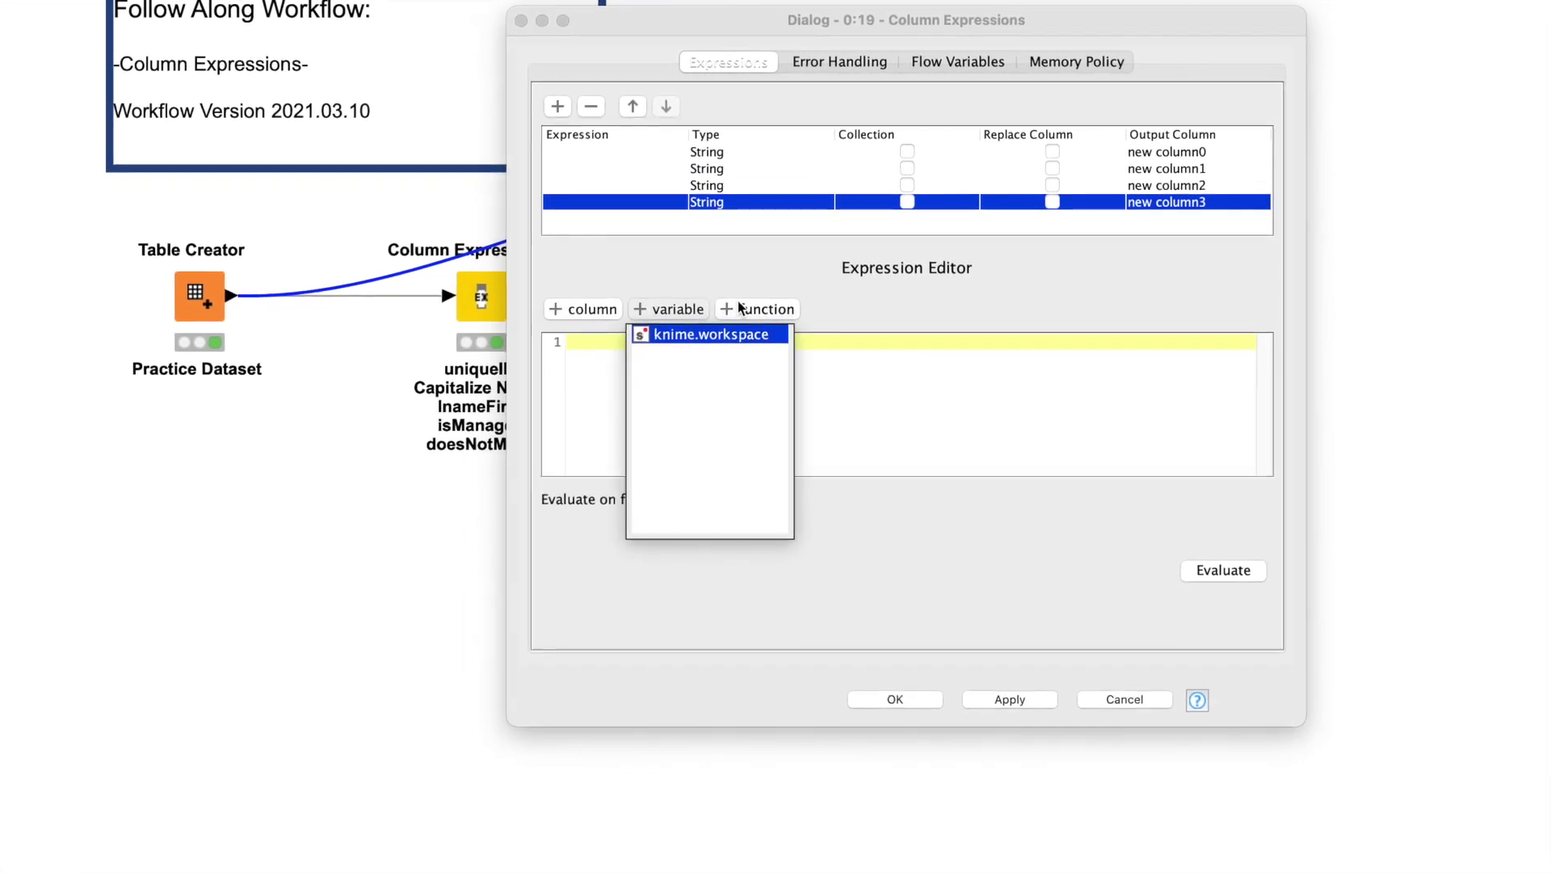
left_click(741, 316)
left_click(676, 268)
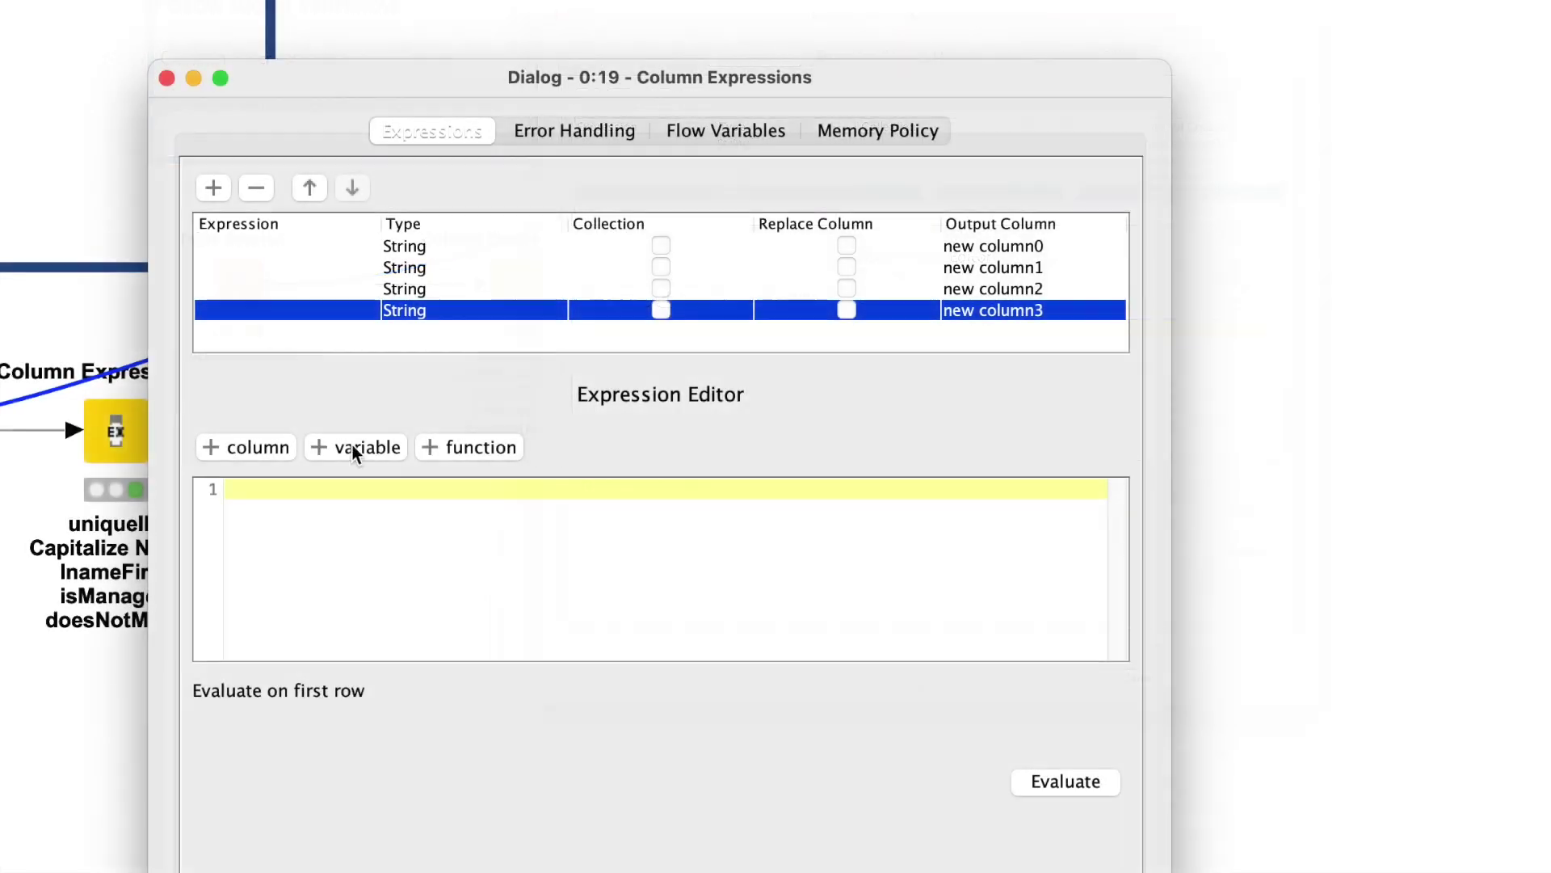
left_click(273, 451)
left_click(323, 446)
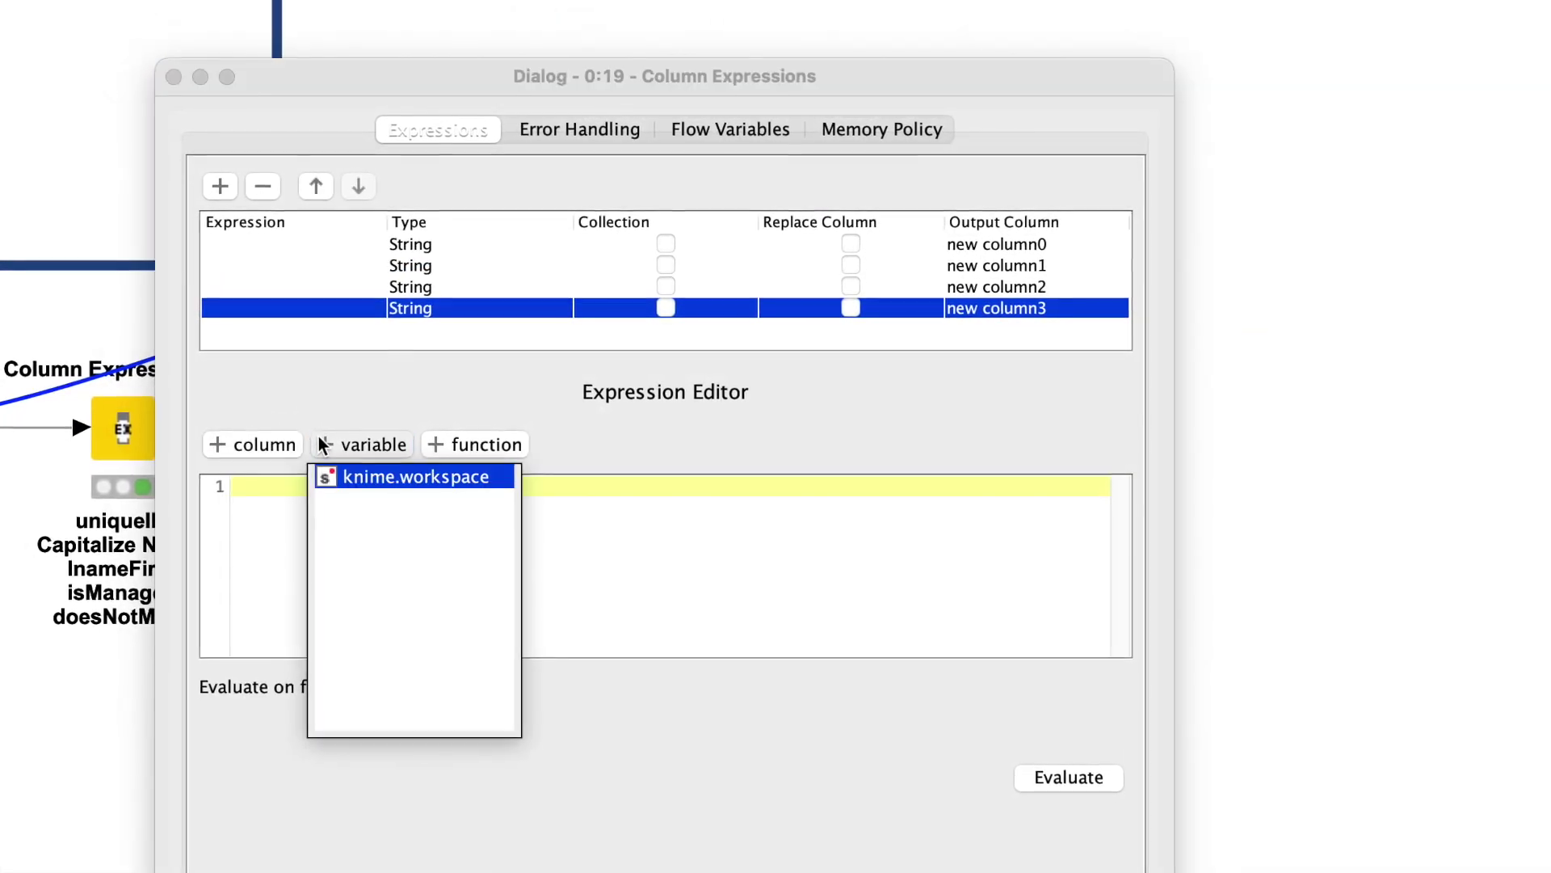
left_click(443, 441)
left_click(364, 394)
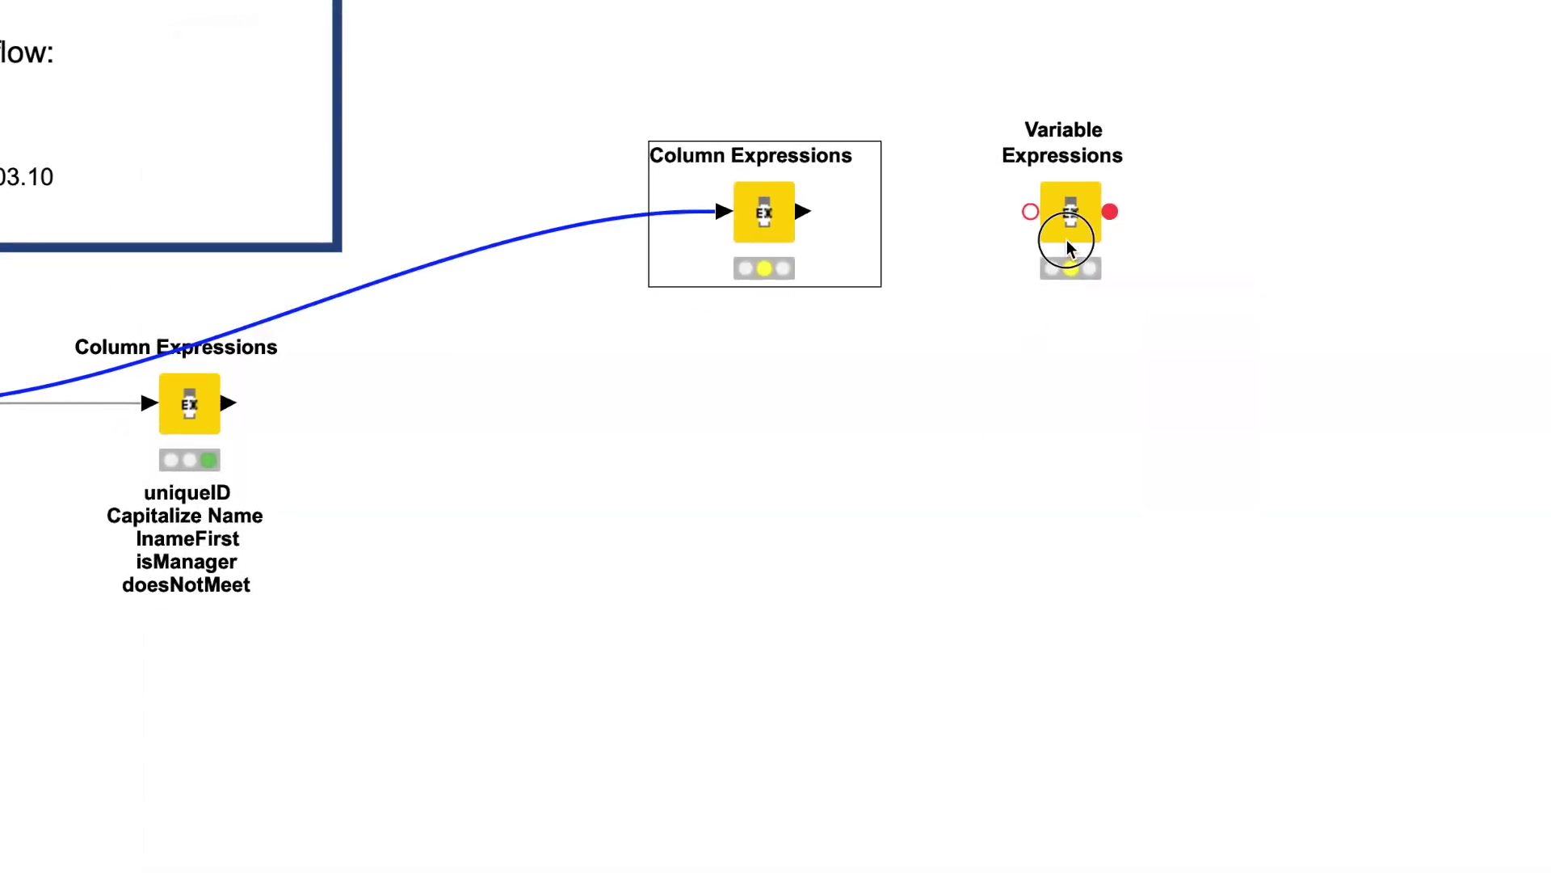
- Close the Variable Expressions settings, then list insertable columns in the second Column Expressions node
double_click(1066, 243)
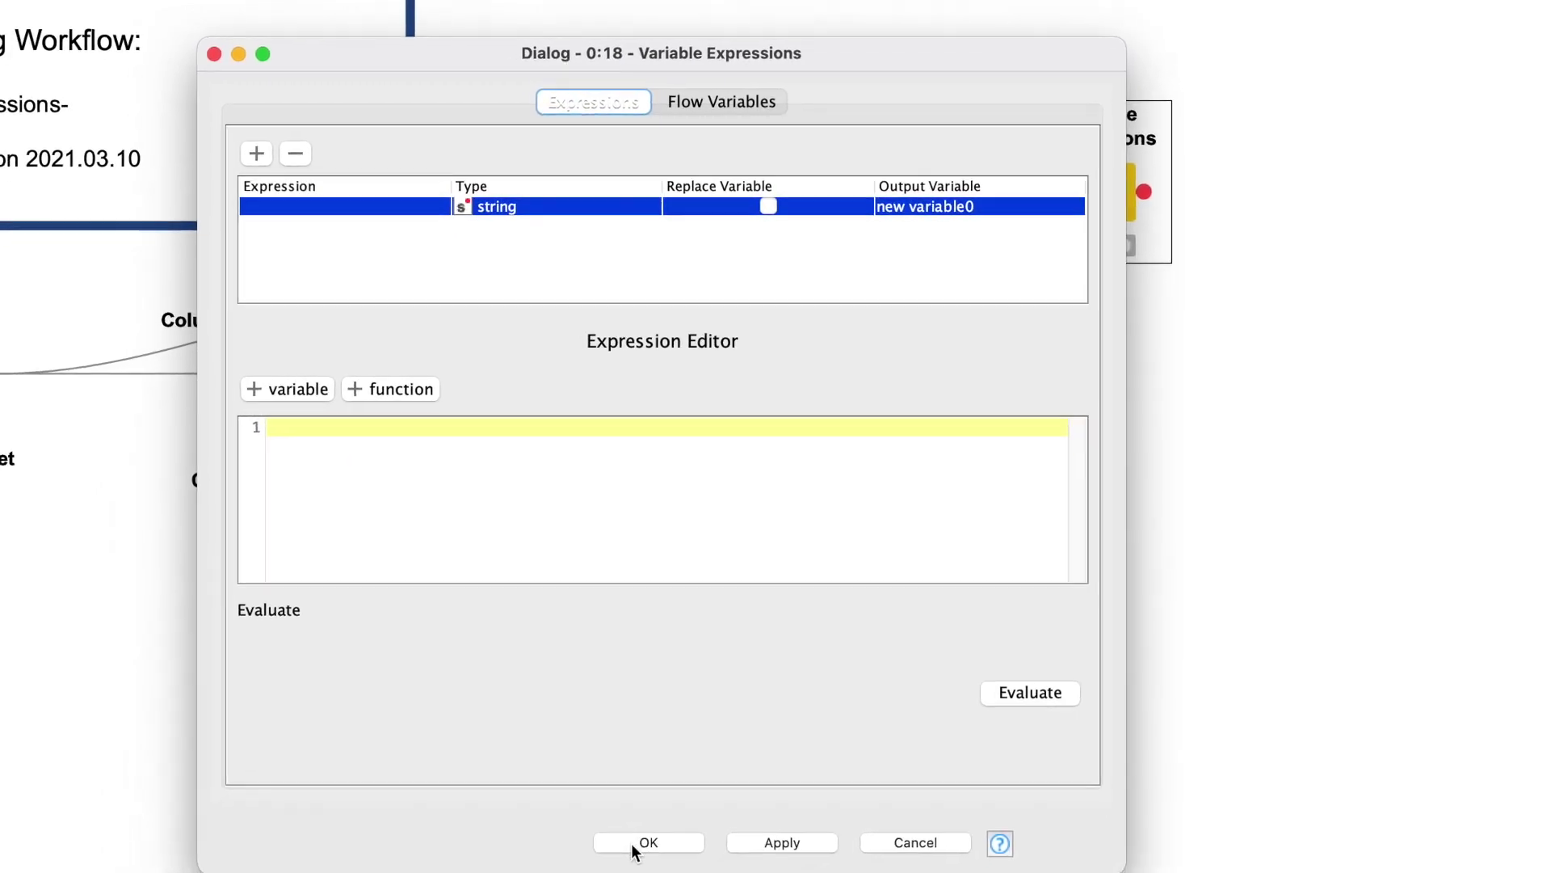
left_click(640, 848)
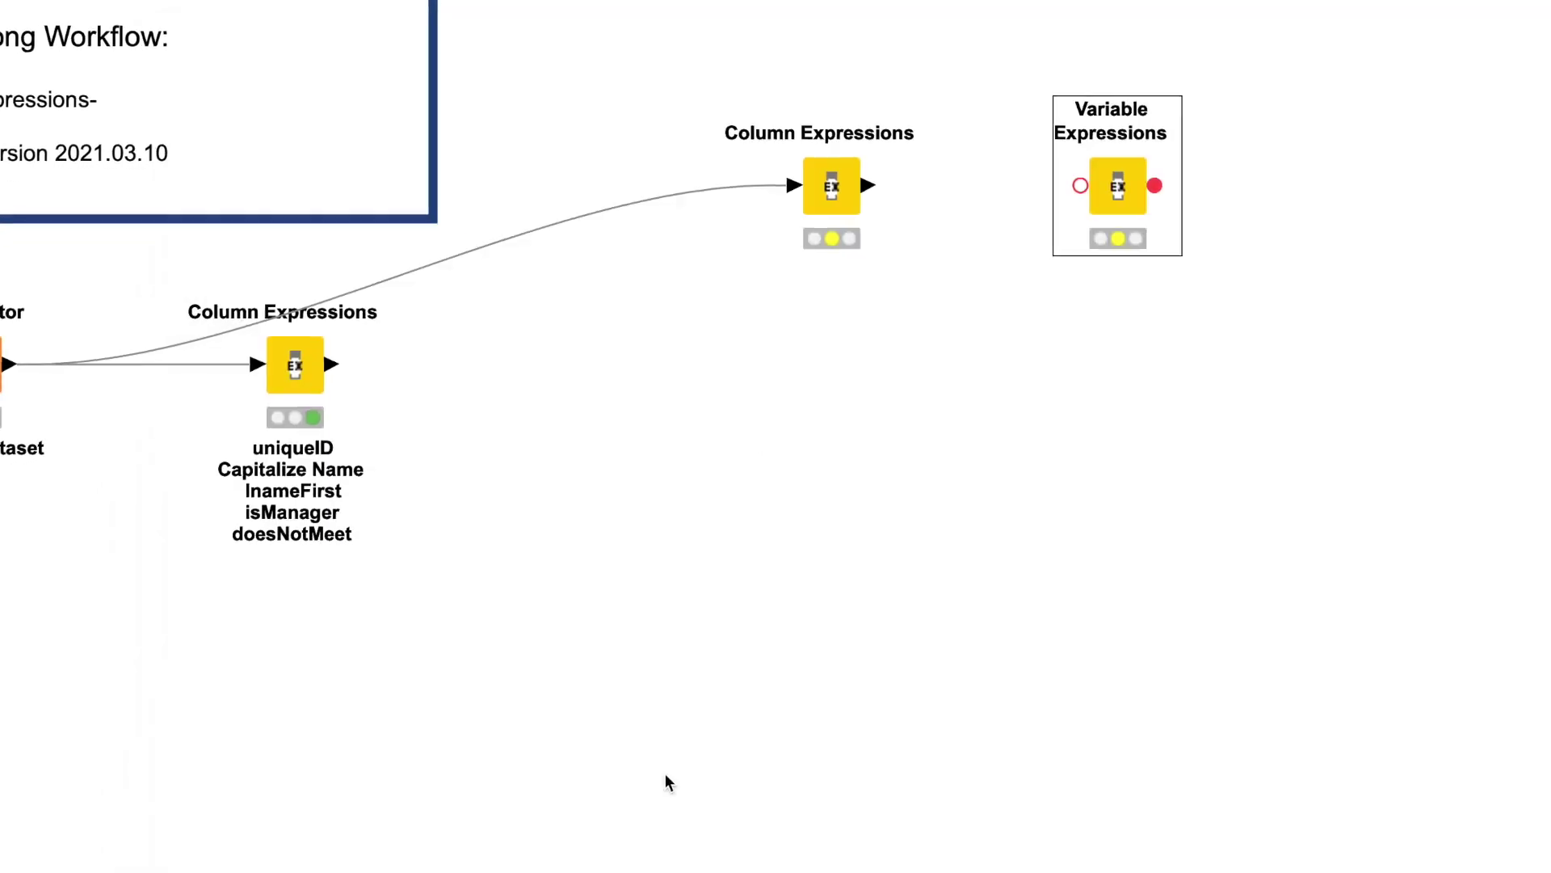
double_click(844, 211)
left_click(340, 371)
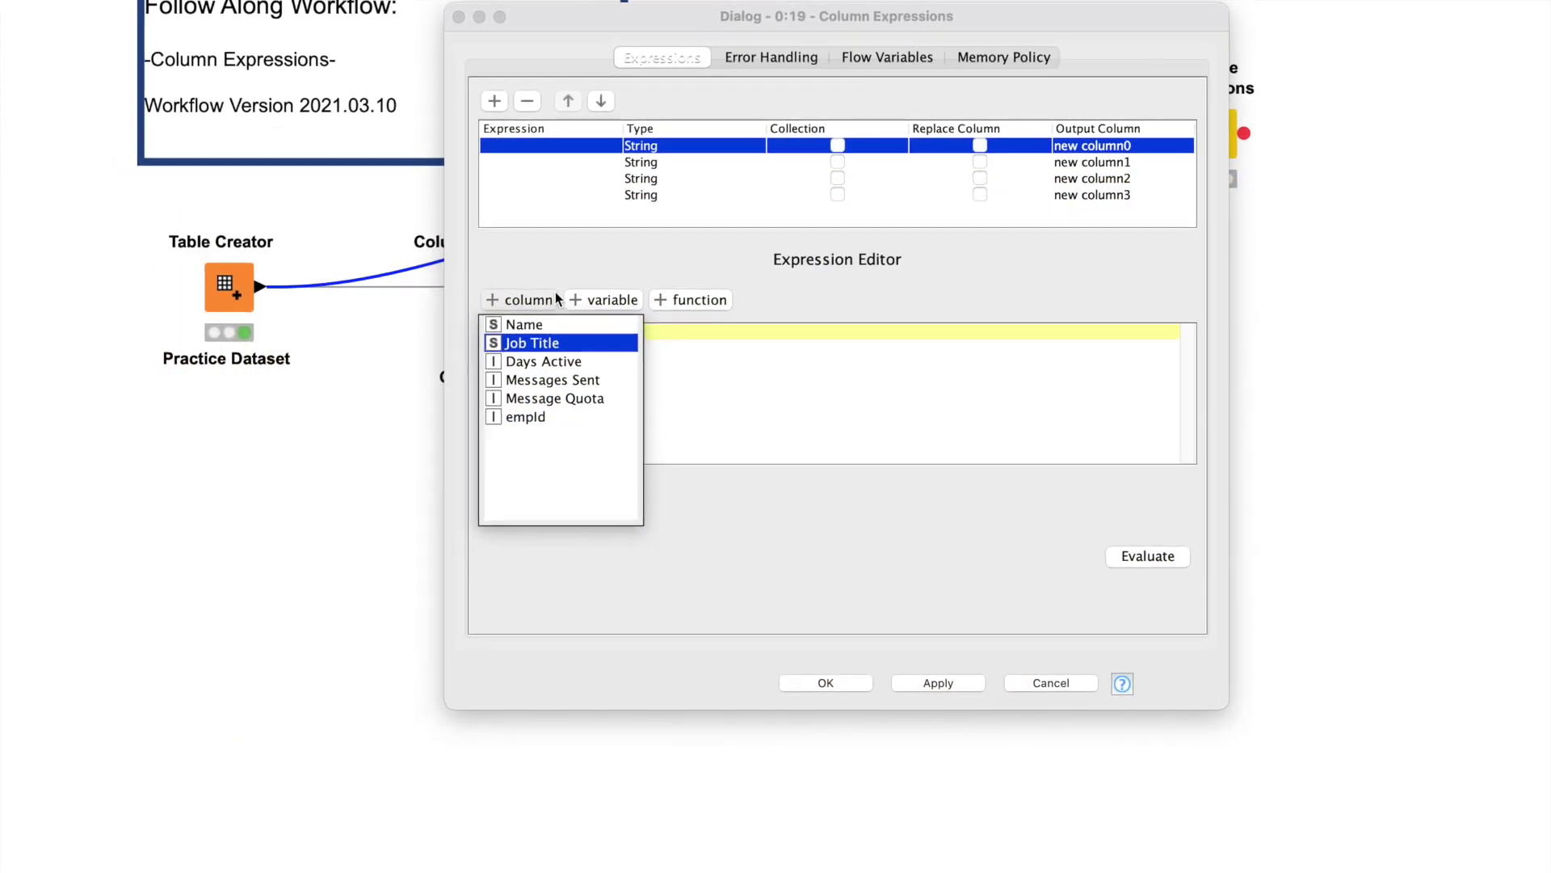
left_click(575, 261)
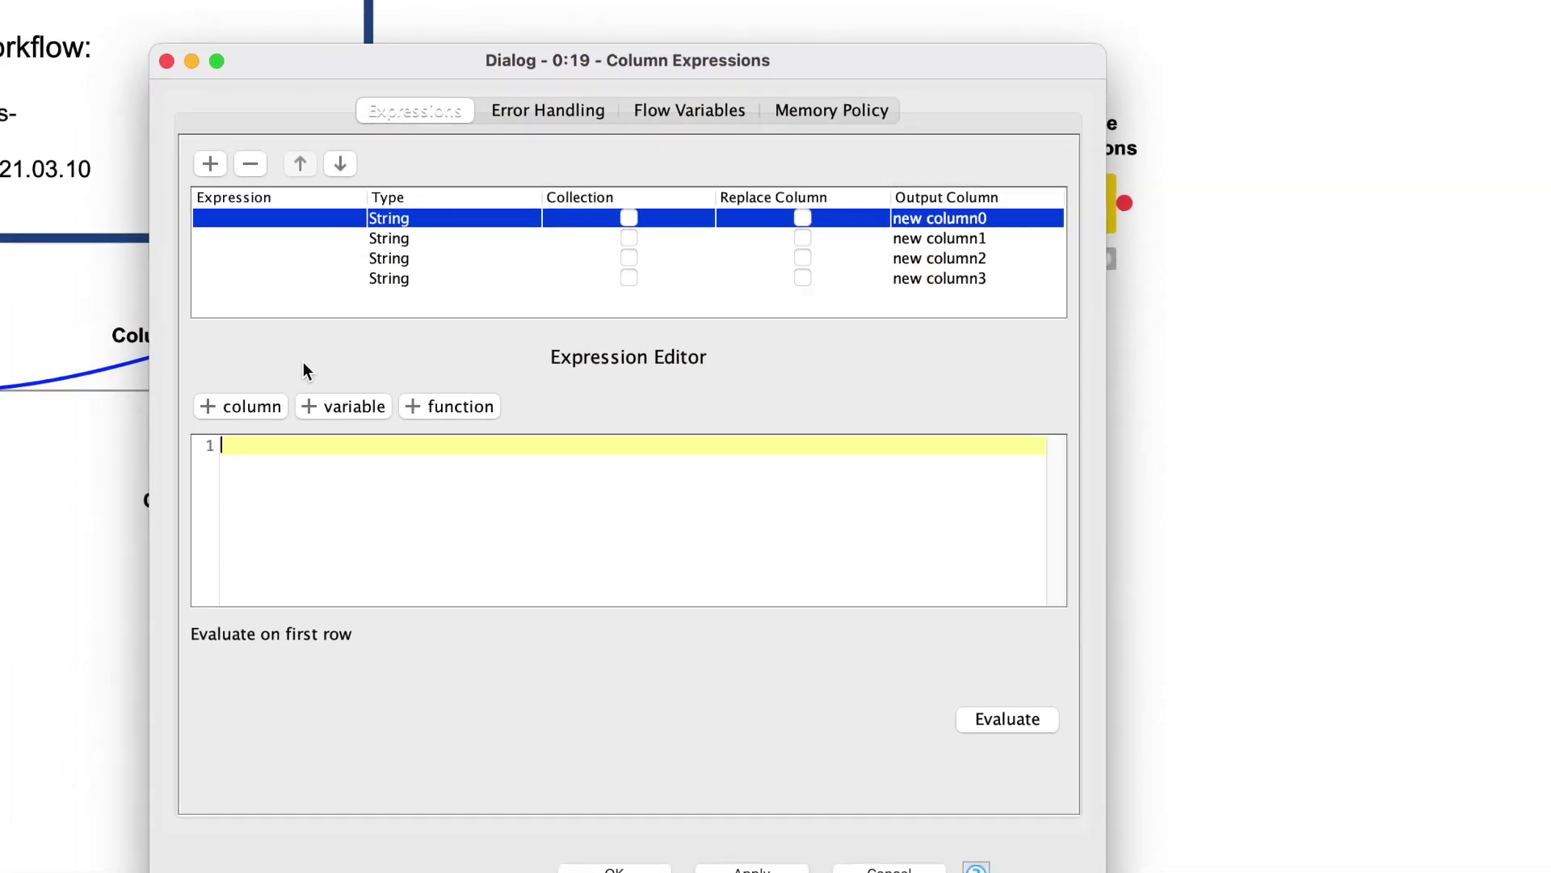
key("alt+c")
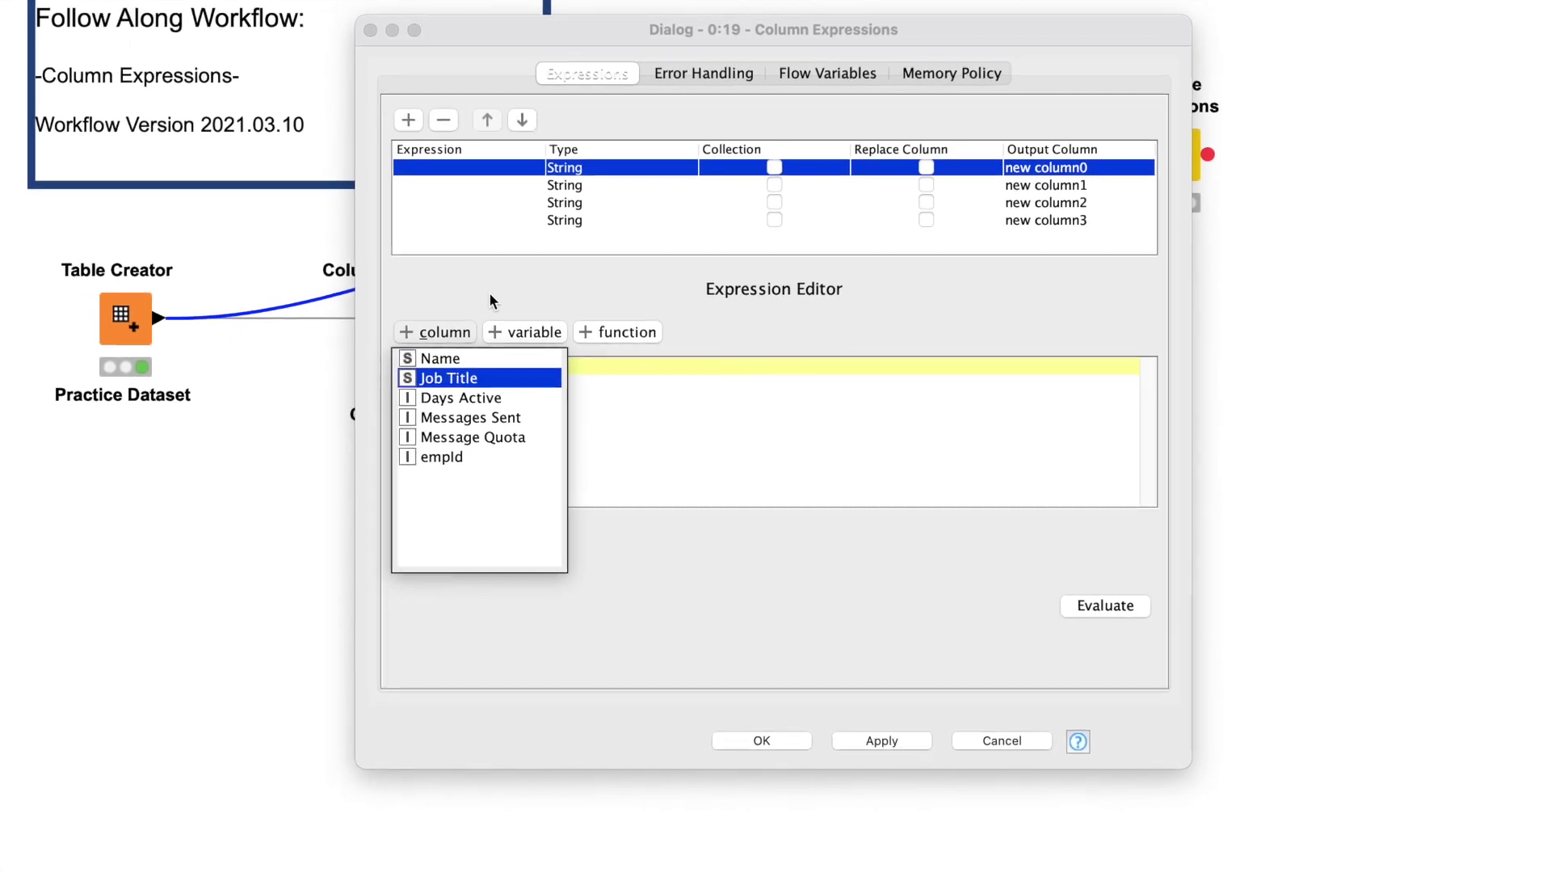
key("Escape")
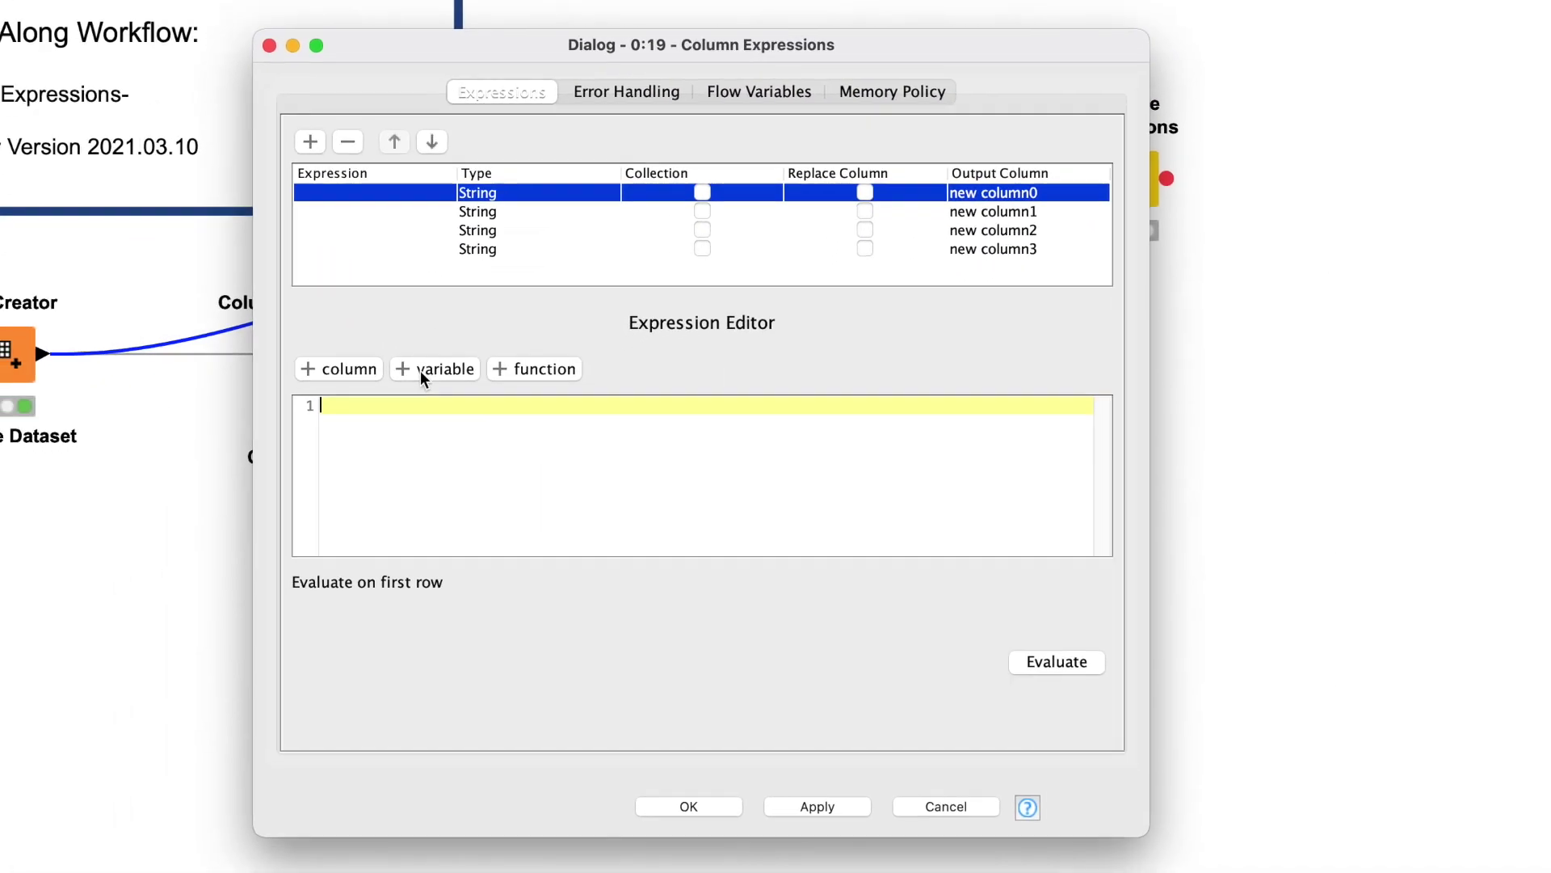
left_click(412, 380)
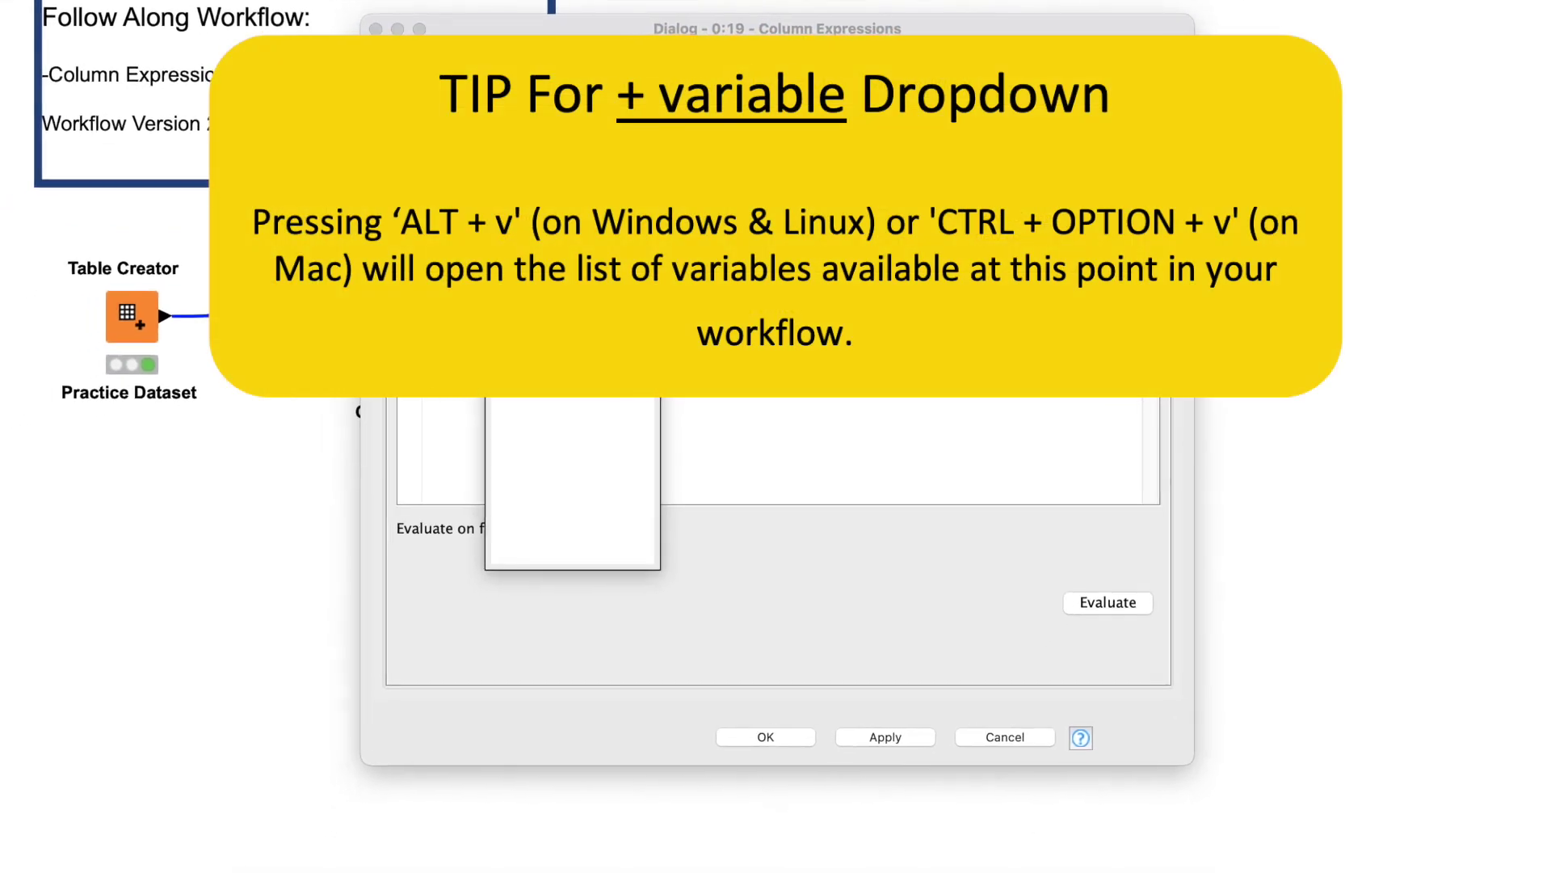
key("Escape")
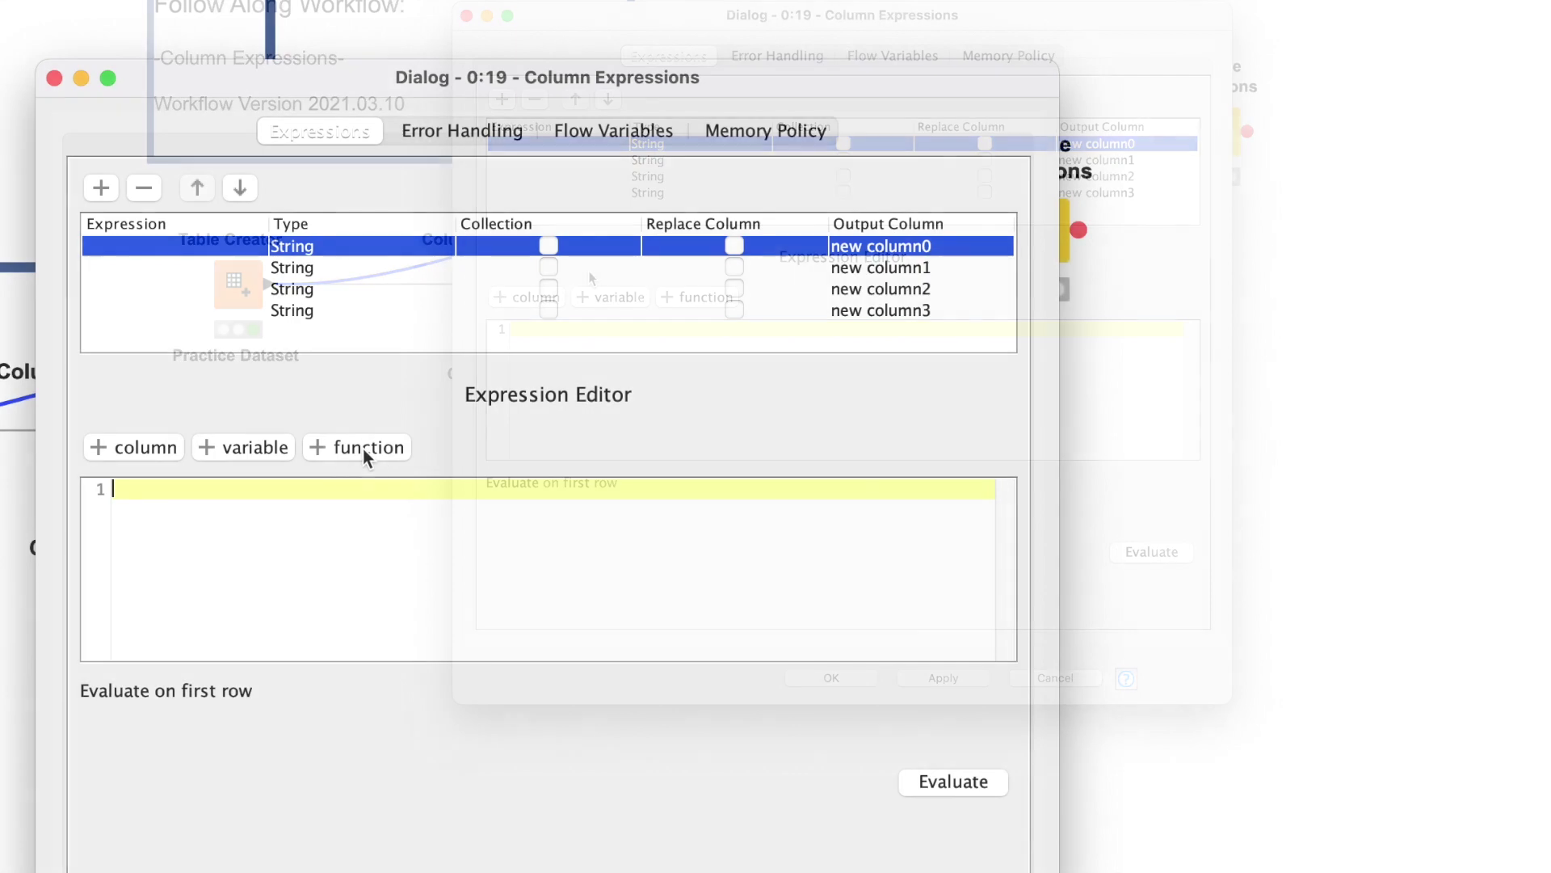
- Read function help for capitalize, ceil, colMax, colMin, column and columnNames
left_click(364, 450)
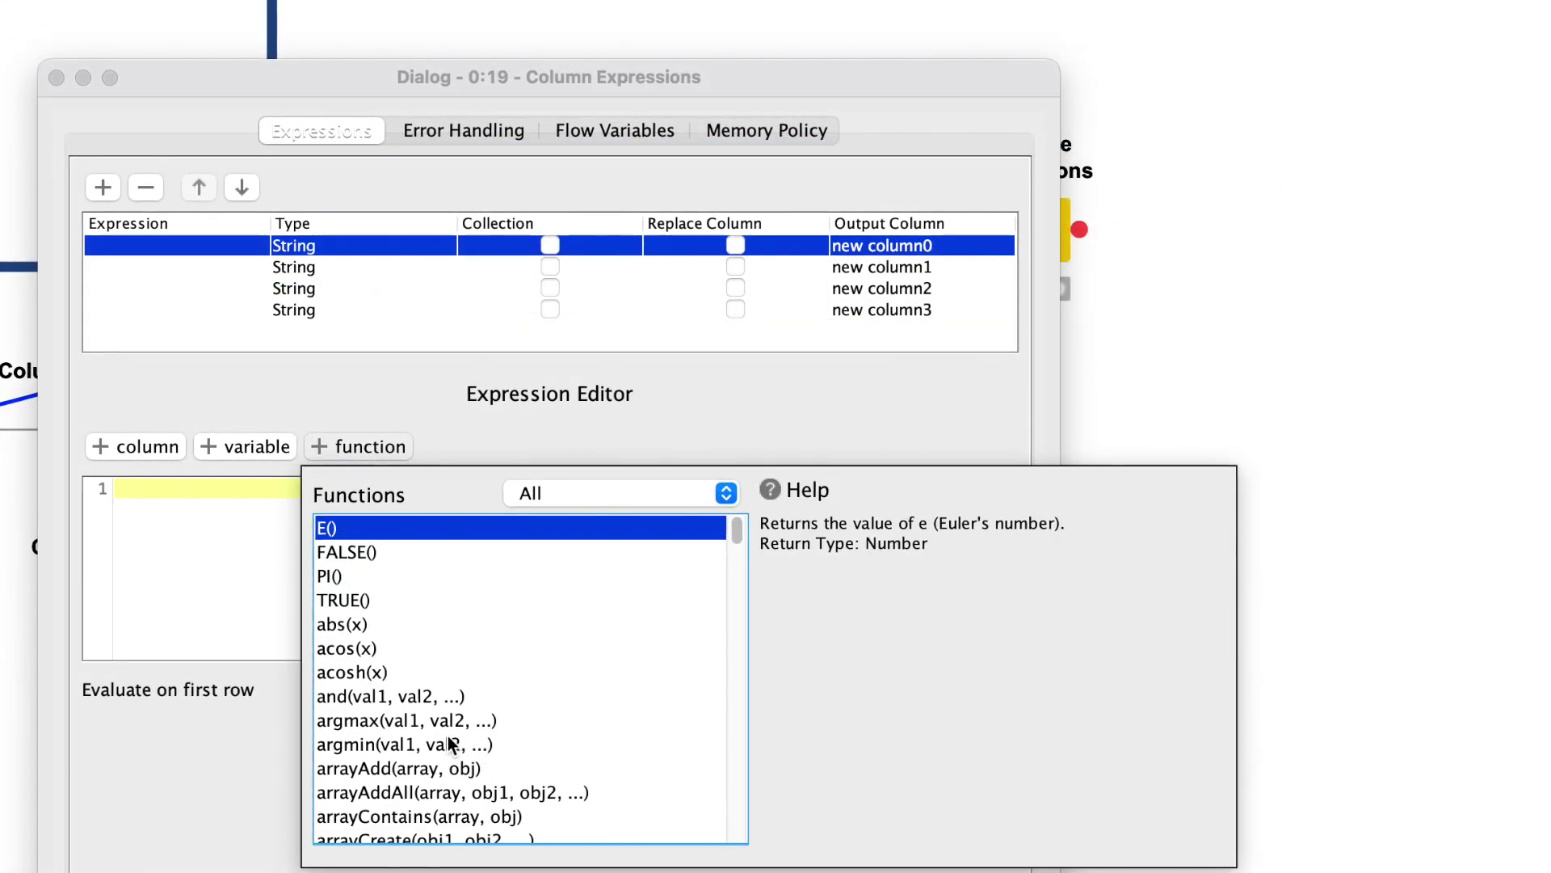
scroll(419, 760, "down", 10)
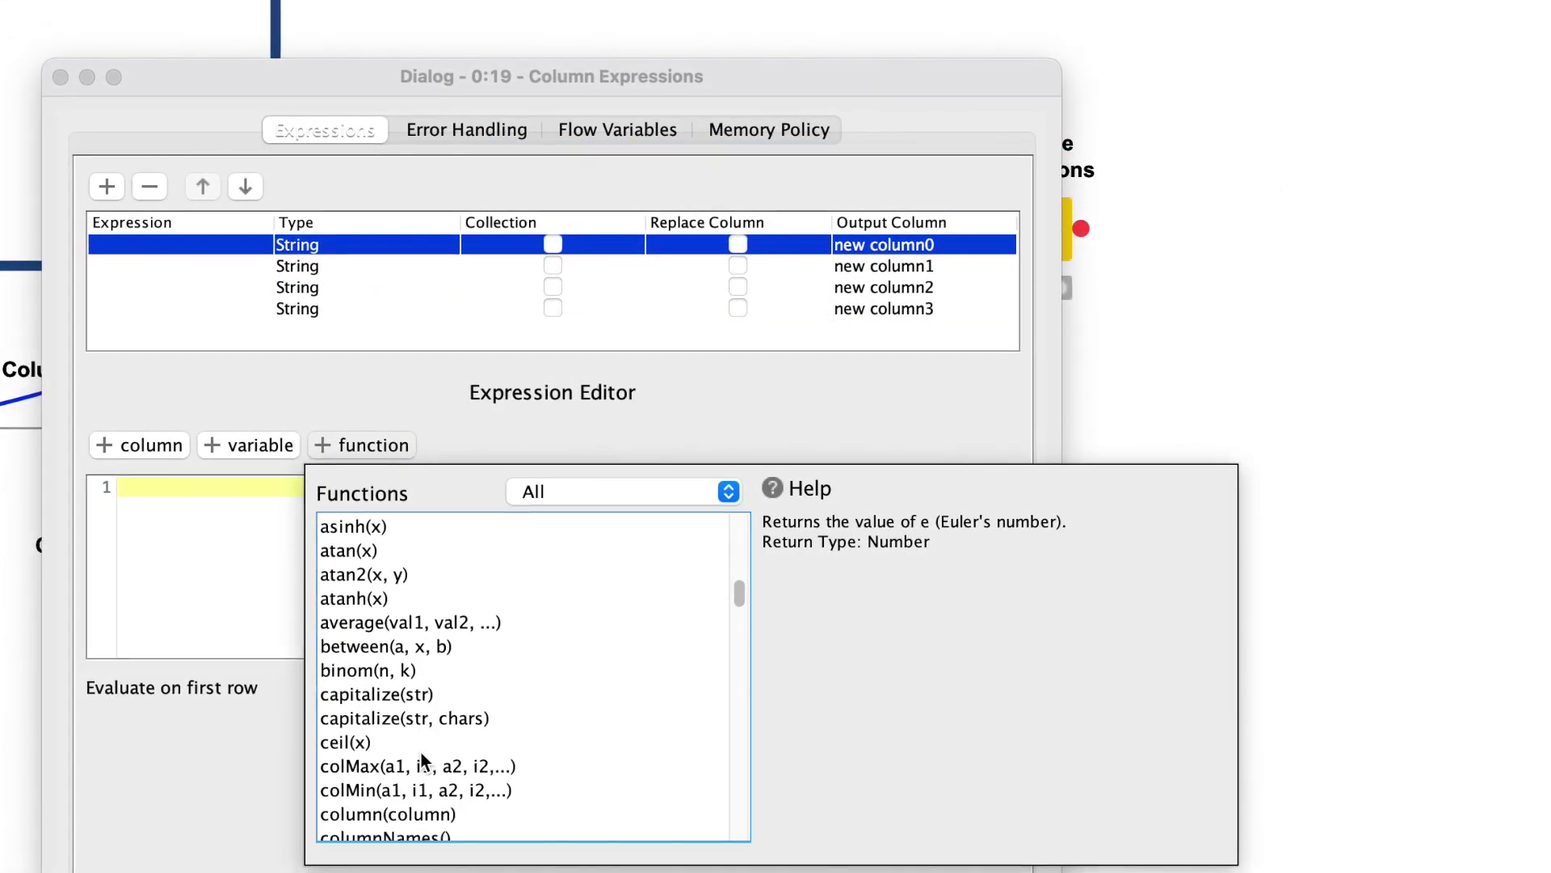
scroll(423, 760, "down", 1)
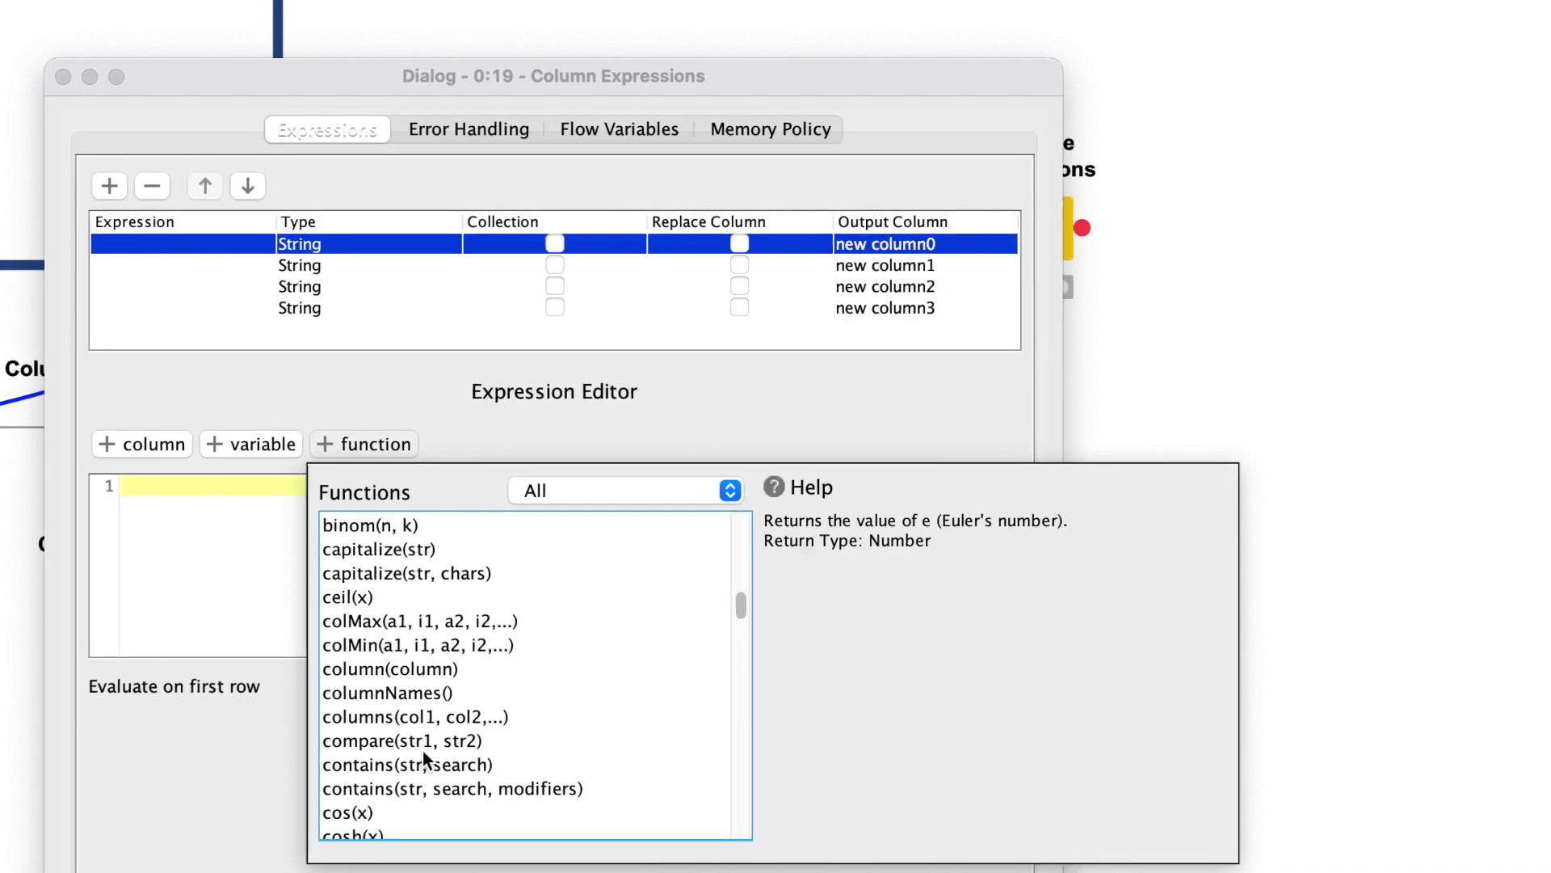
left_click(416, 569)
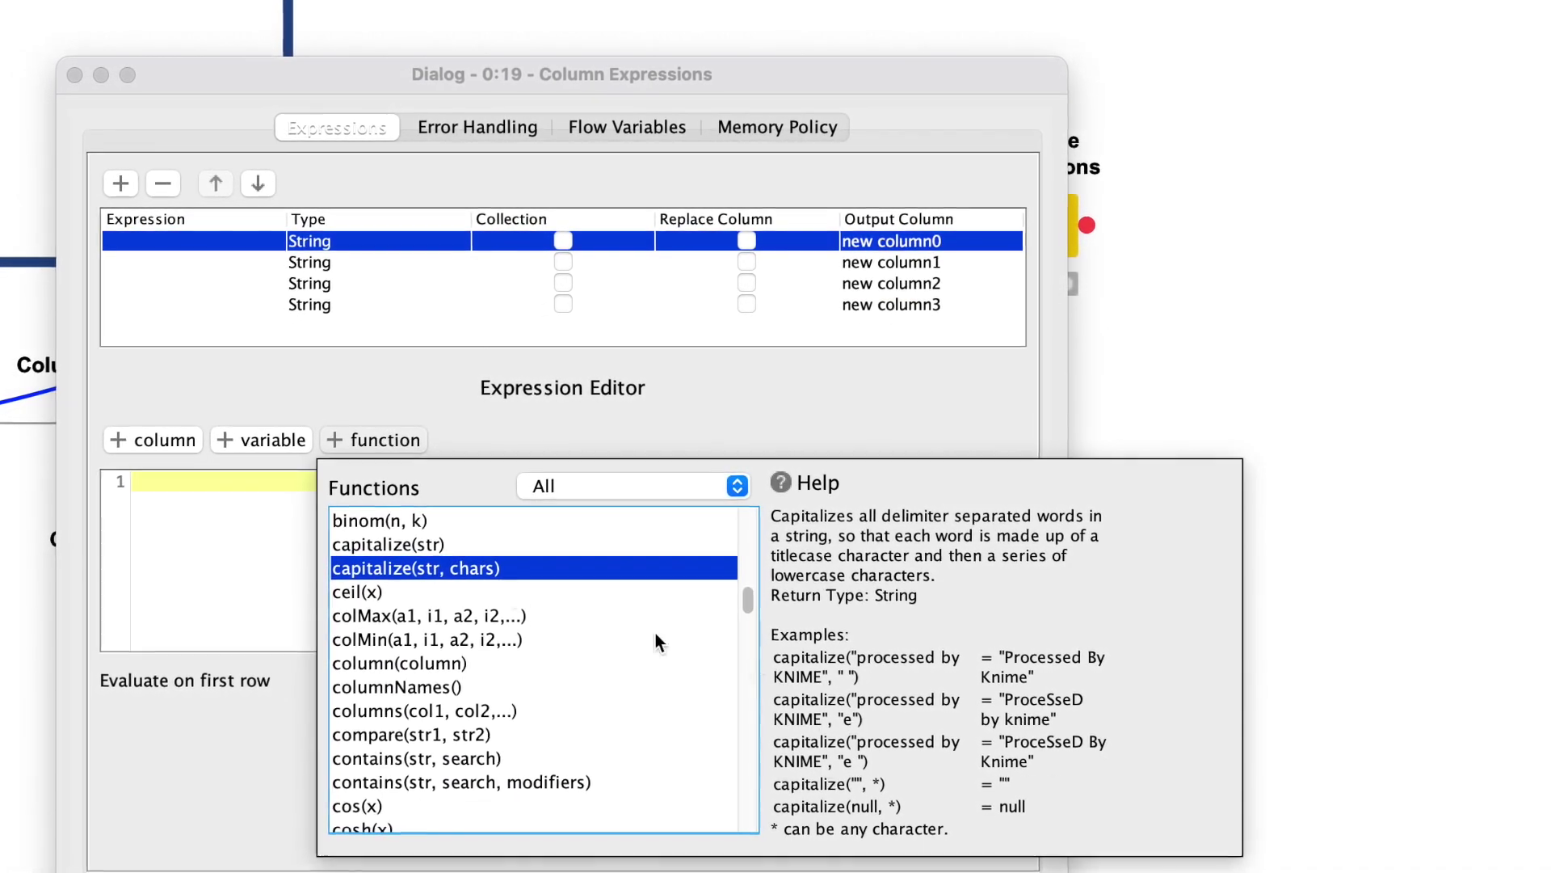
left_click(421, 589)
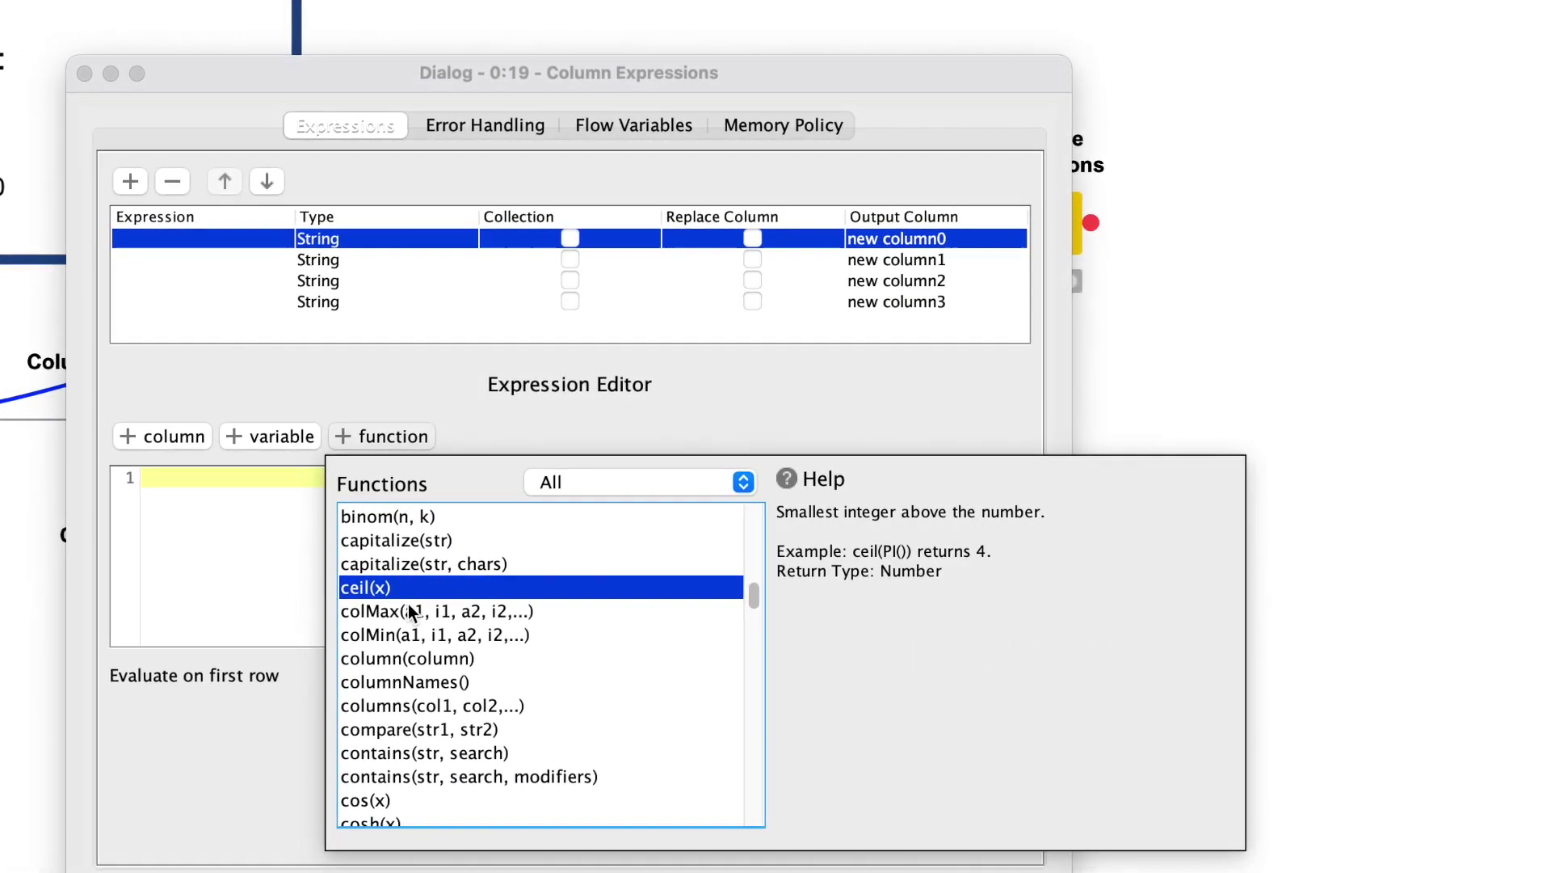
left_click(413, 608)
left_click(411, 633)
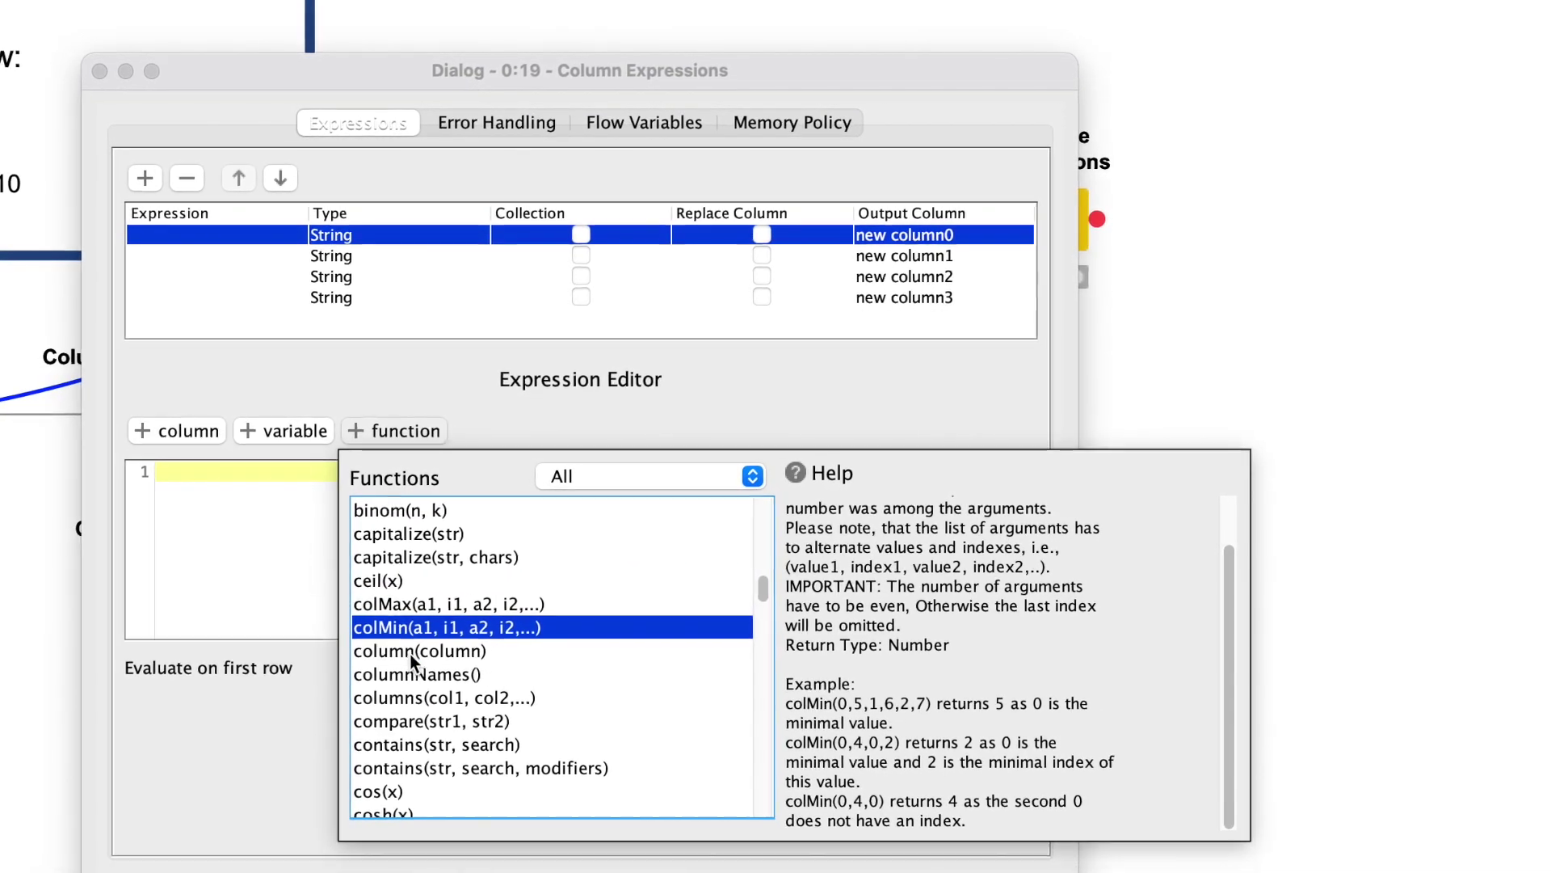
left_click(413, 651)
left_click(415, 674)
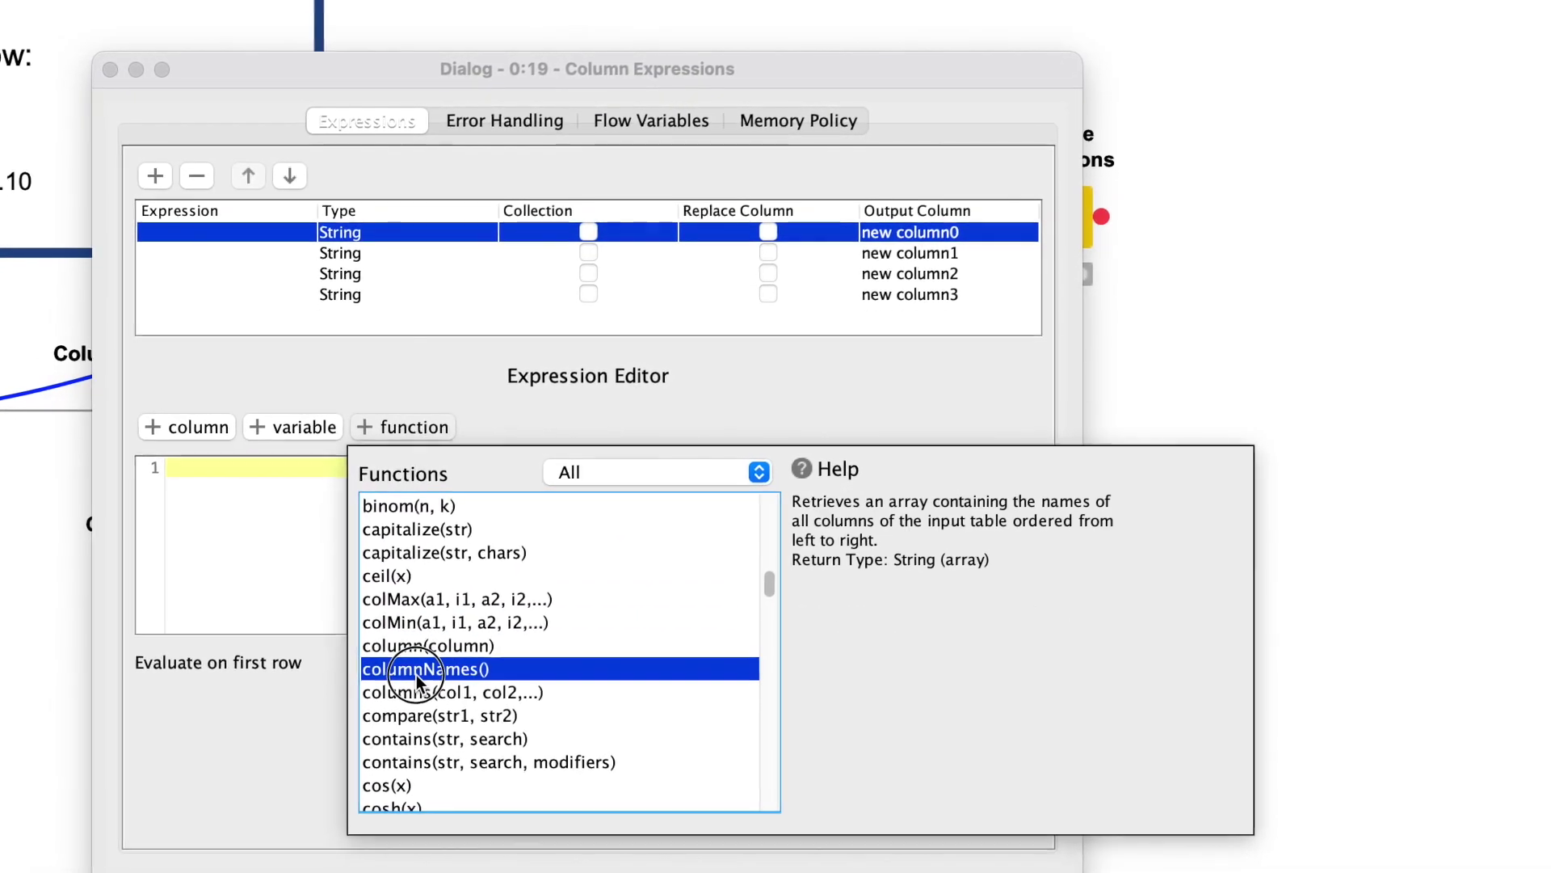
- Read help for contains, cosh, both date functions and dateTime
scroll(420, 670, "down", 3)
left_click(424, 644)
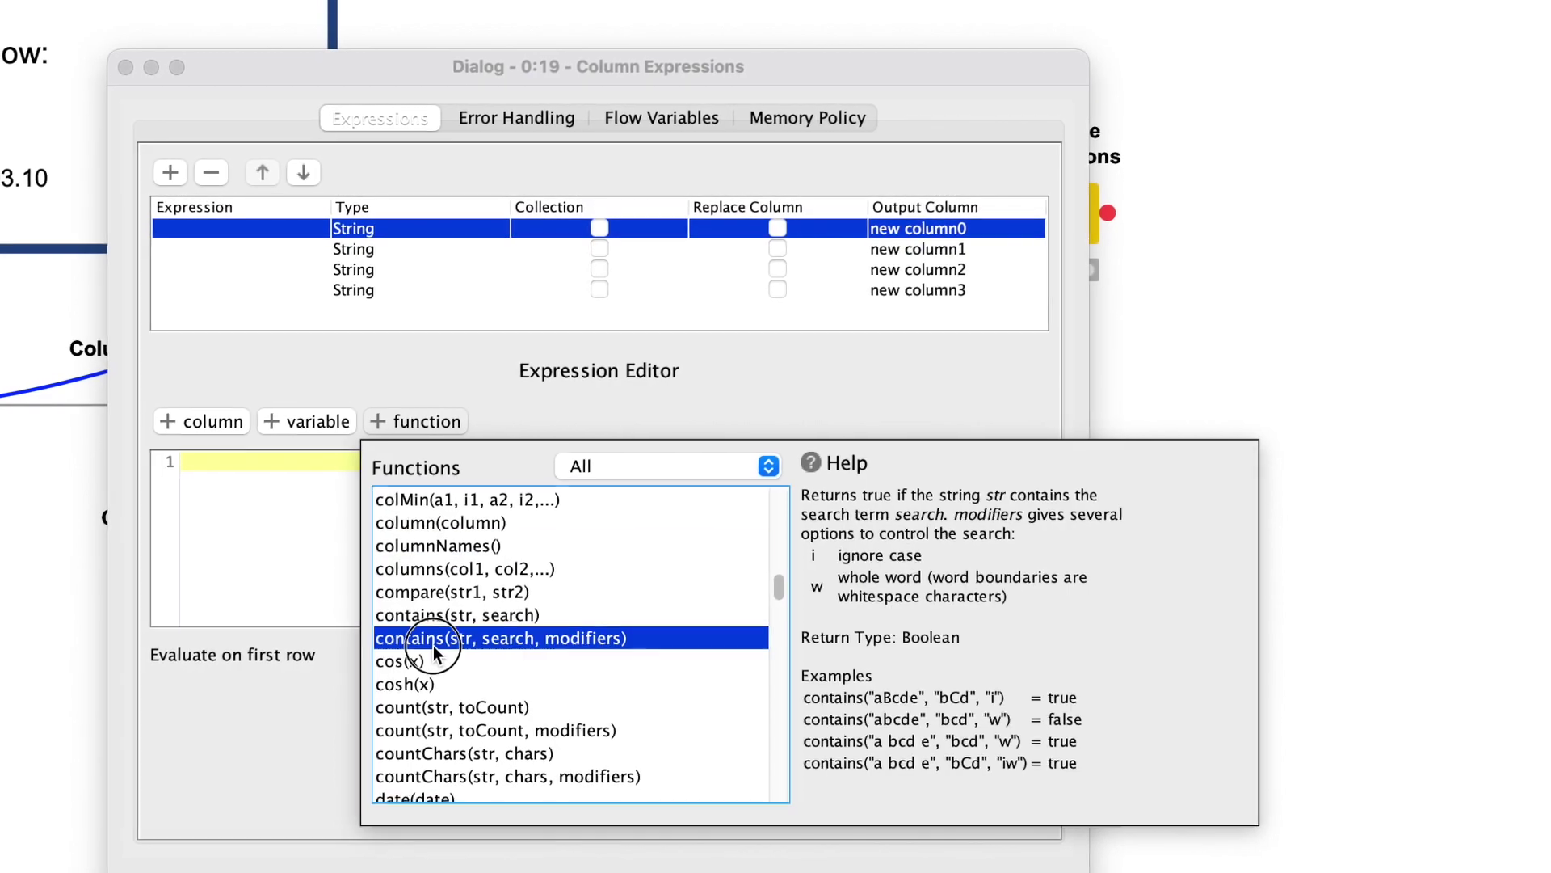
left_click(433, 681)
scroll(437, 679, "down", 3)
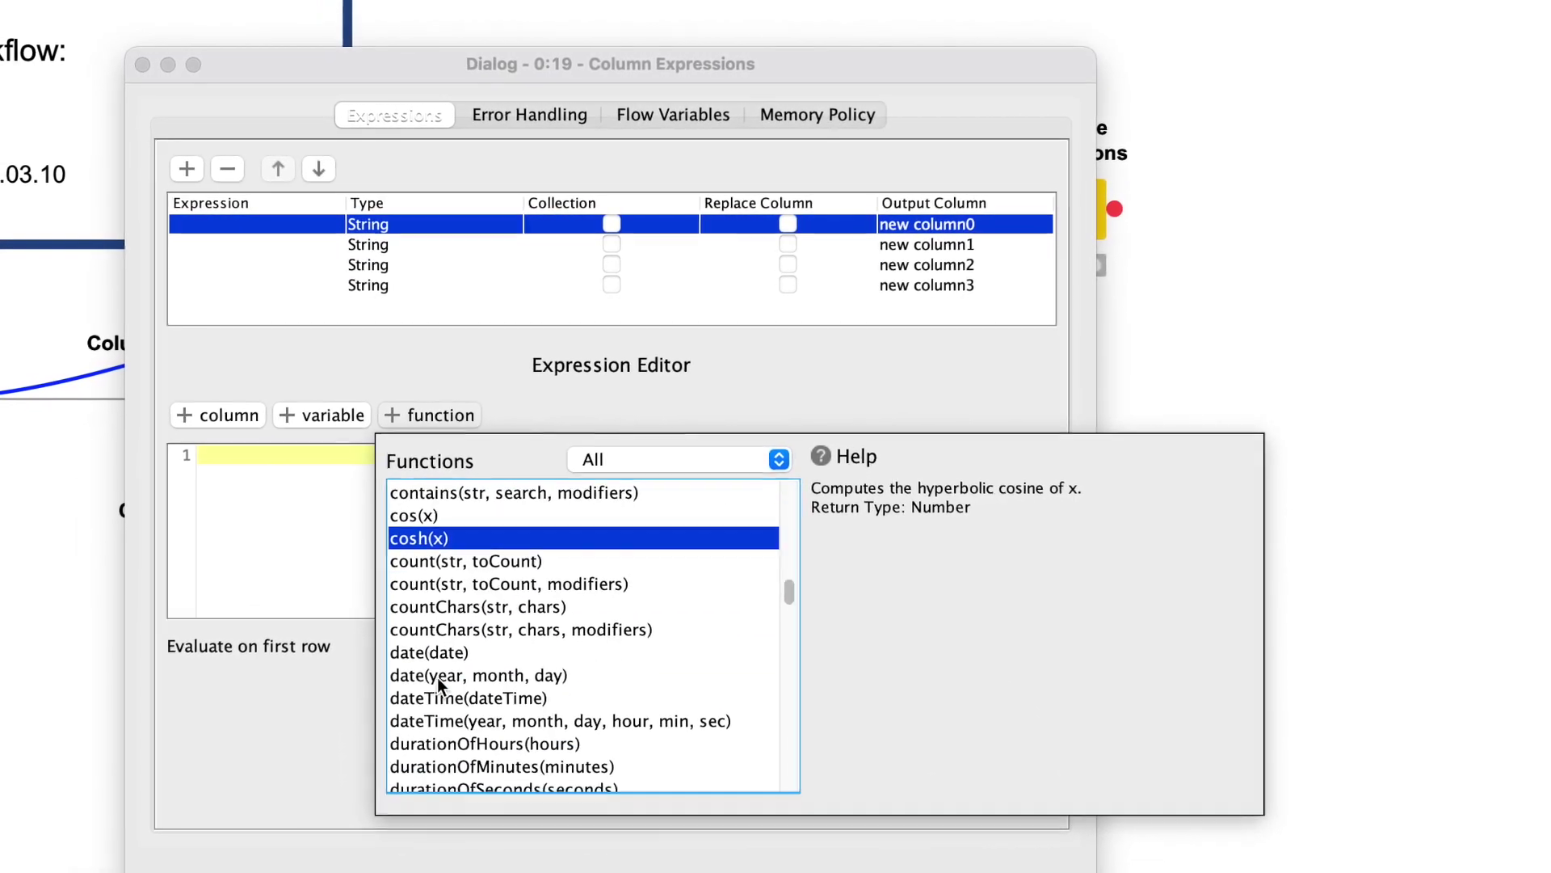
left_click(464, 582)
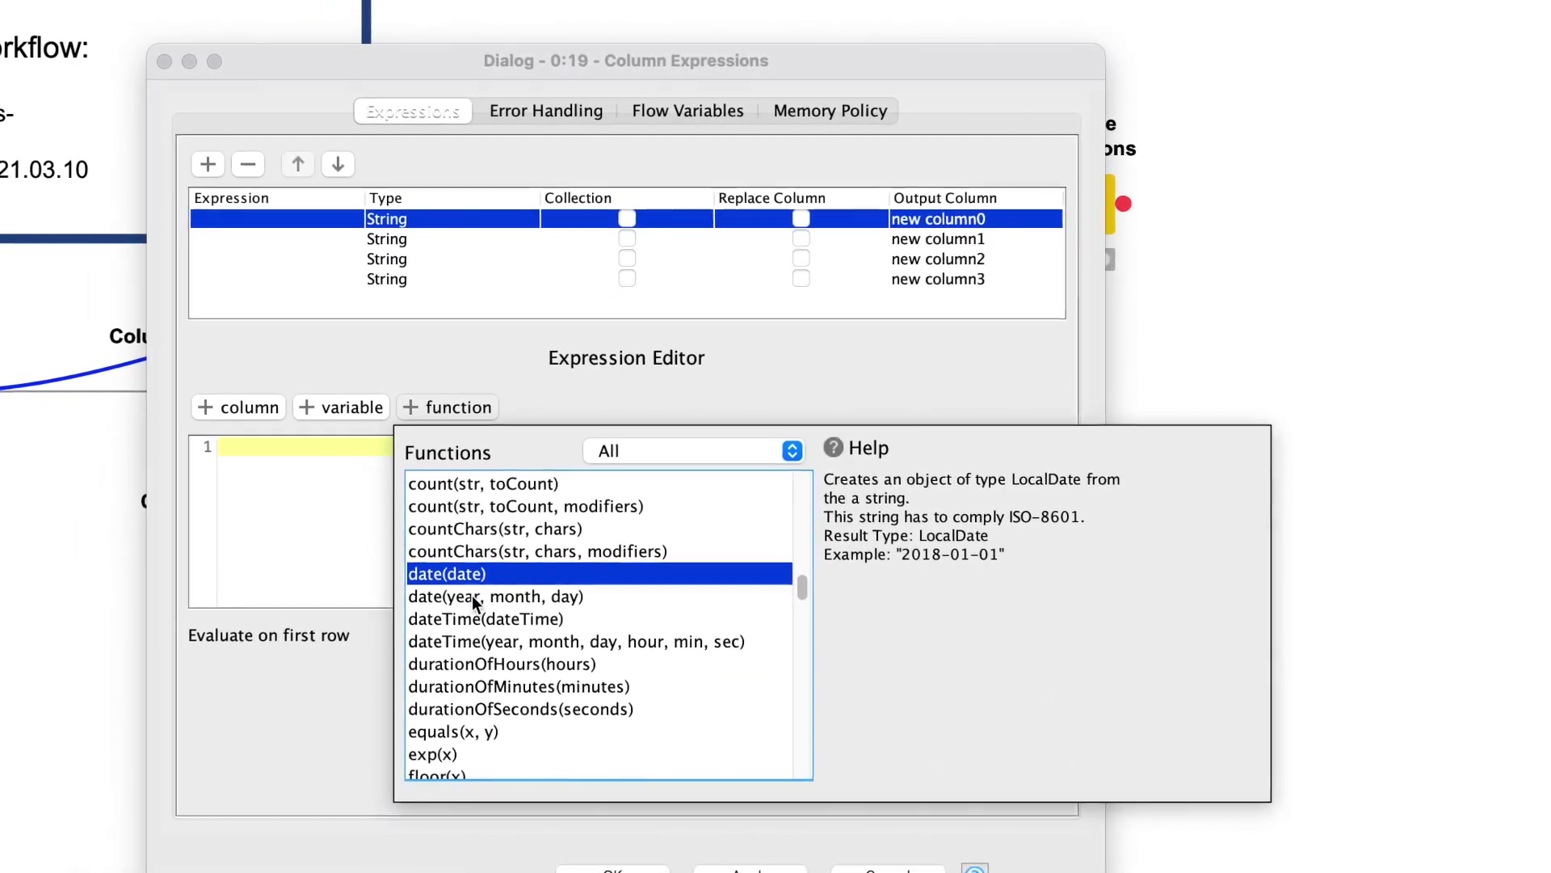
left_click(475, 596)
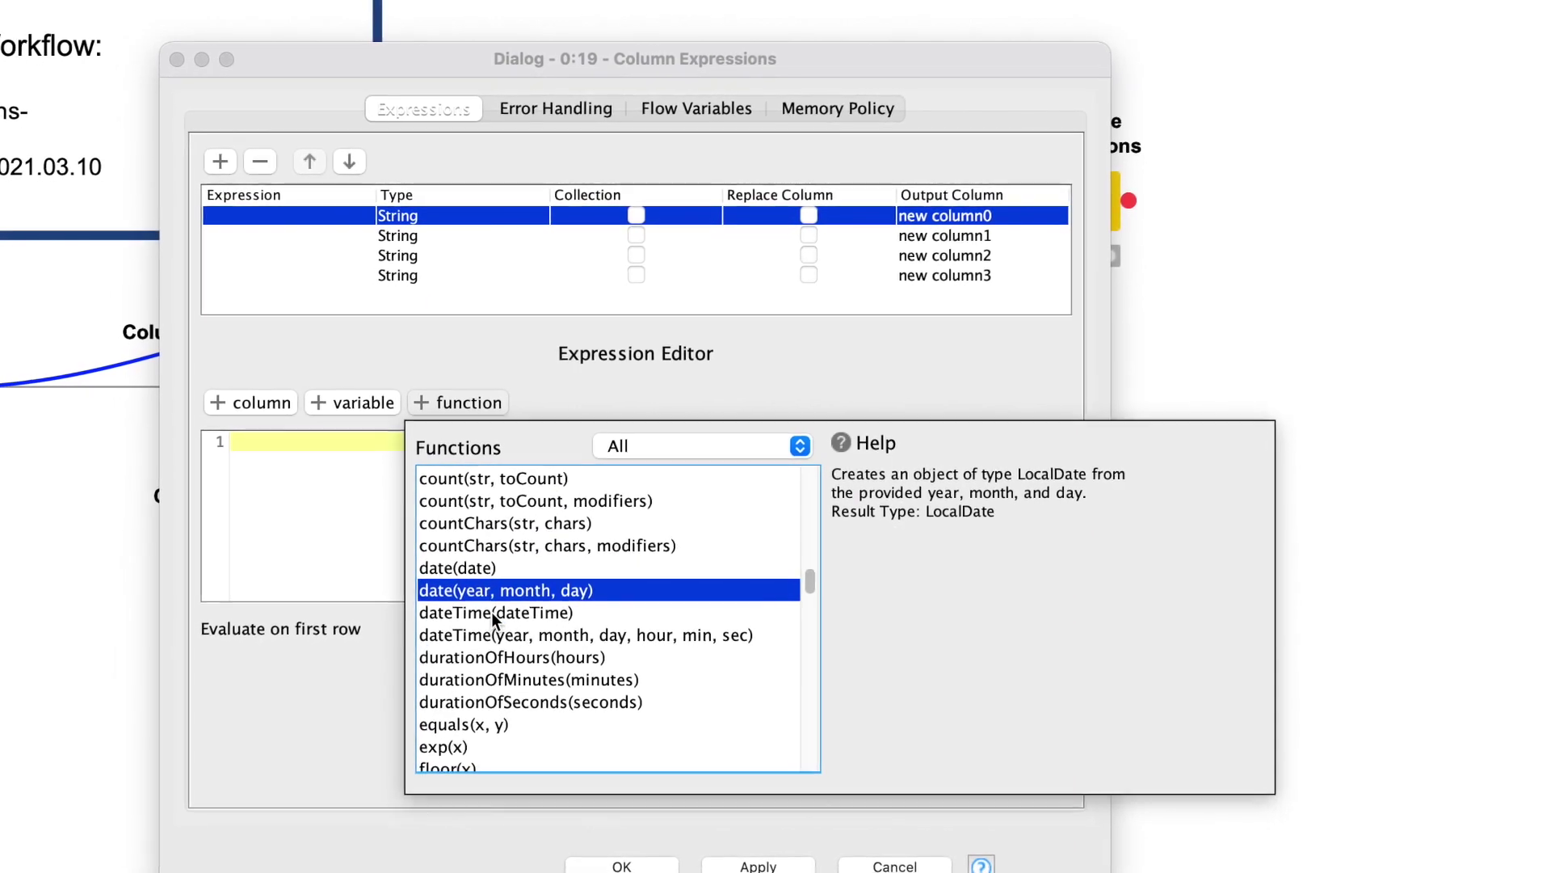
left_click(481, 620)
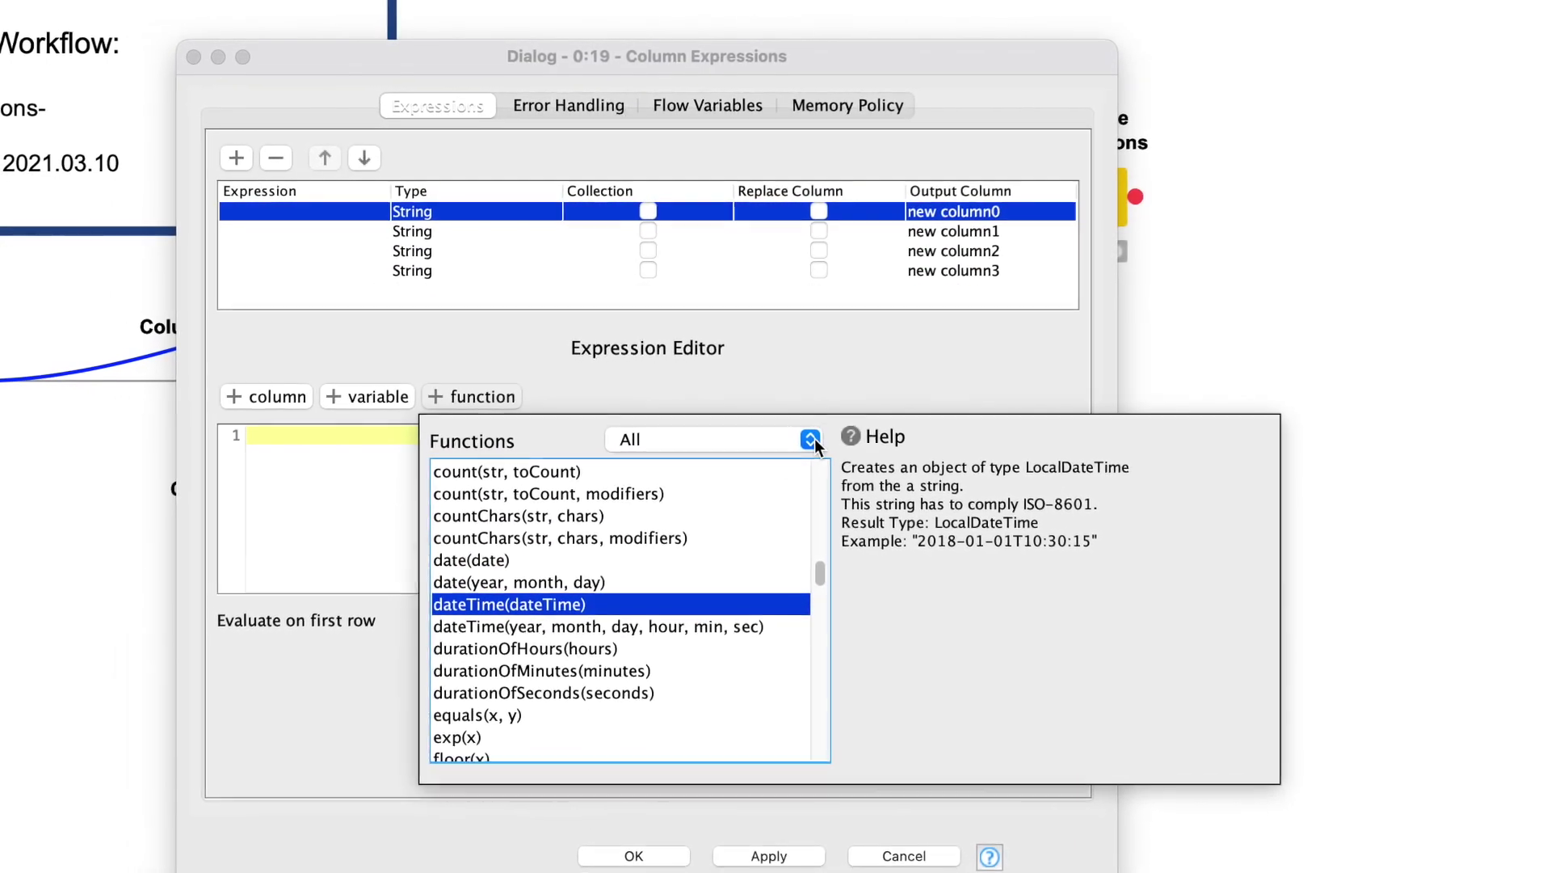
- Keep category All and read help for xor, time(hh, mm, ss) and abs(x)
left_click(803, 444)
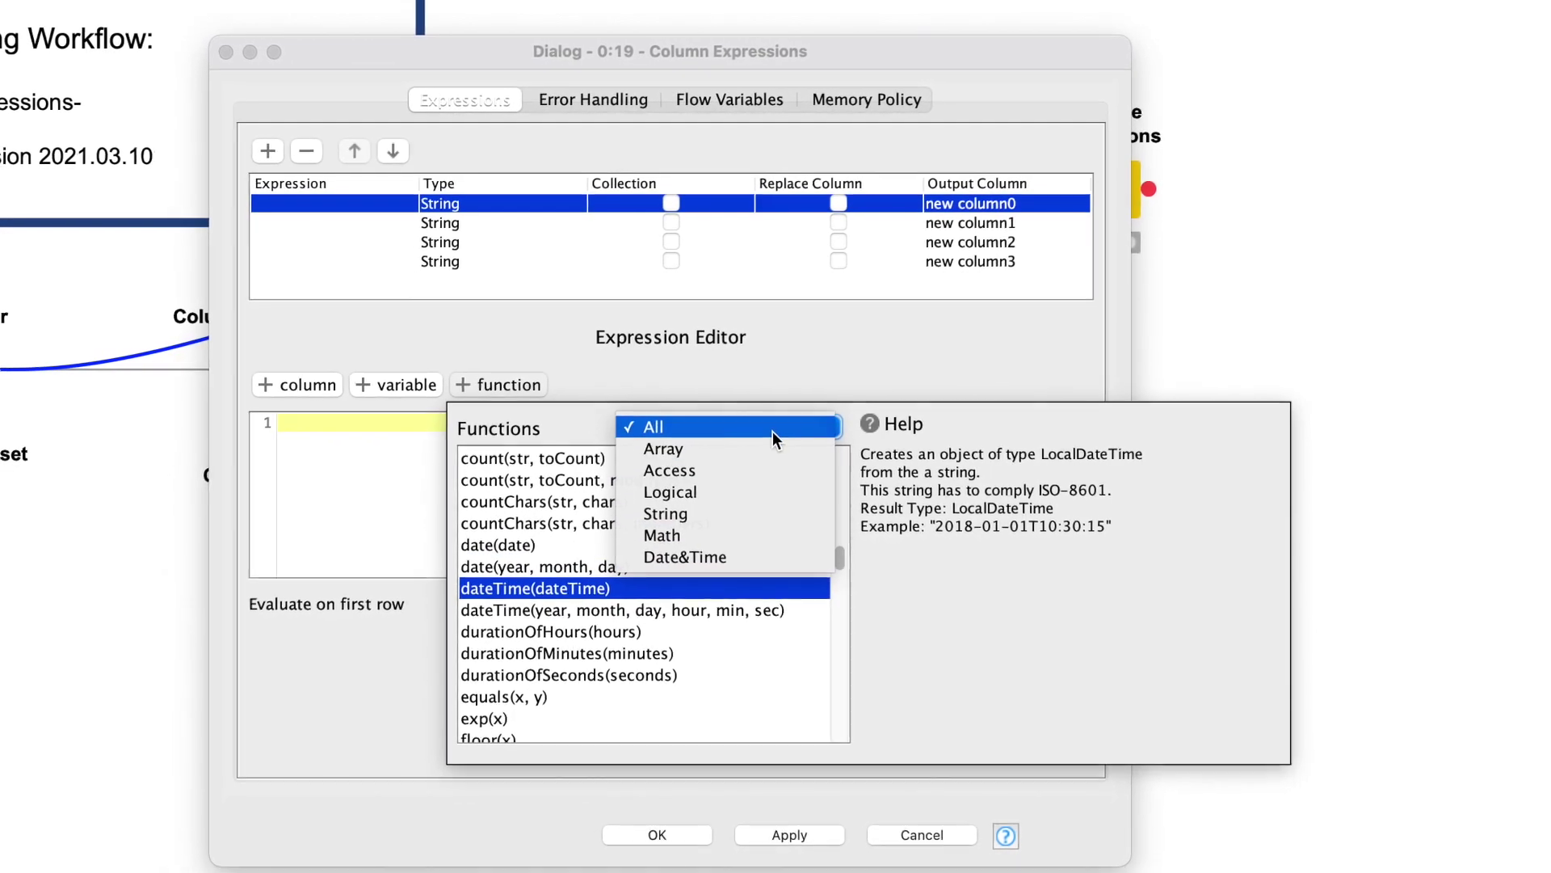
left_click(579, 418)
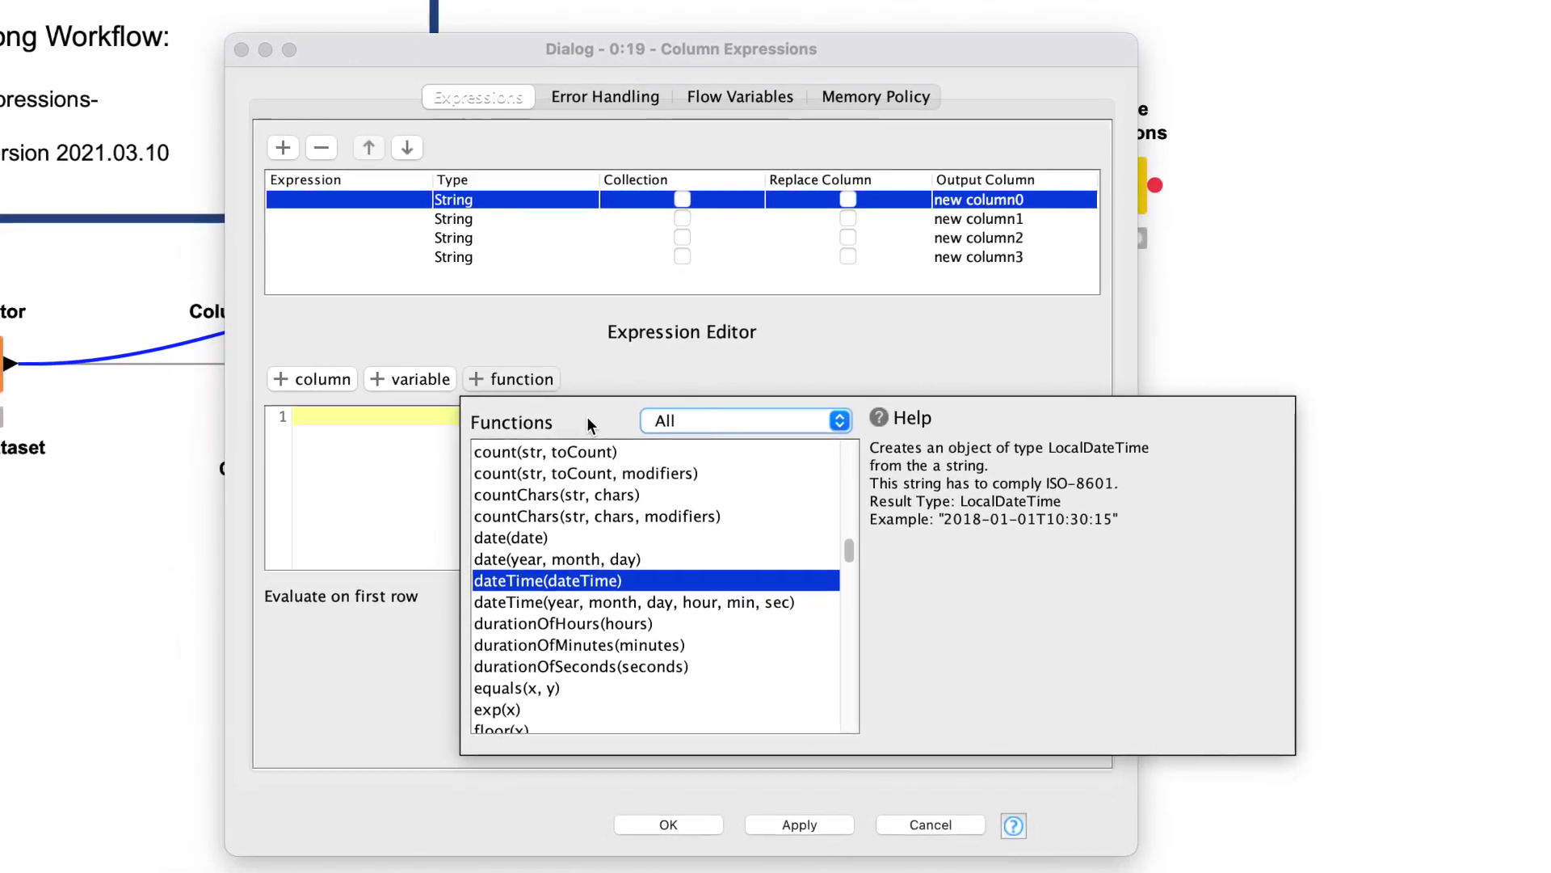
scroll(568, 599, "down", 15)
left_click(502, 719)
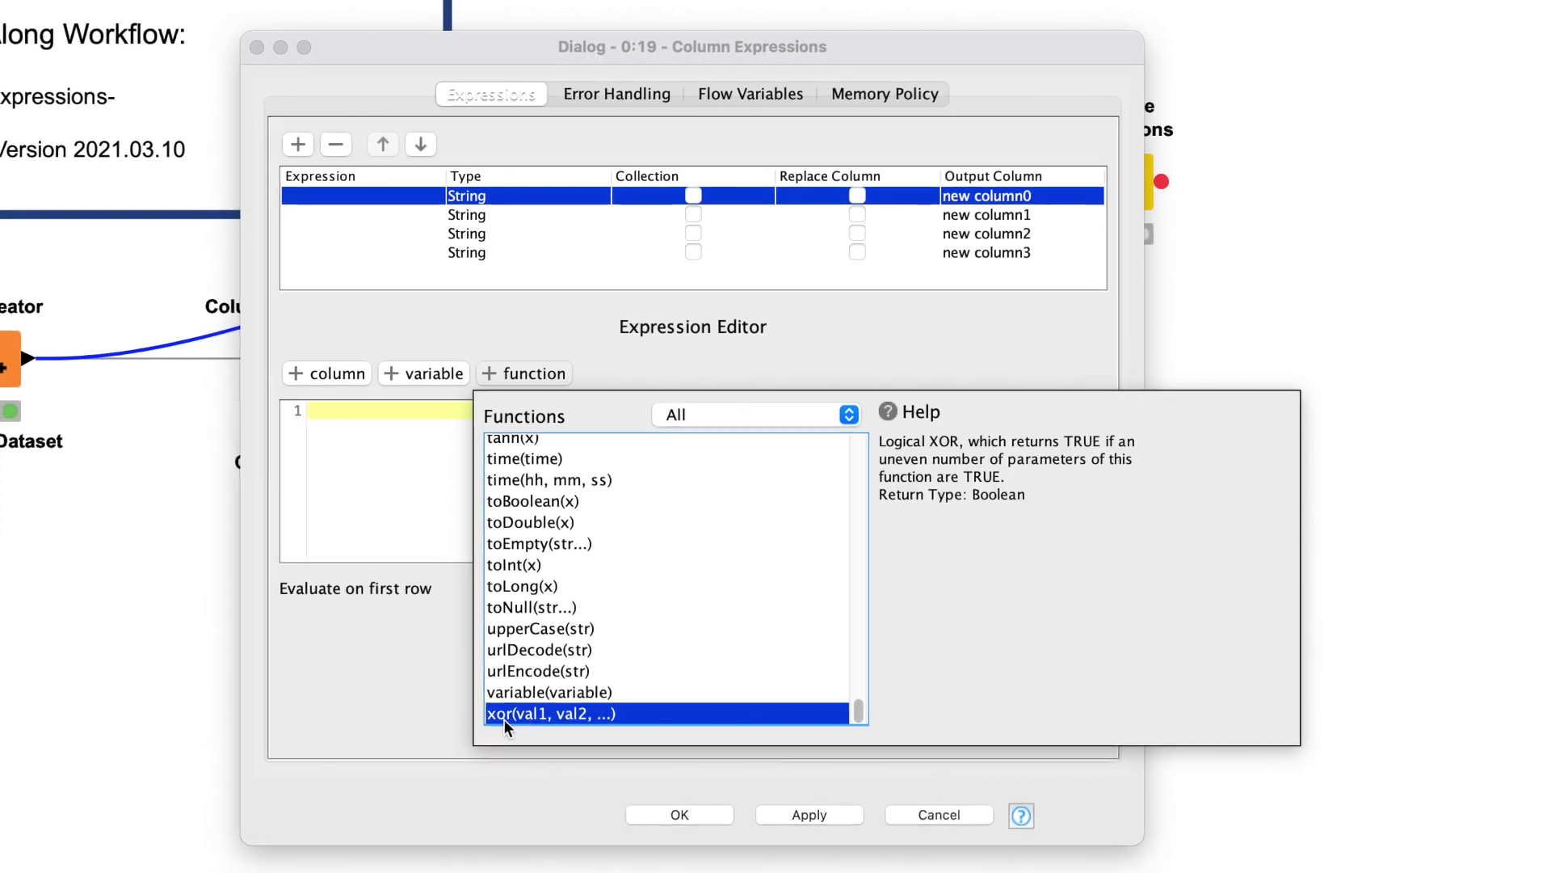
left_click(548, 476)
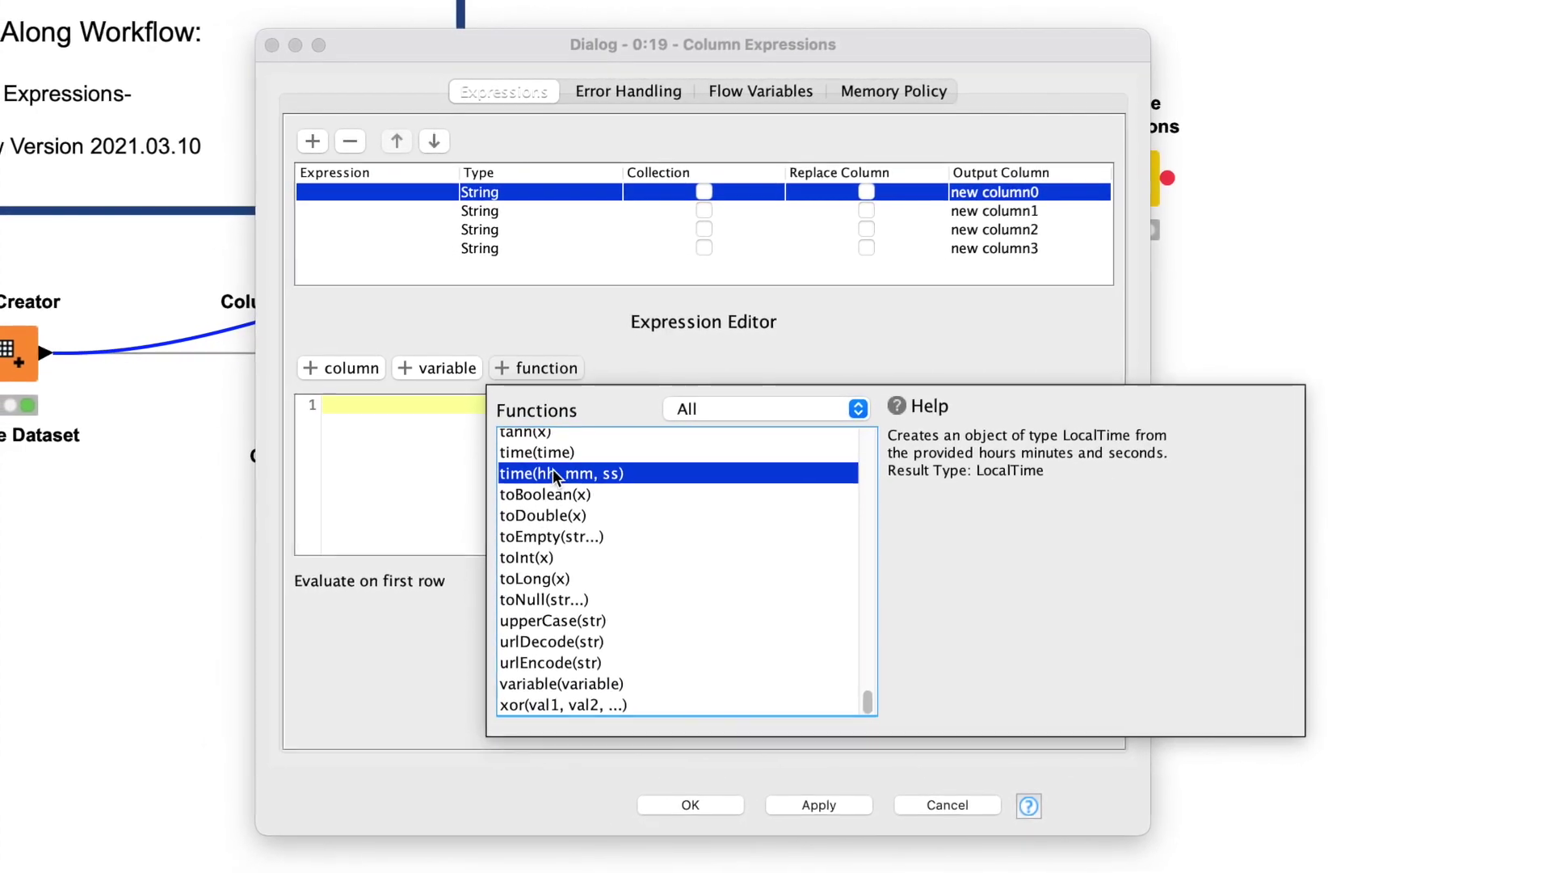
scroll(556, 469, "up", 20)
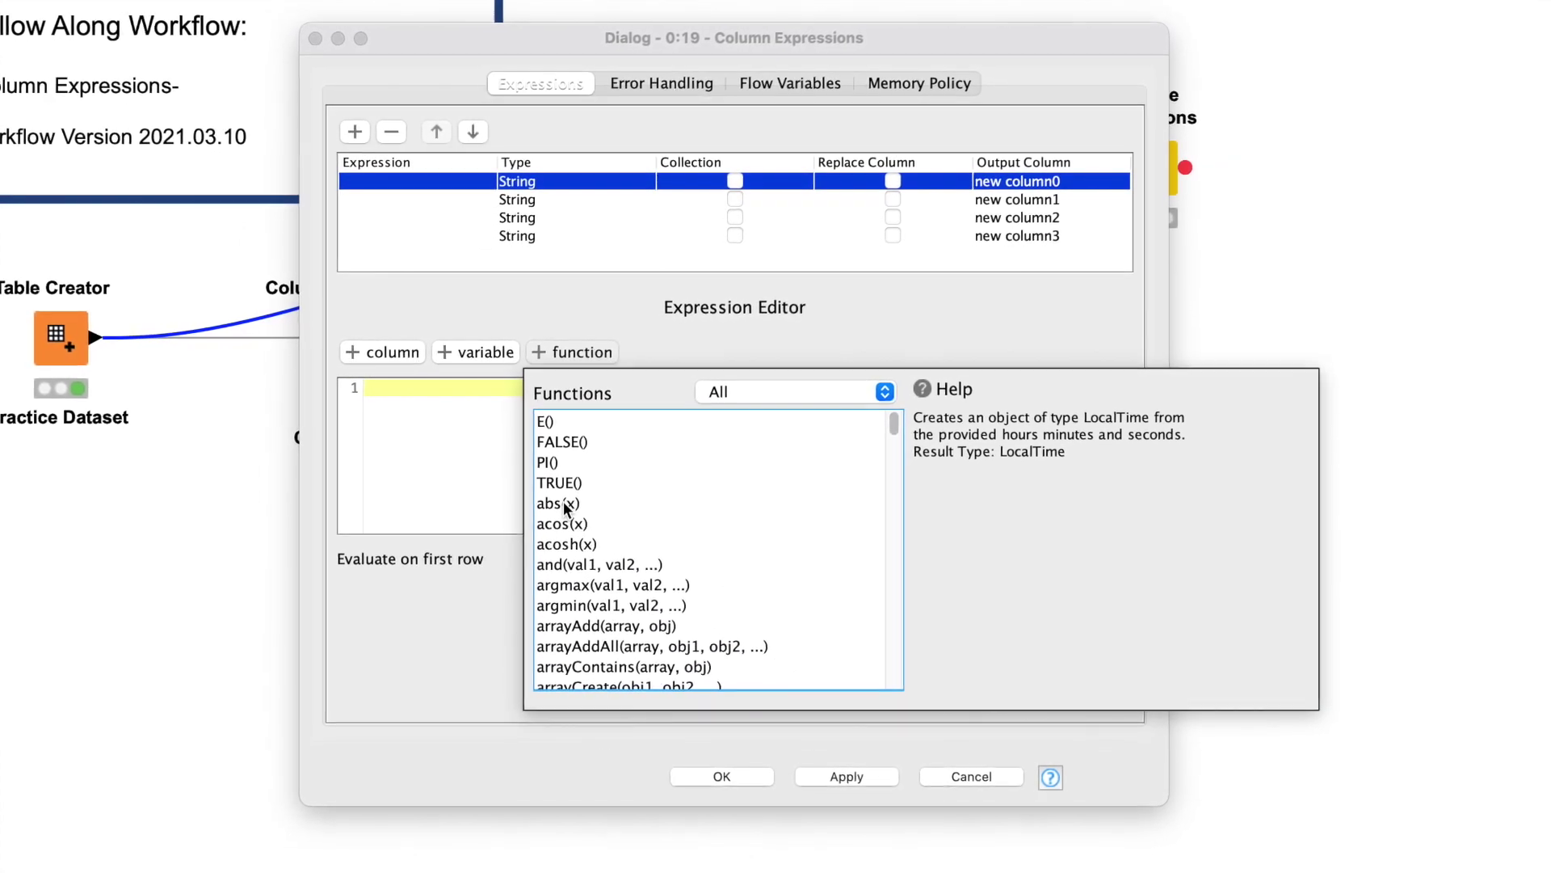
left_click(569, 503)
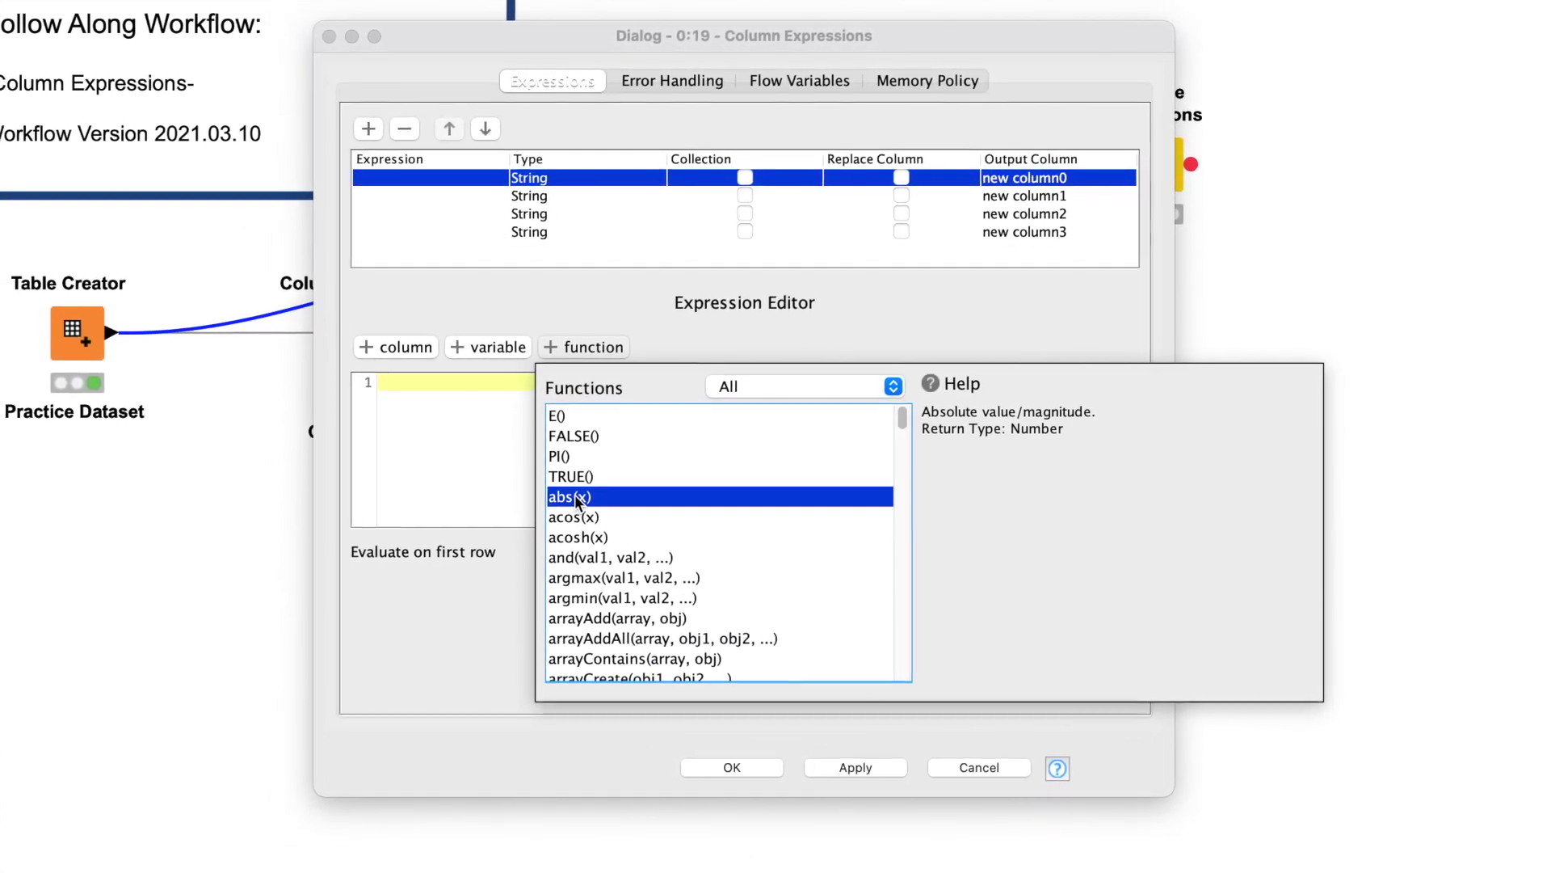
- Insert abs() into the first expression, toggle the function list, then delete abs() so the expression is empty
double_click(579, 493)
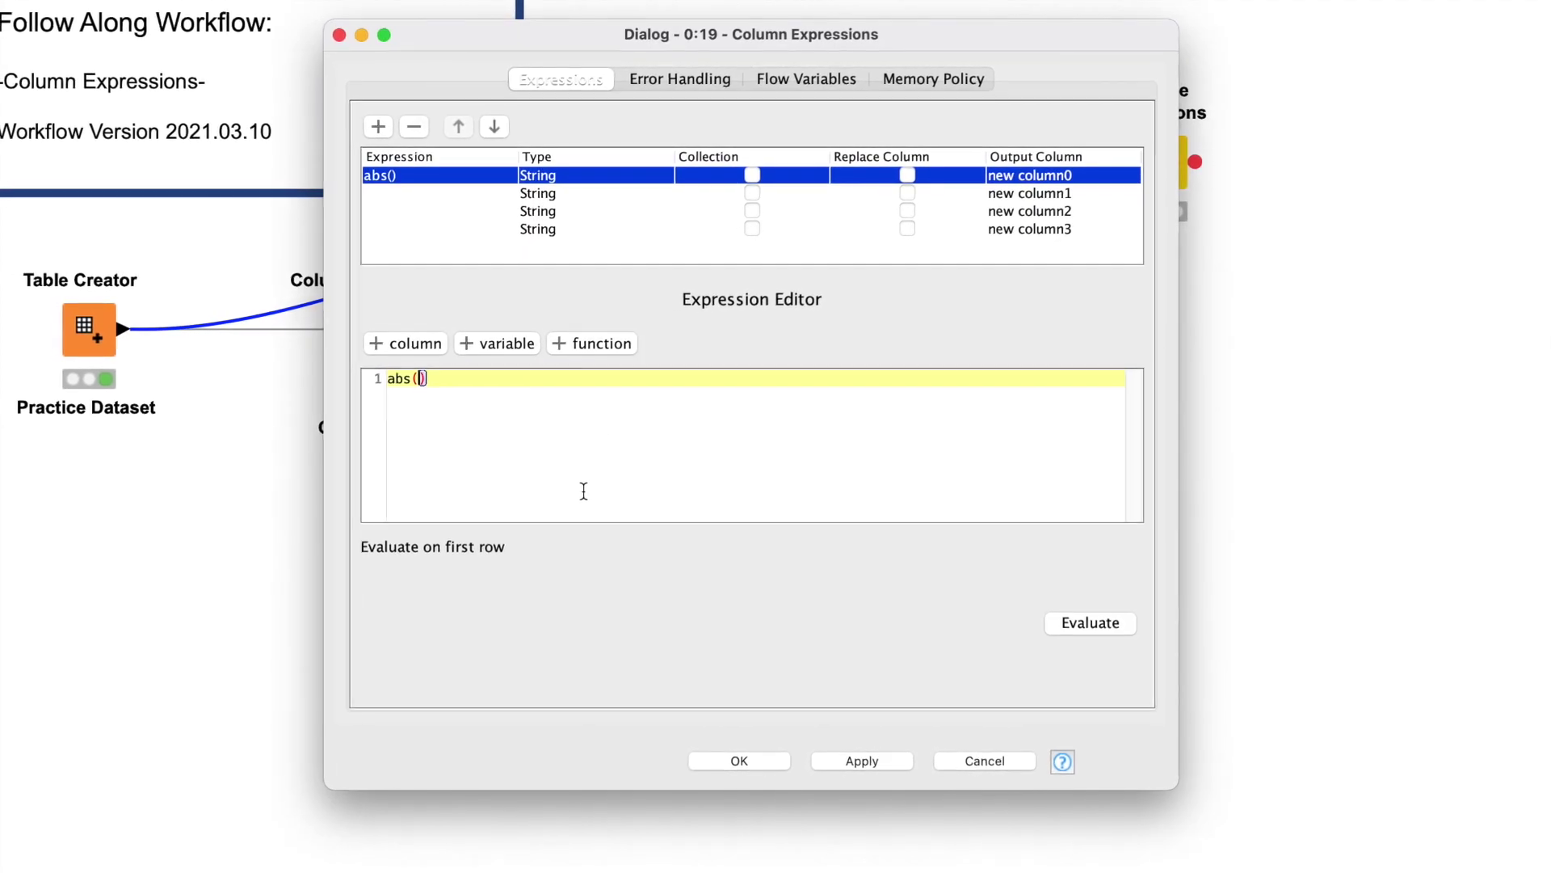
left_click(596, 343)
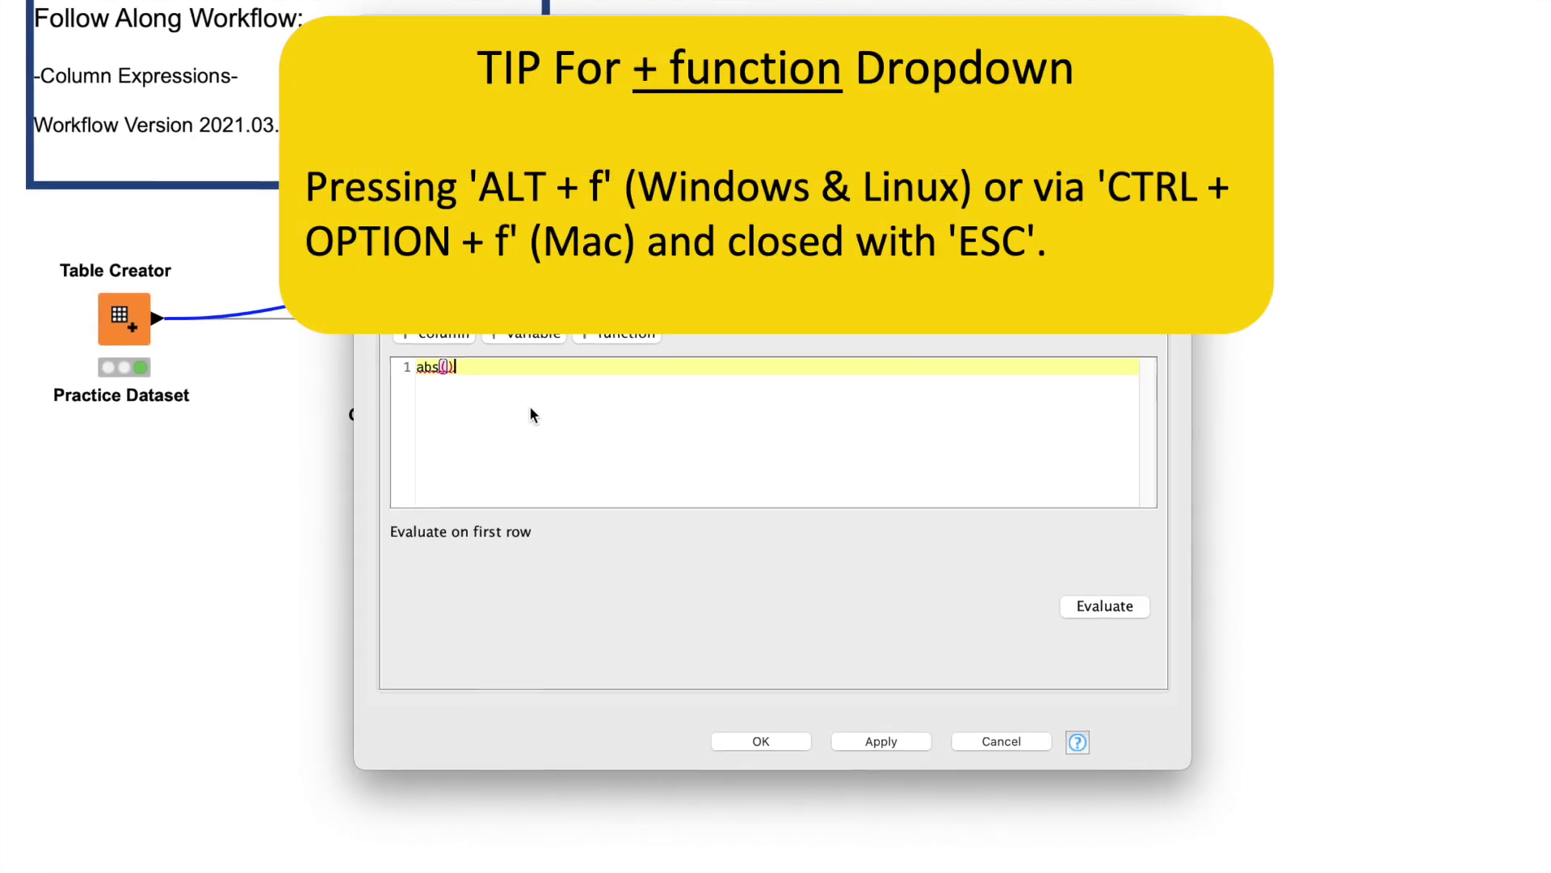
key("Escape")
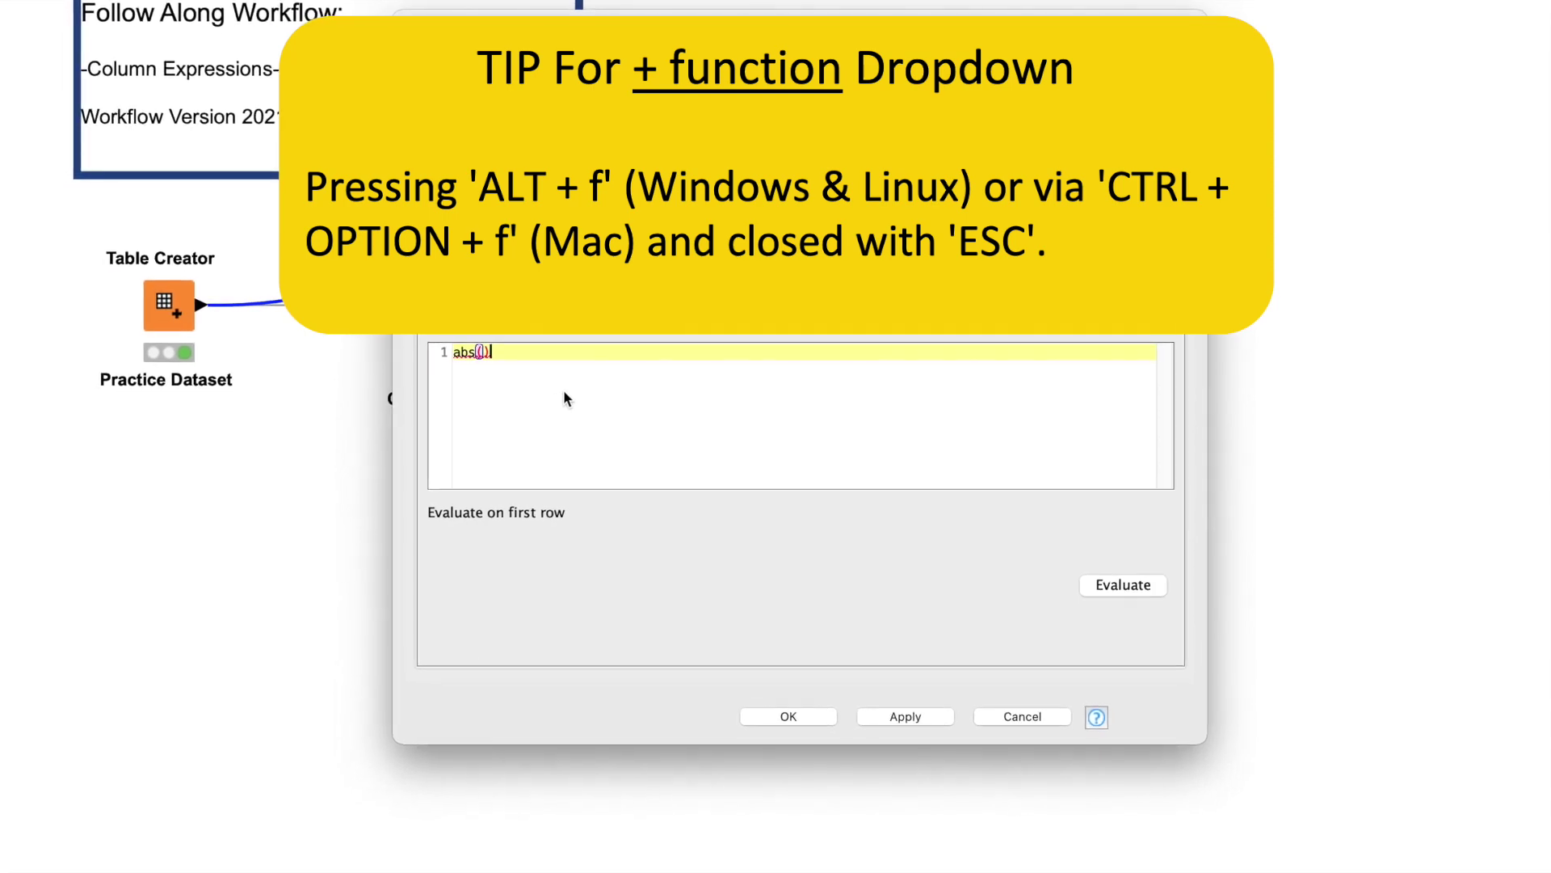
key("ctrl+alt+f")
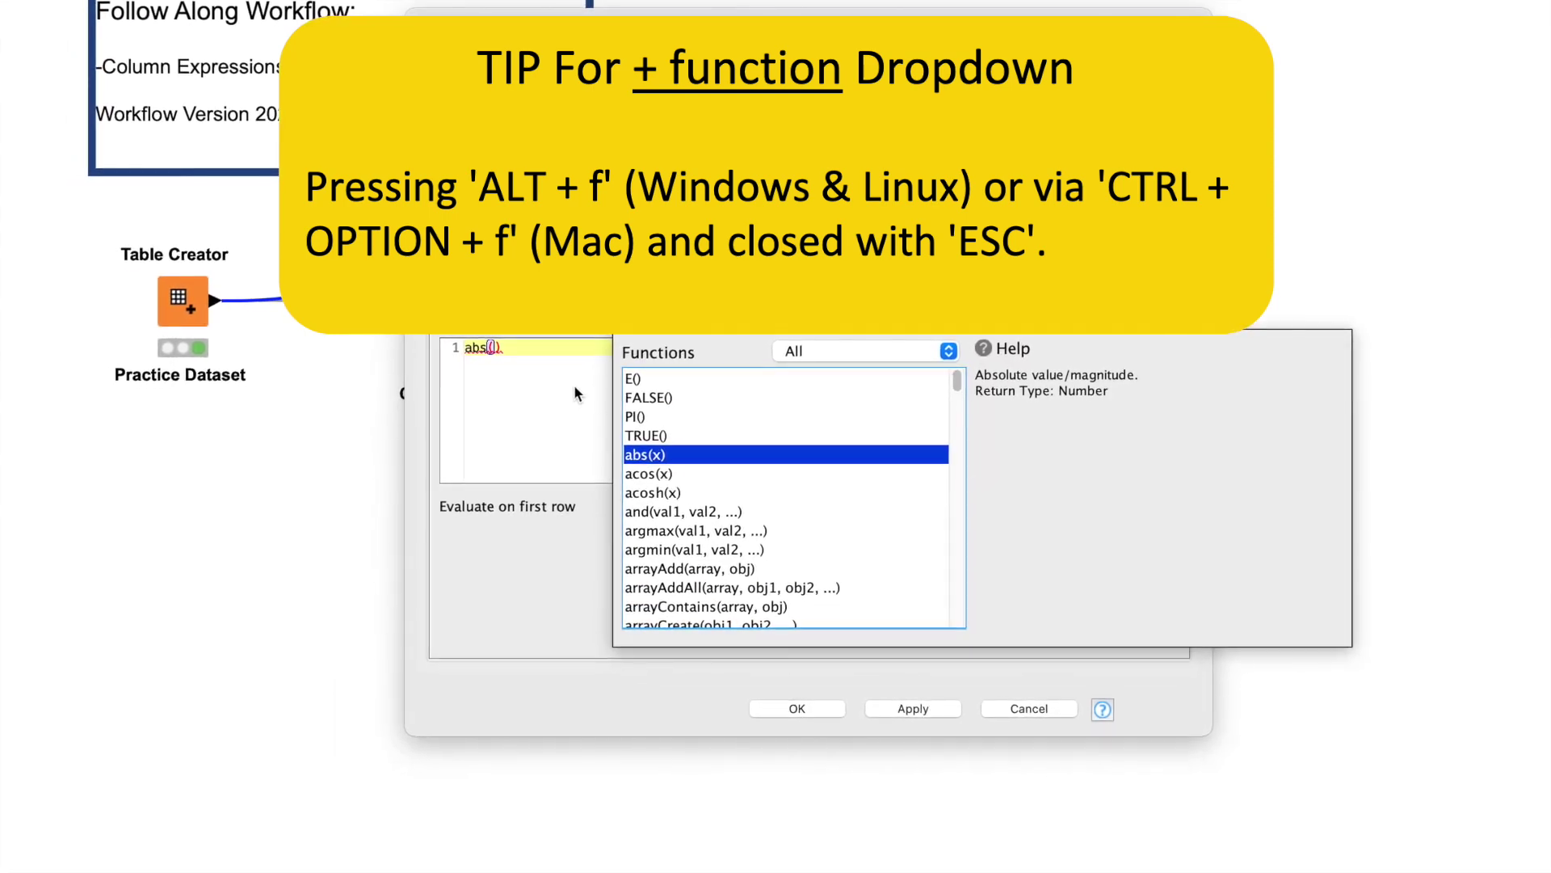
key("Escape")
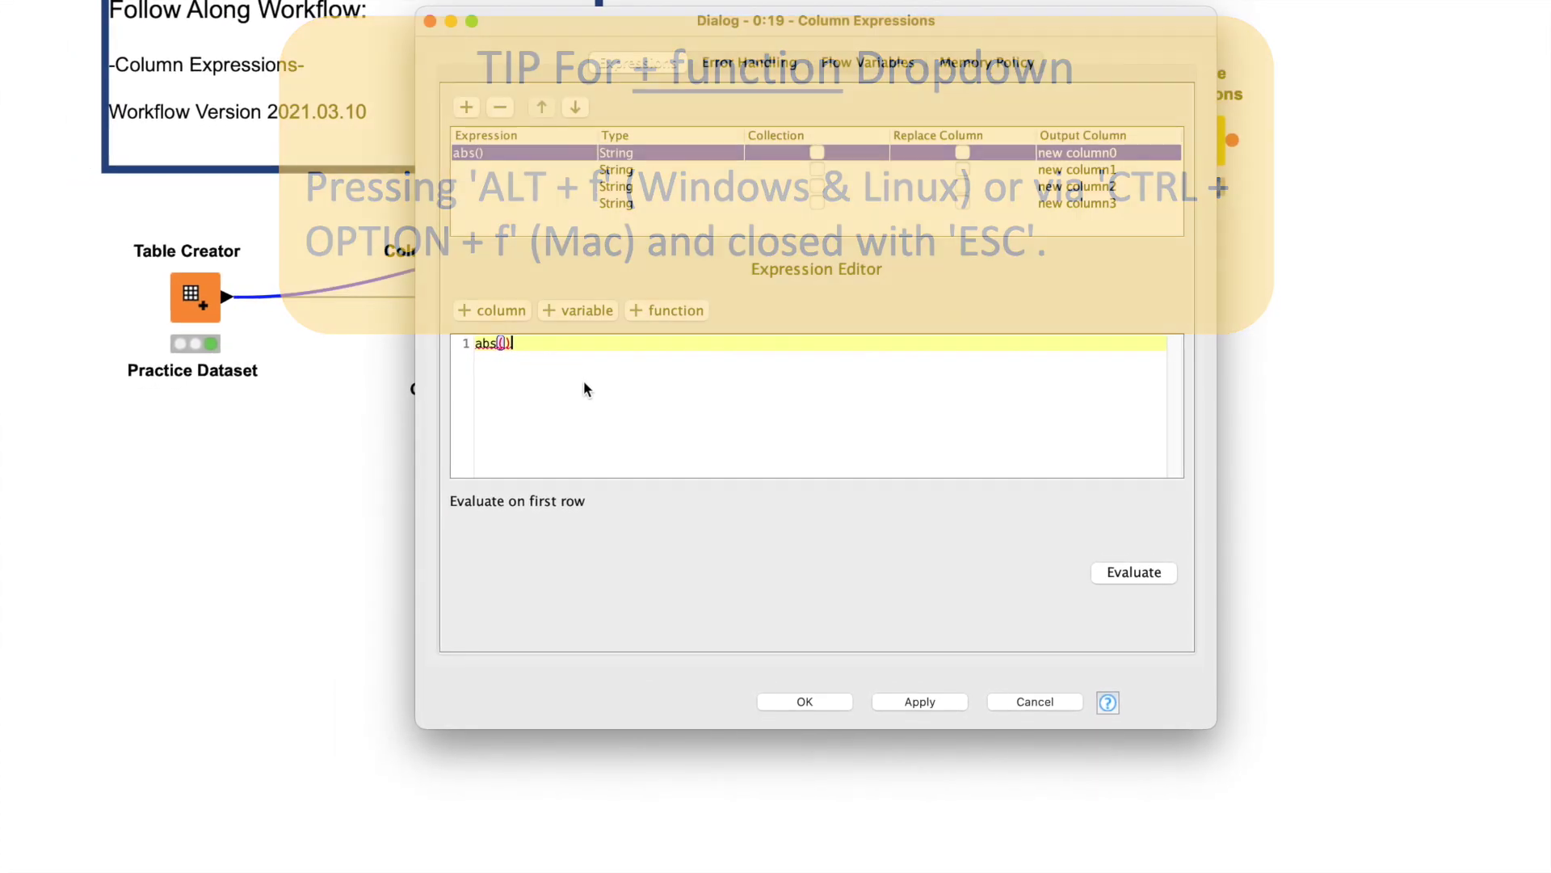
key("BackSpace")
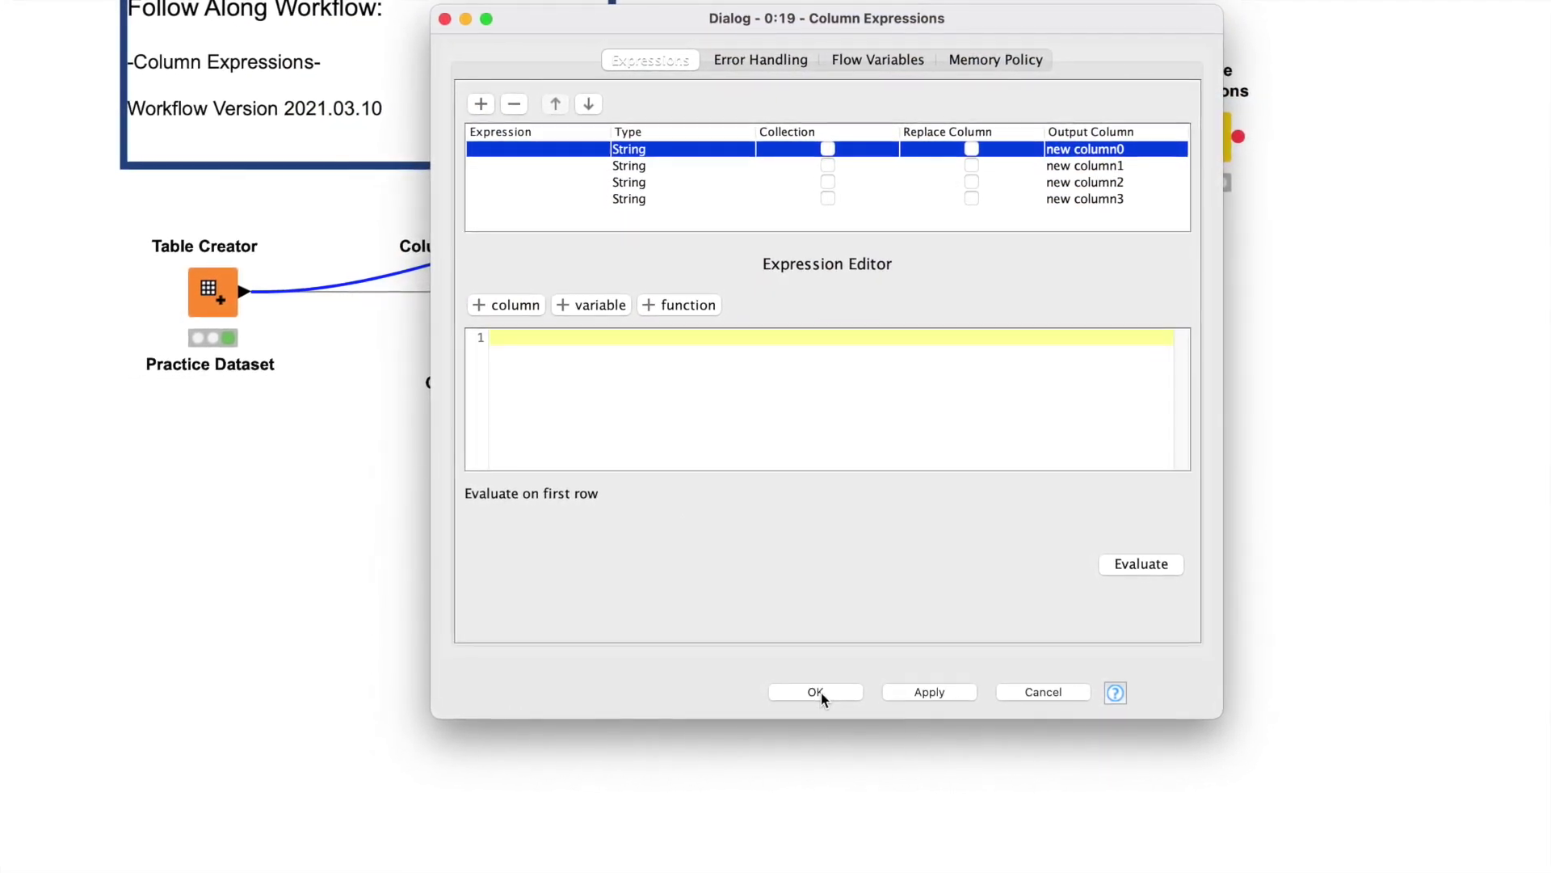
- Save the empty node's settings, then open the uniqueID node and view its Name capitalize expression
left_click(816, 691)
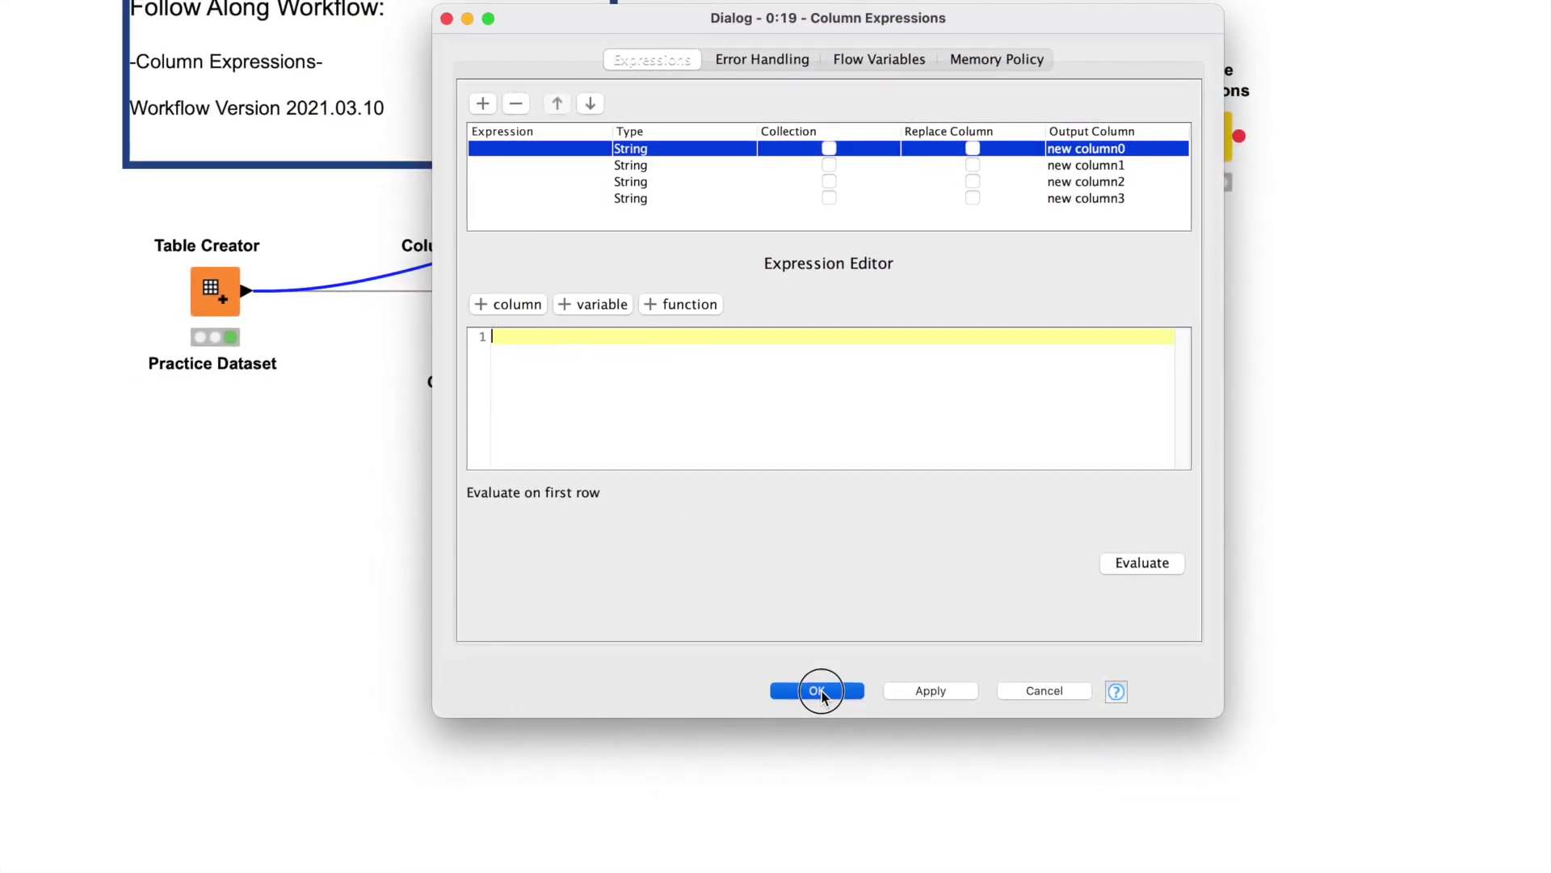
double_click(501, 306)
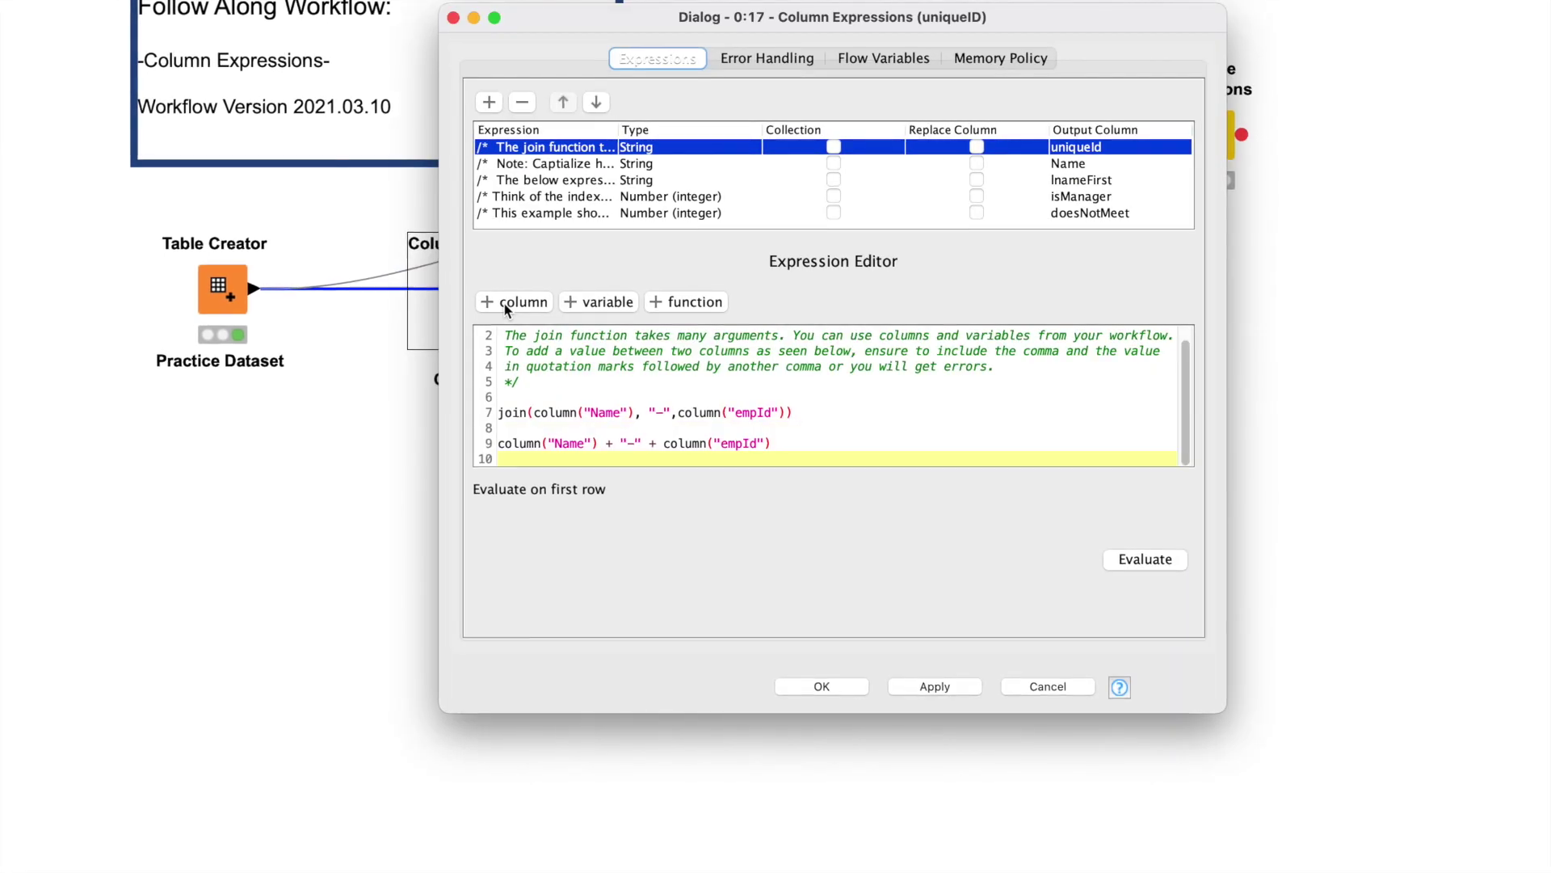
left_click(538, 165)
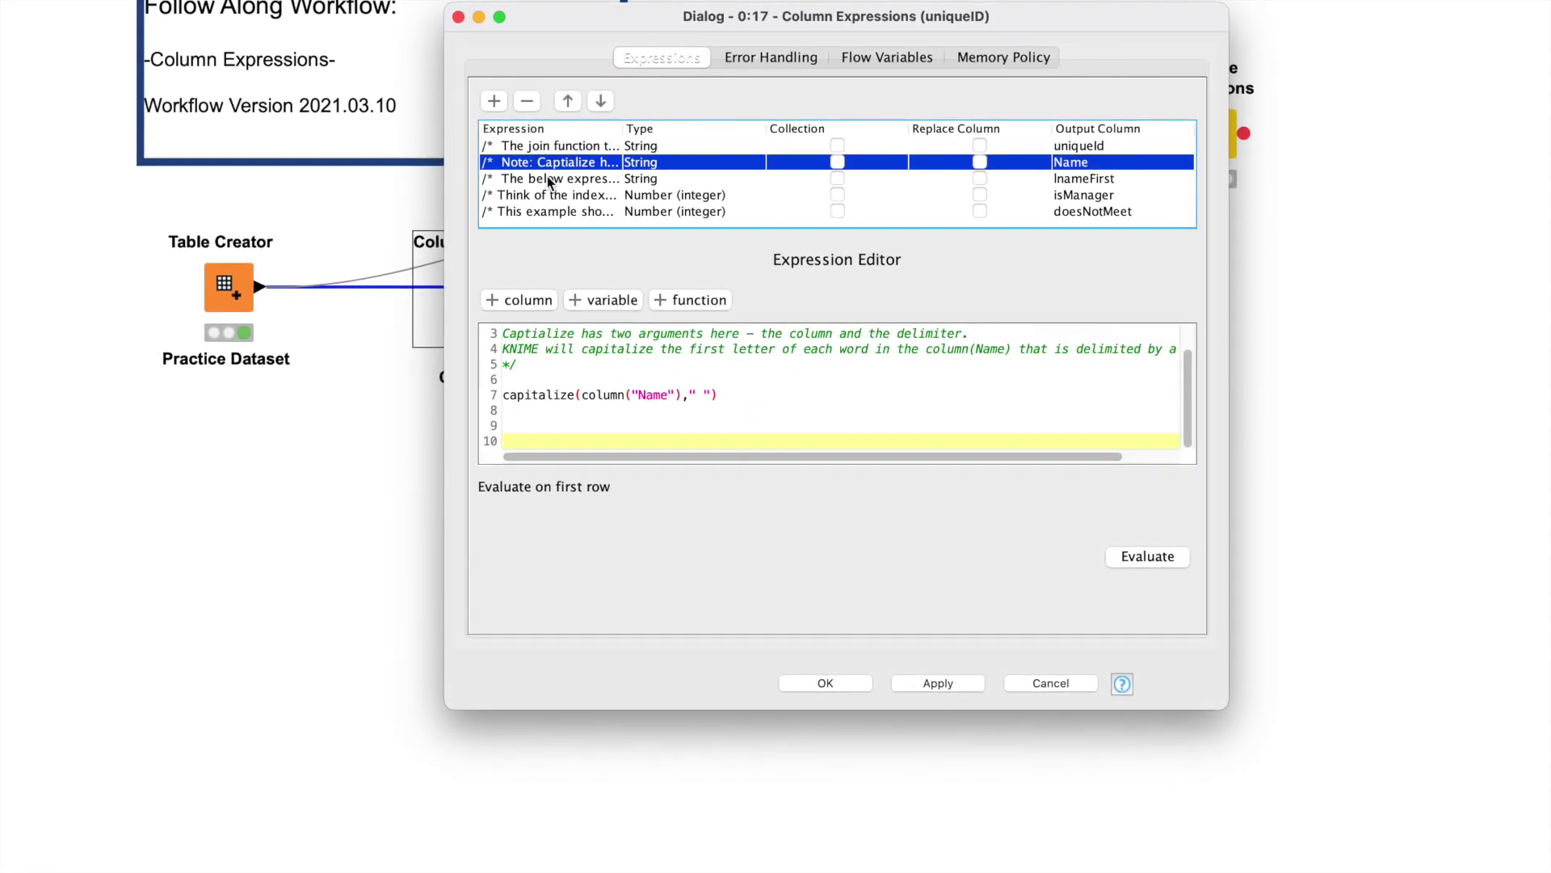
- Review the lnameFirst, isManager indexOf and doesNotMeet expressions, enlarging the dialog to show more code
left_click(549, 178)
left_click(554, 194)
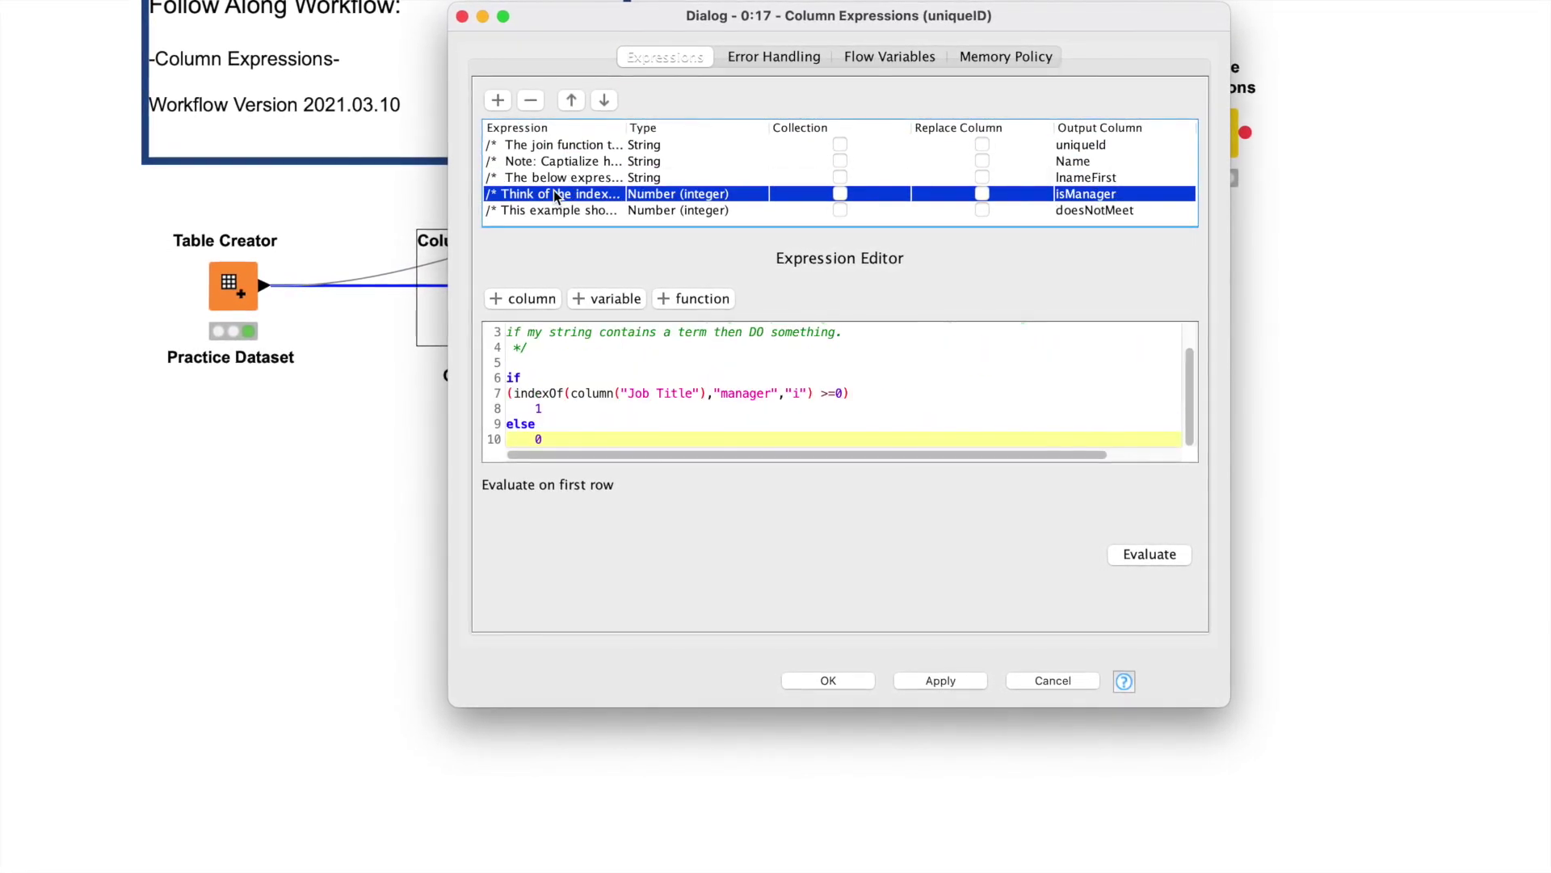
left_click(558, 210)
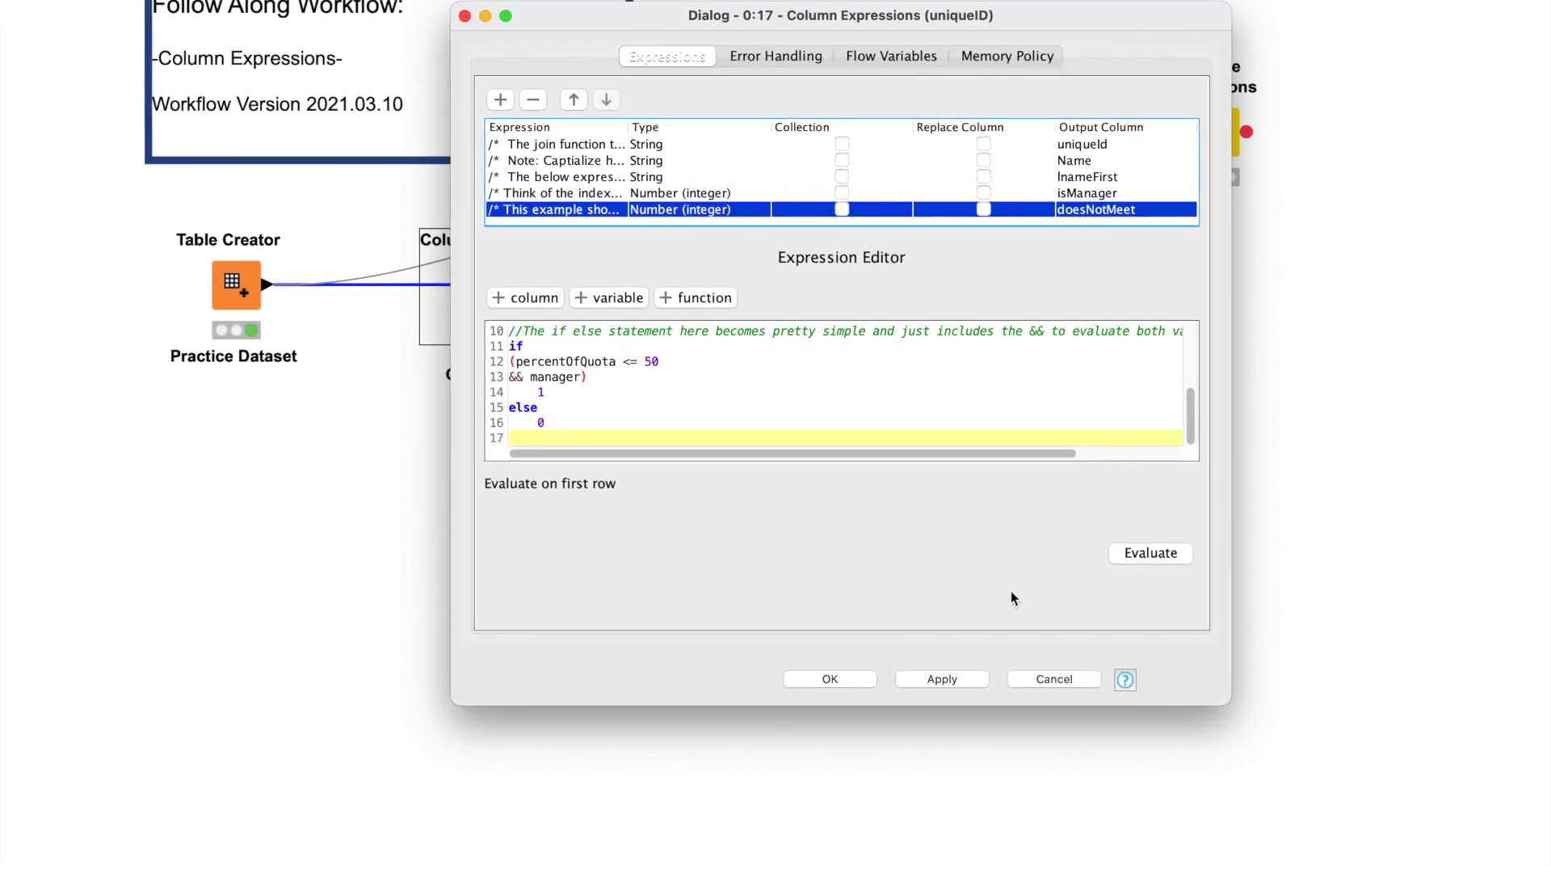
left_click_drag(1224, 703, 1379, 828)
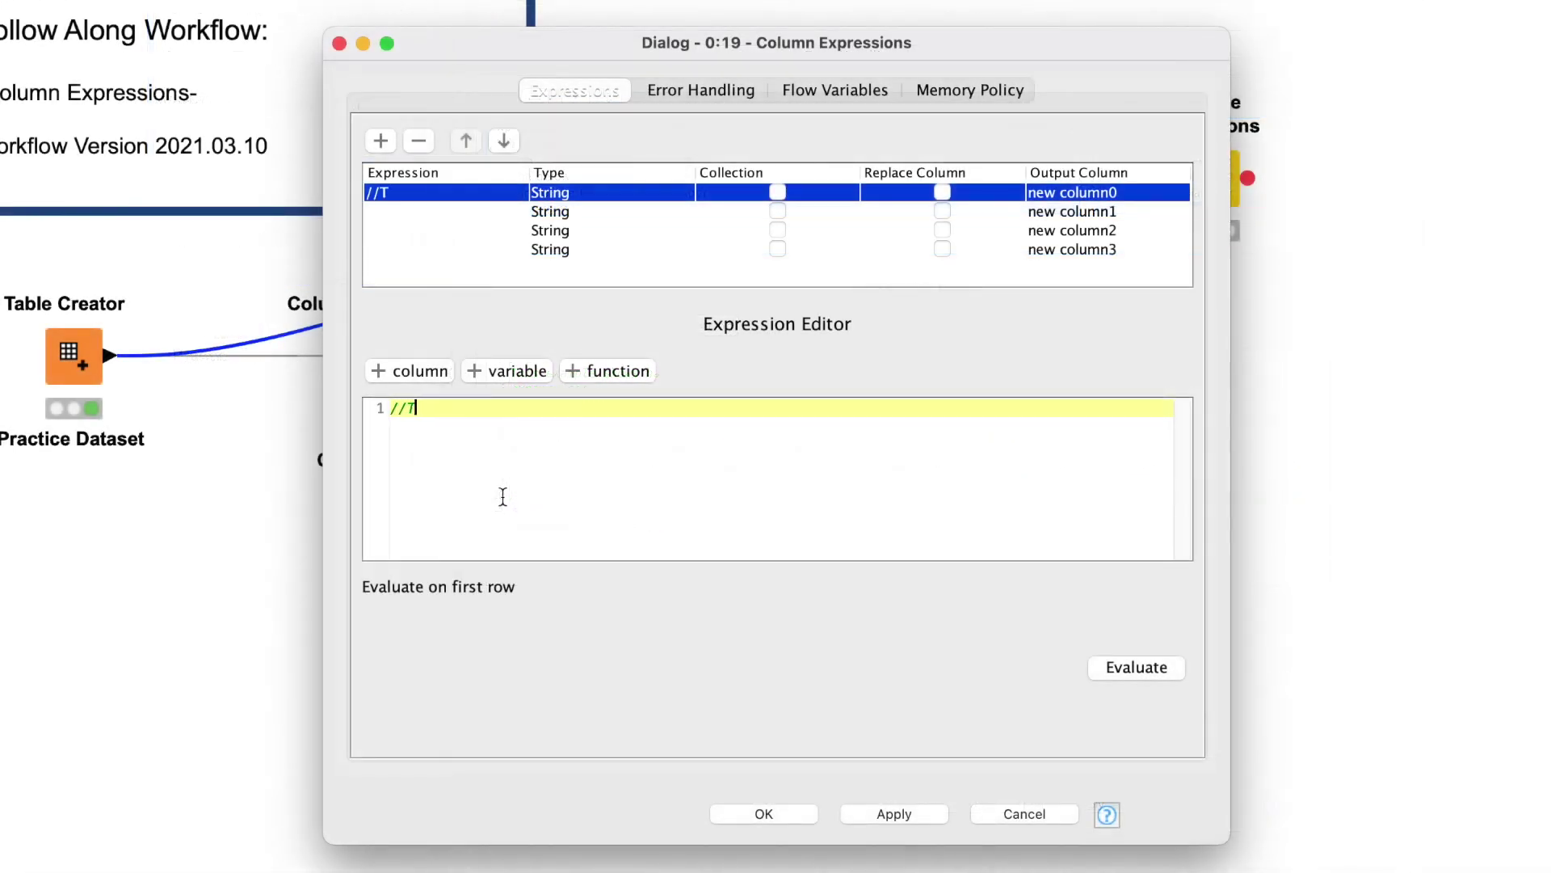
- Write '//This is a comment', a /* */ block comment and 1 + 5 (evaluating to 6) in new column0, then save
type("t")
key("Return")
key("Return")
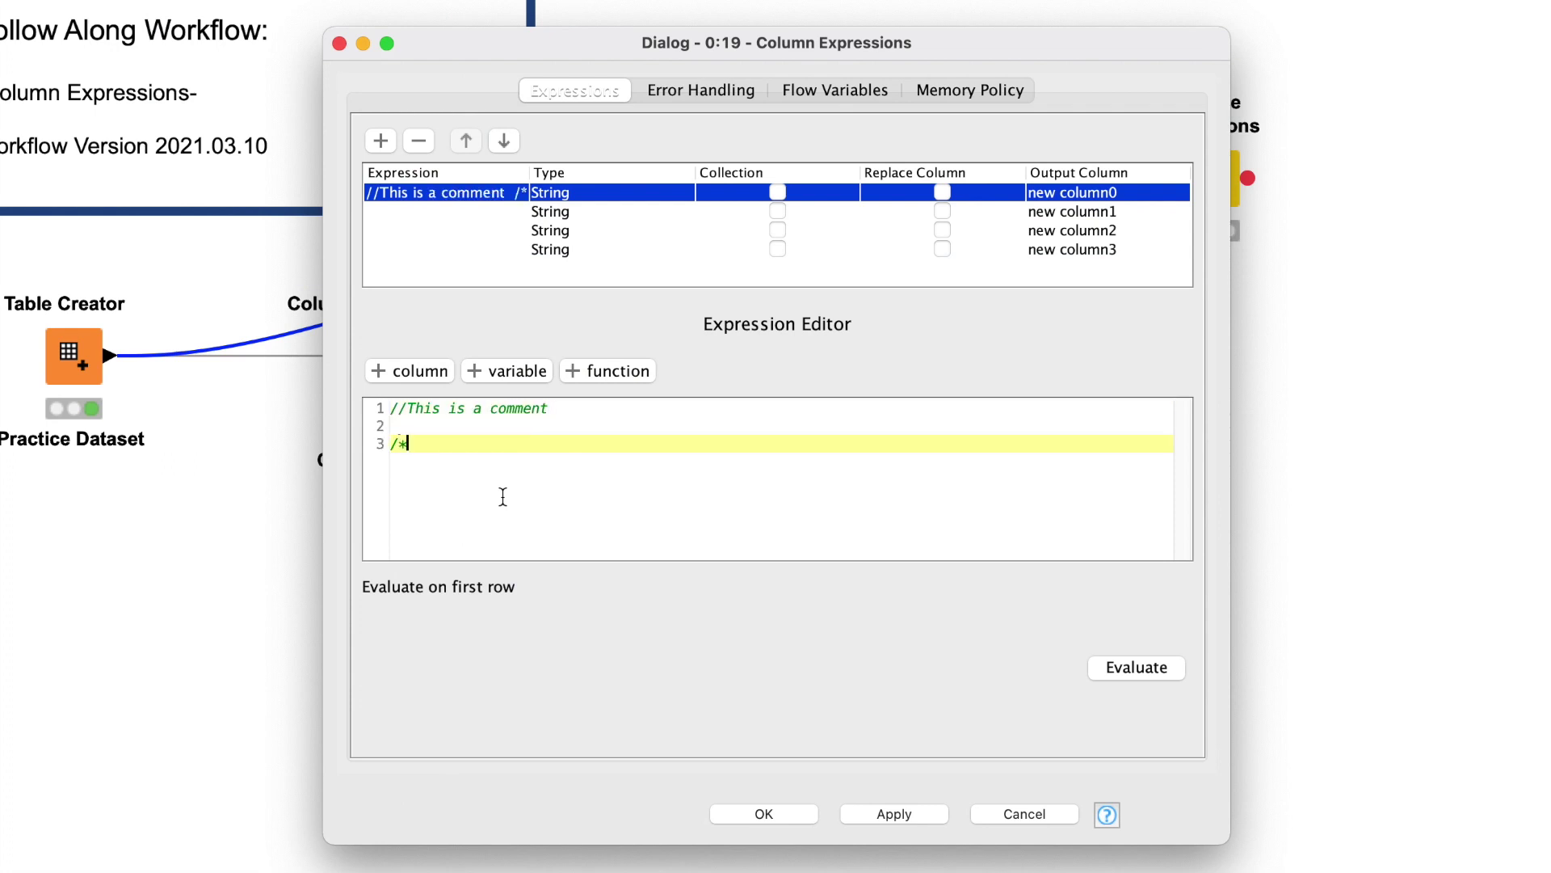
key("Return")
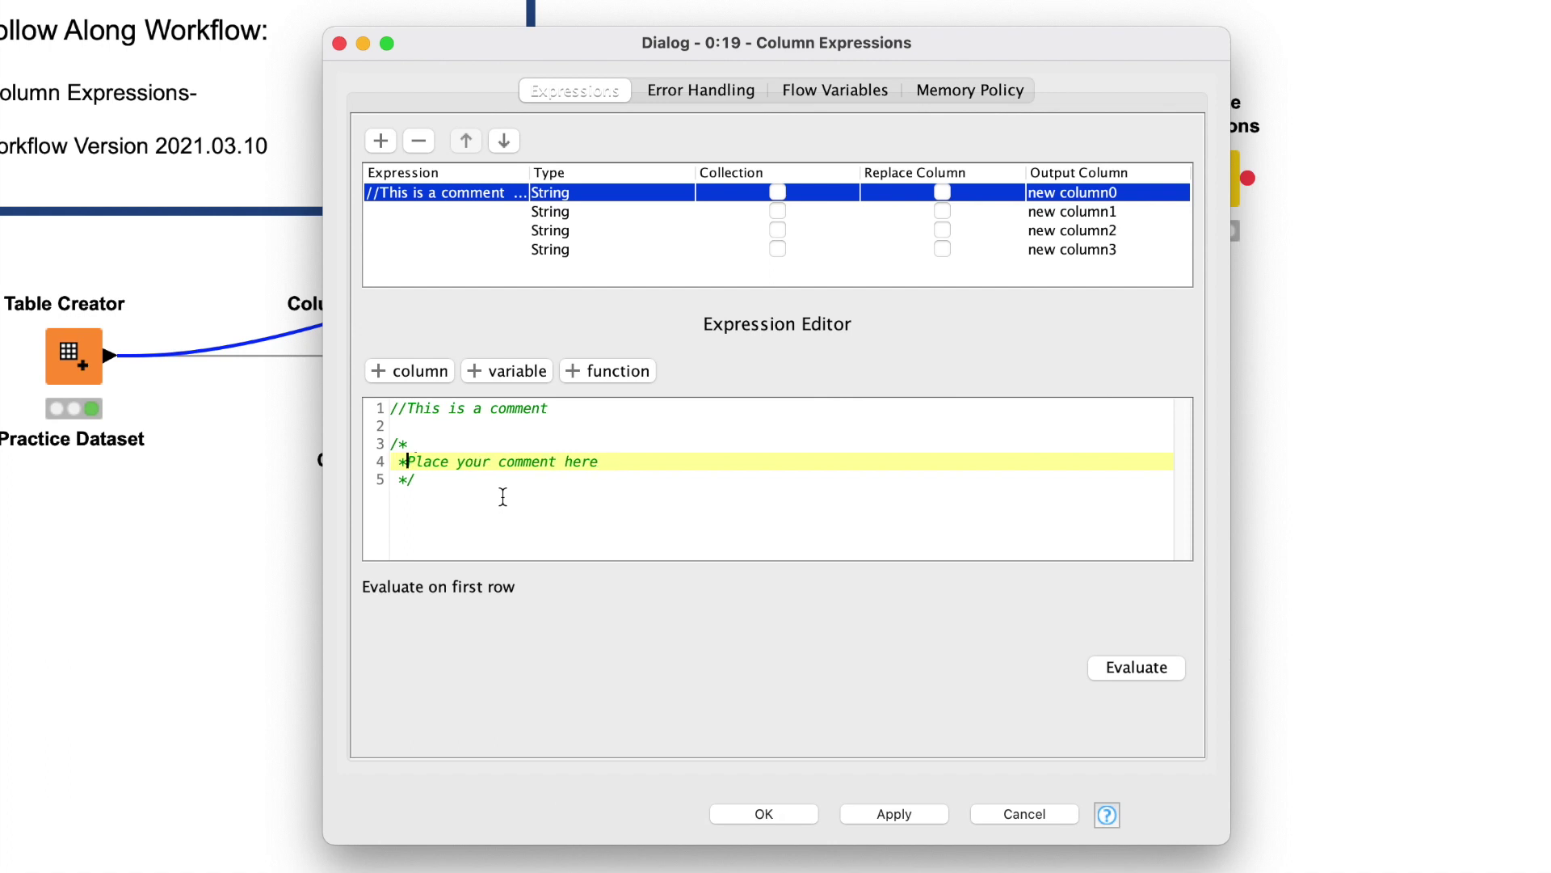
key("Down")
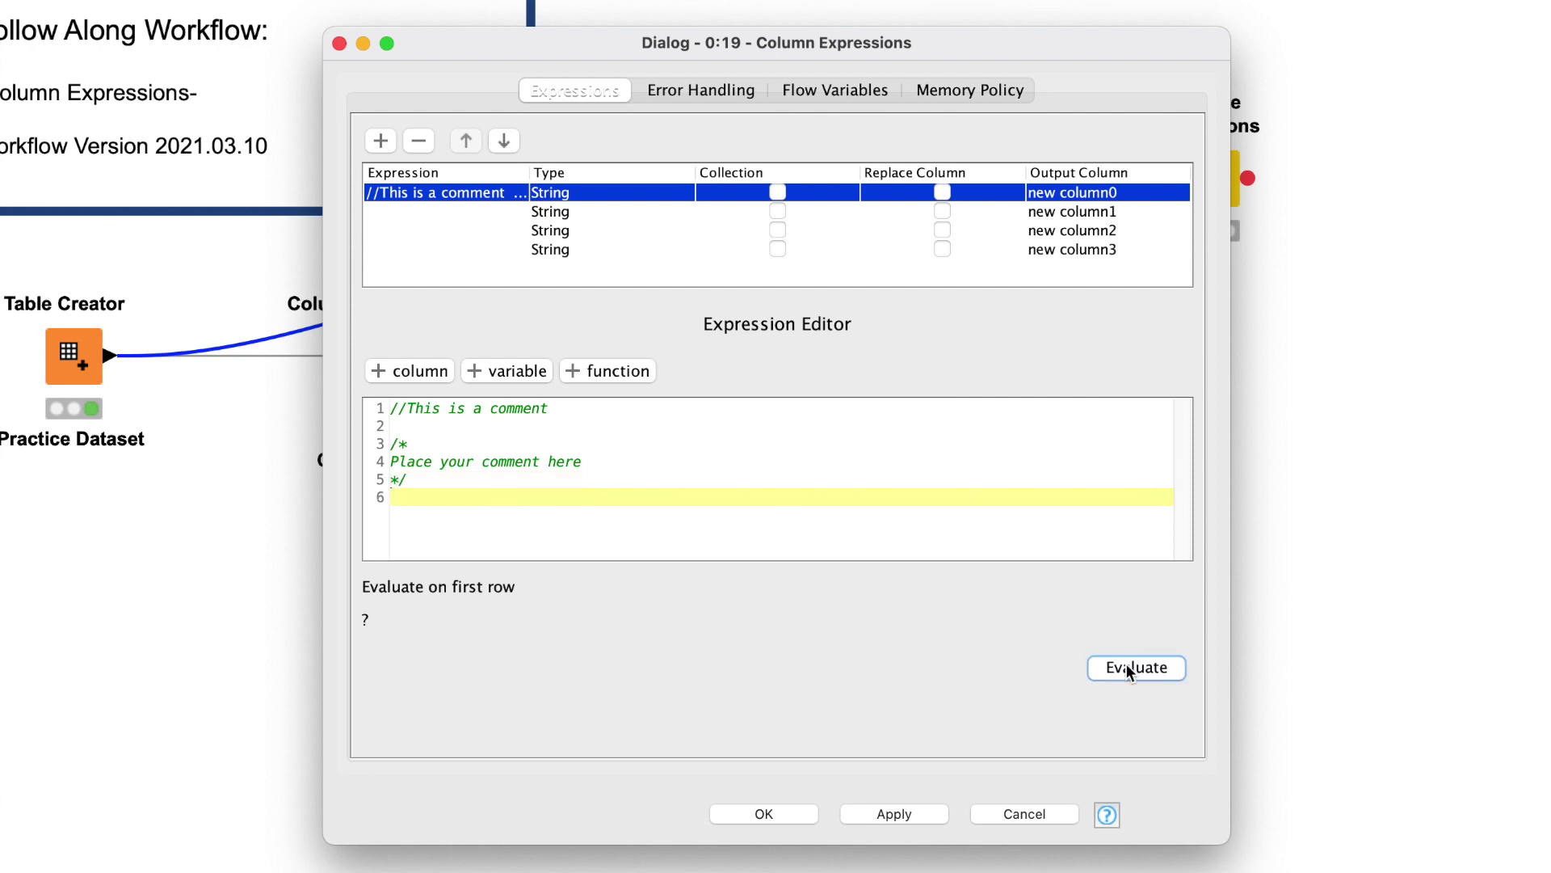
key("Return")
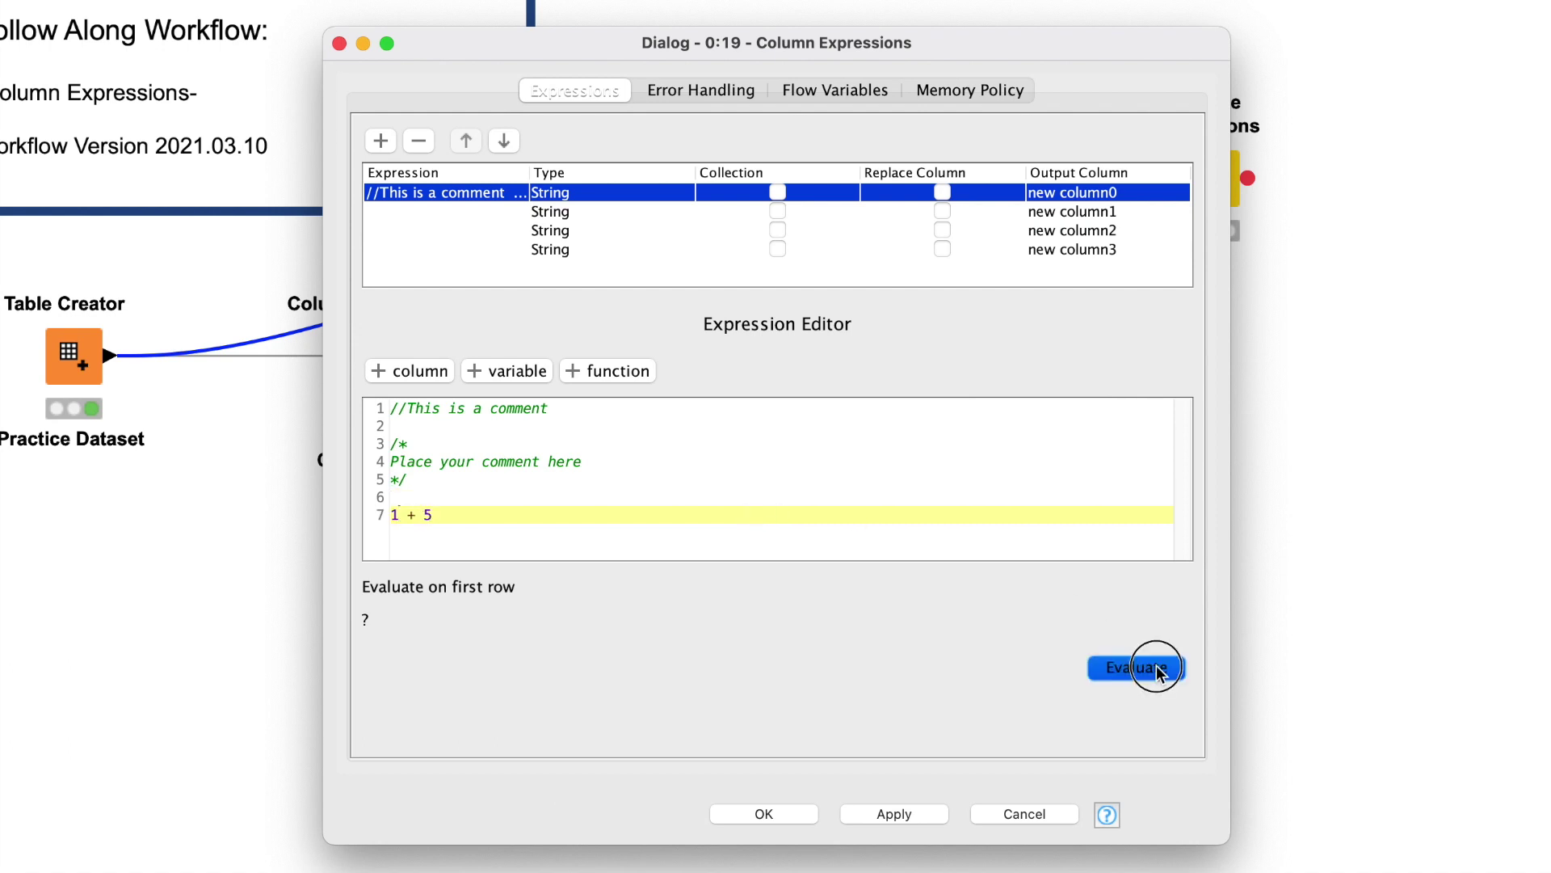
left_click(749, 818)
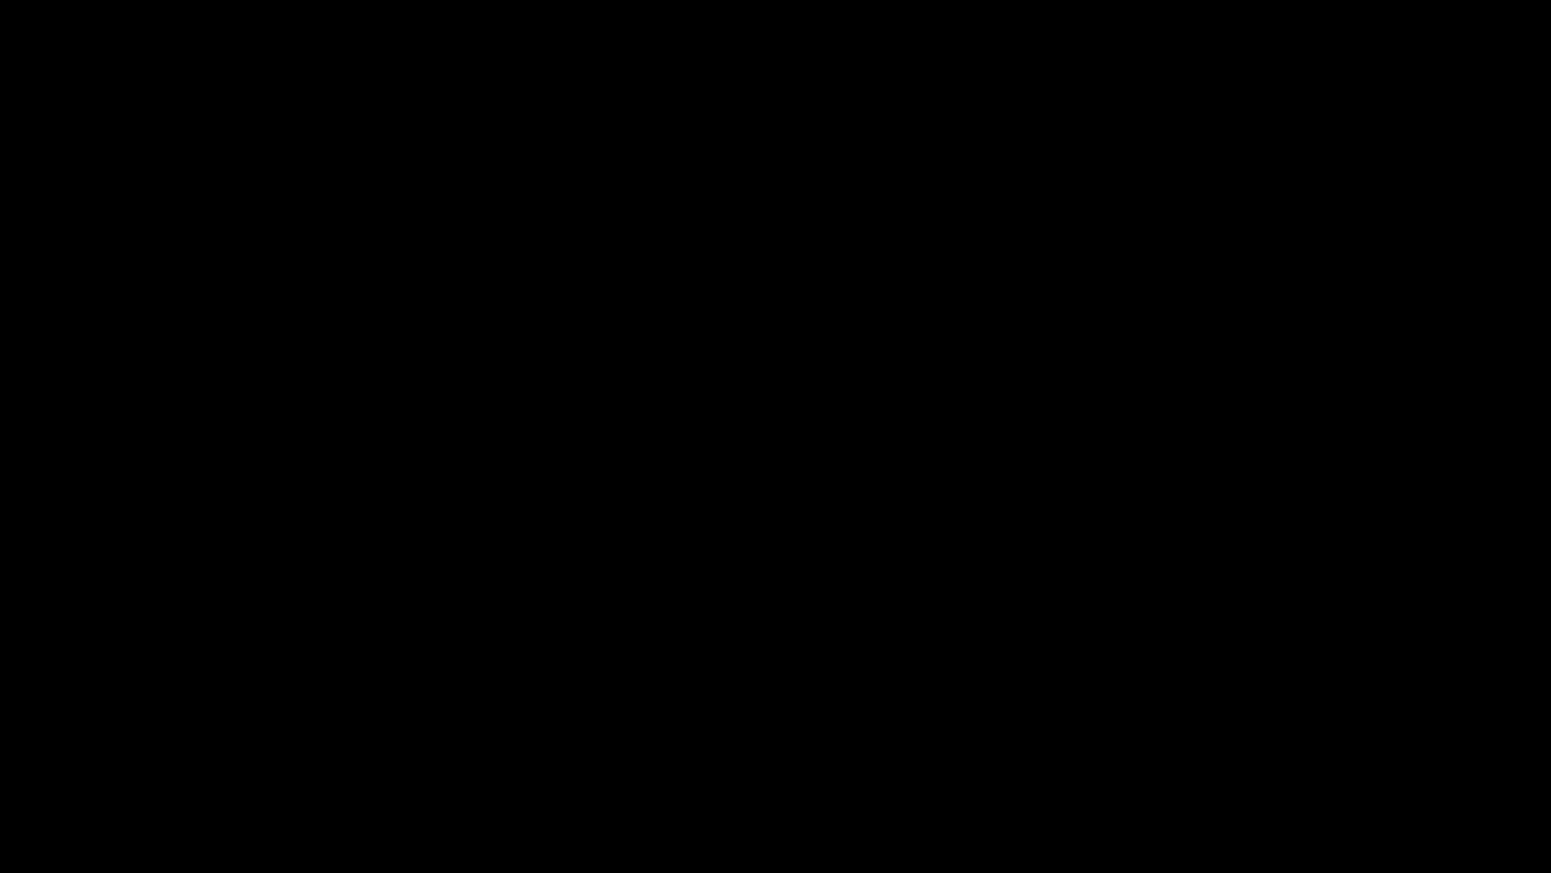